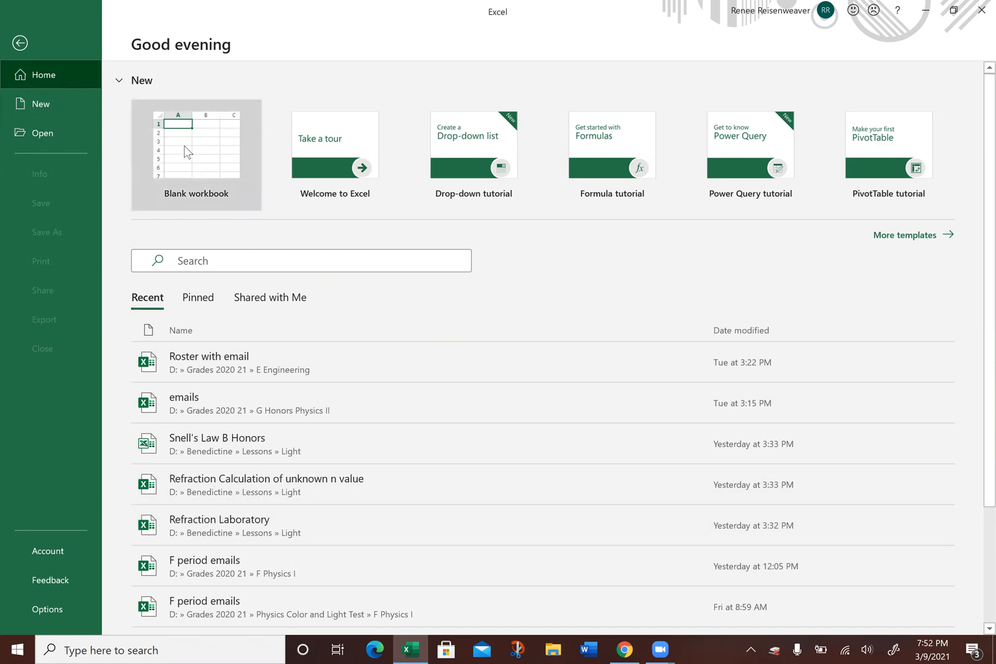
Step: Create a new blank workbook
left_click(197, 161)
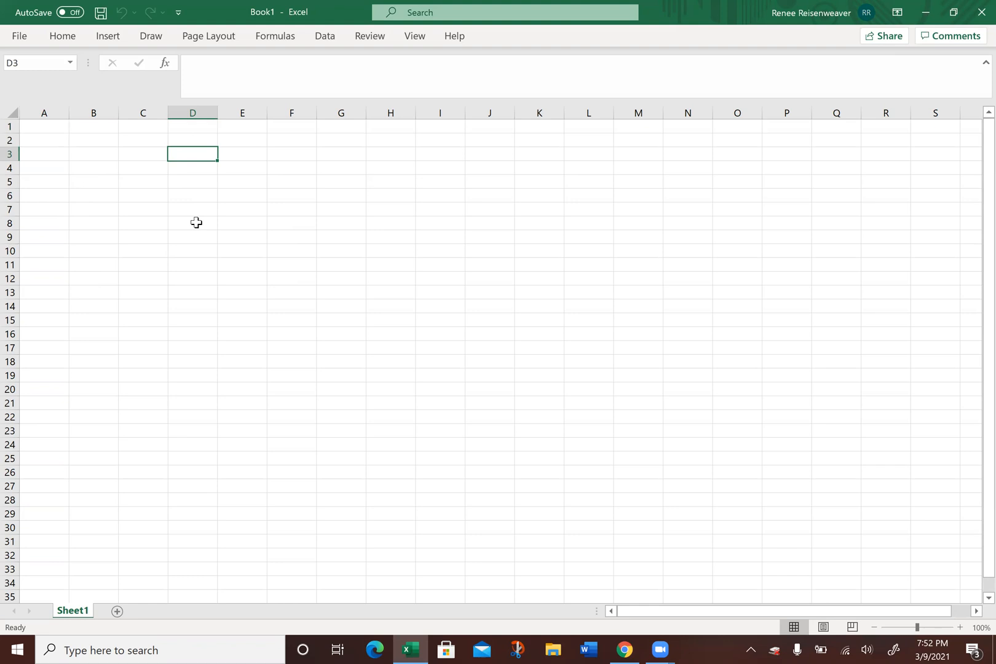
Step: Examine how columns and rows define cell references by selecting various cells across the empty sheet
left_click(95, 148)
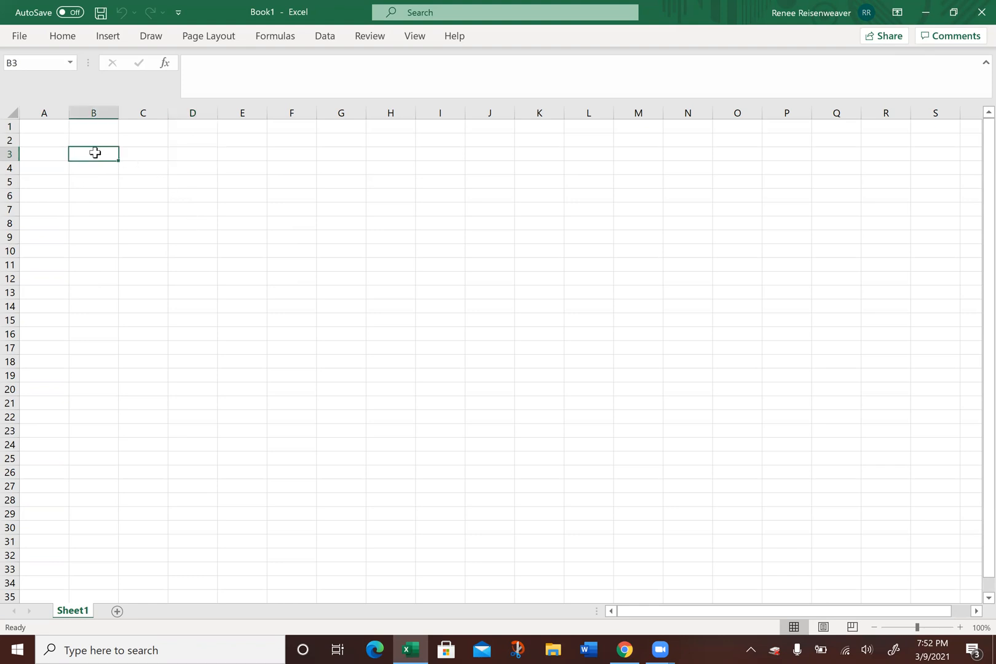
left_click(141, 195)
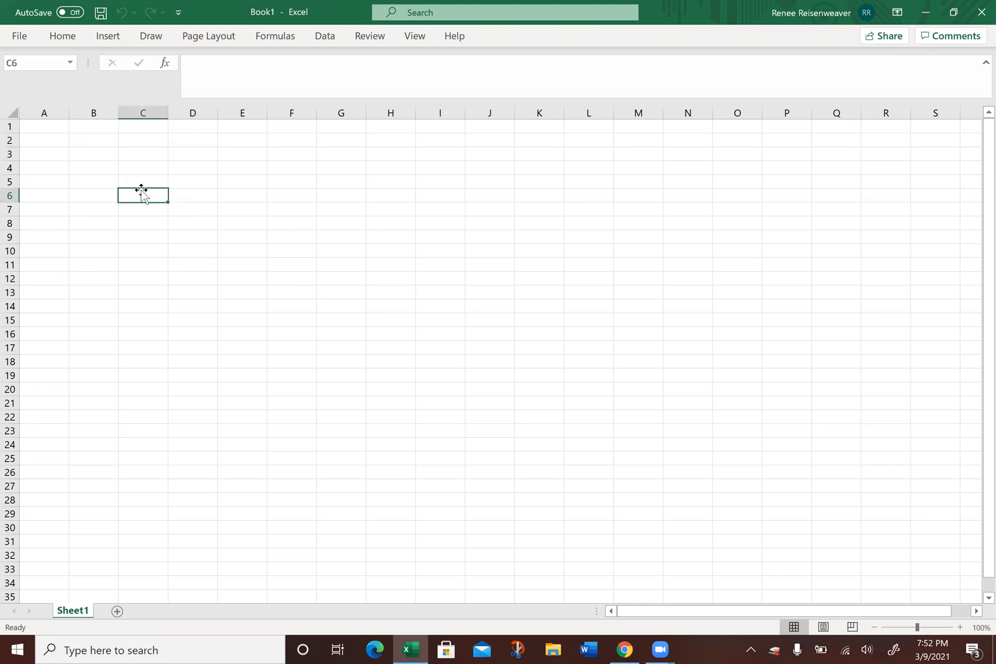
left_click(234, 221)
left_click(145, 253)
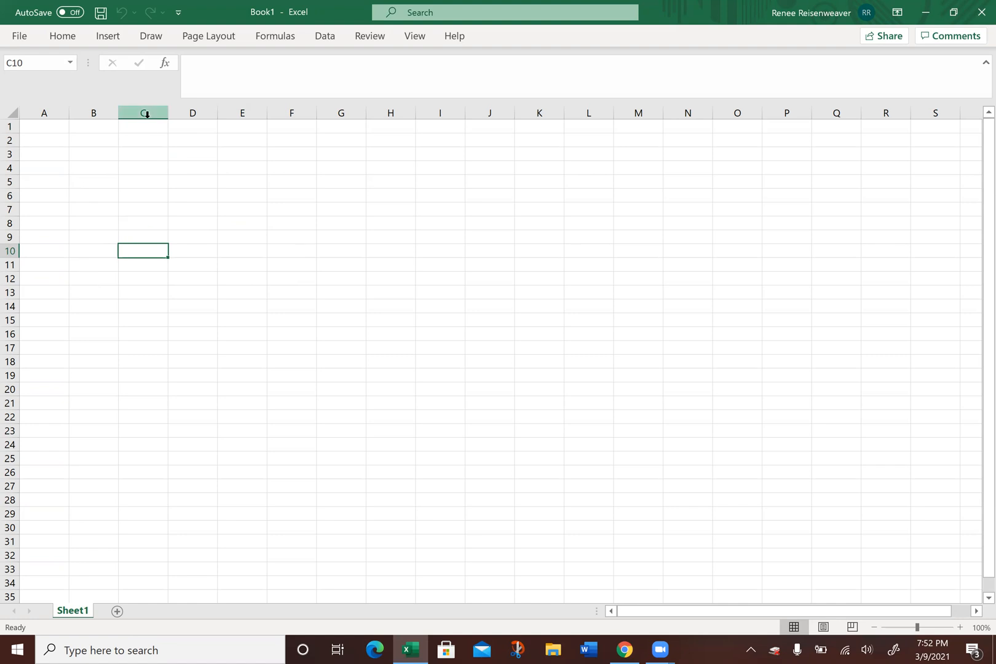
left_click(102, 181)
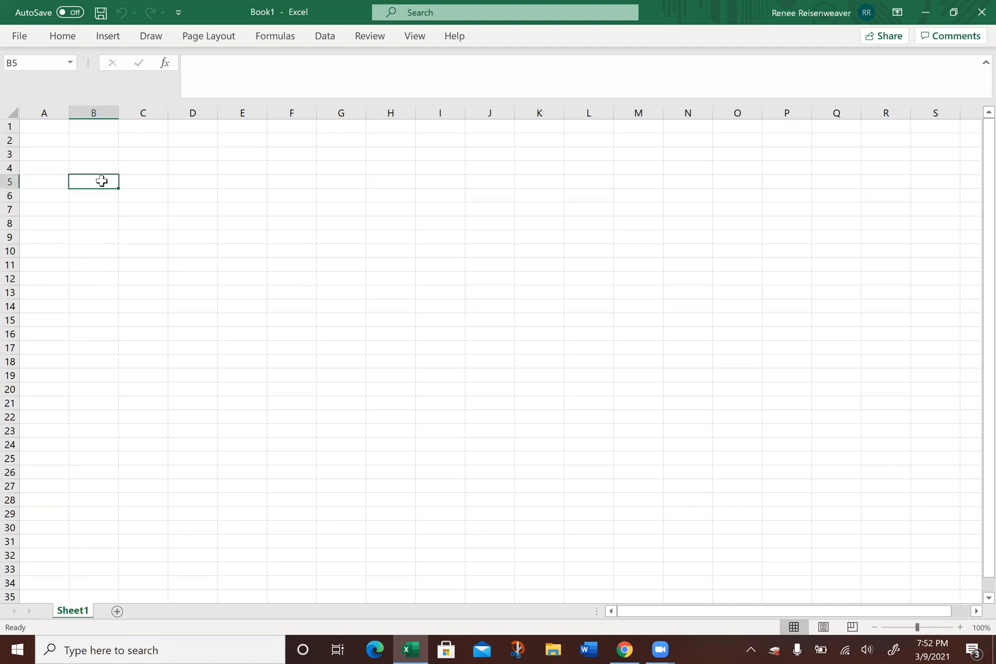
left_click(200, 182)
left_click(185, 294)
left_click(344, 280)
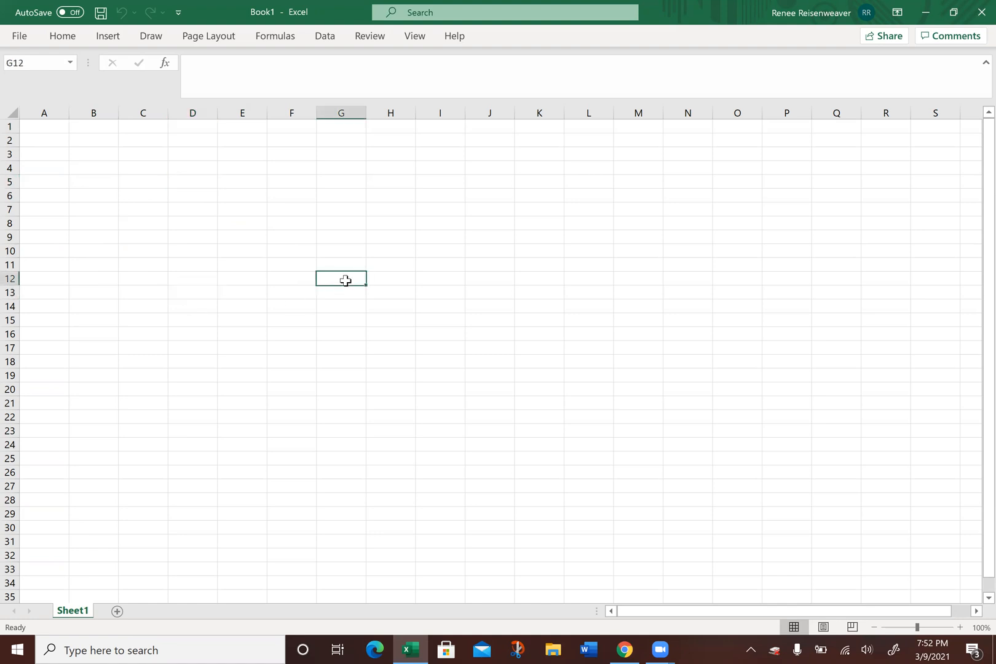
left_click(112, 191)
left_click(109, 178)
left_click(150, 173)
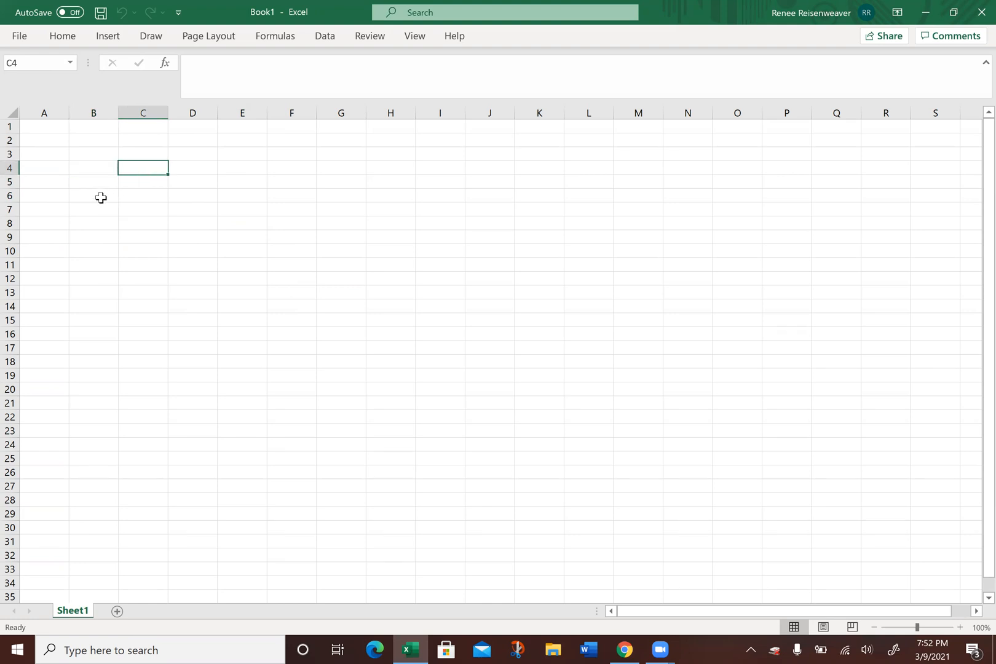
left_click(101, 165)
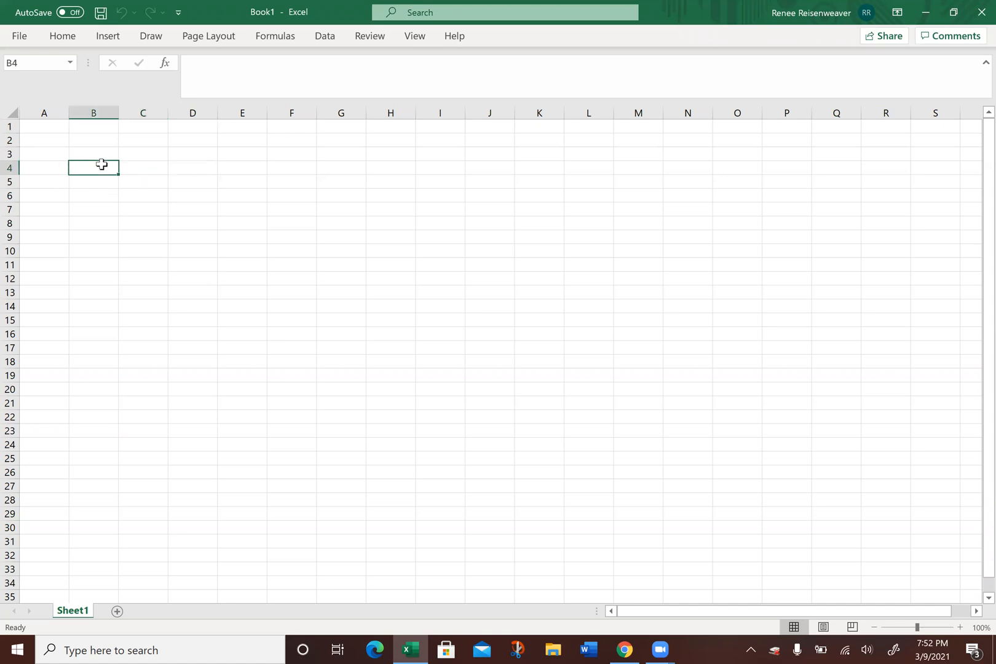
left_click(50, 123)
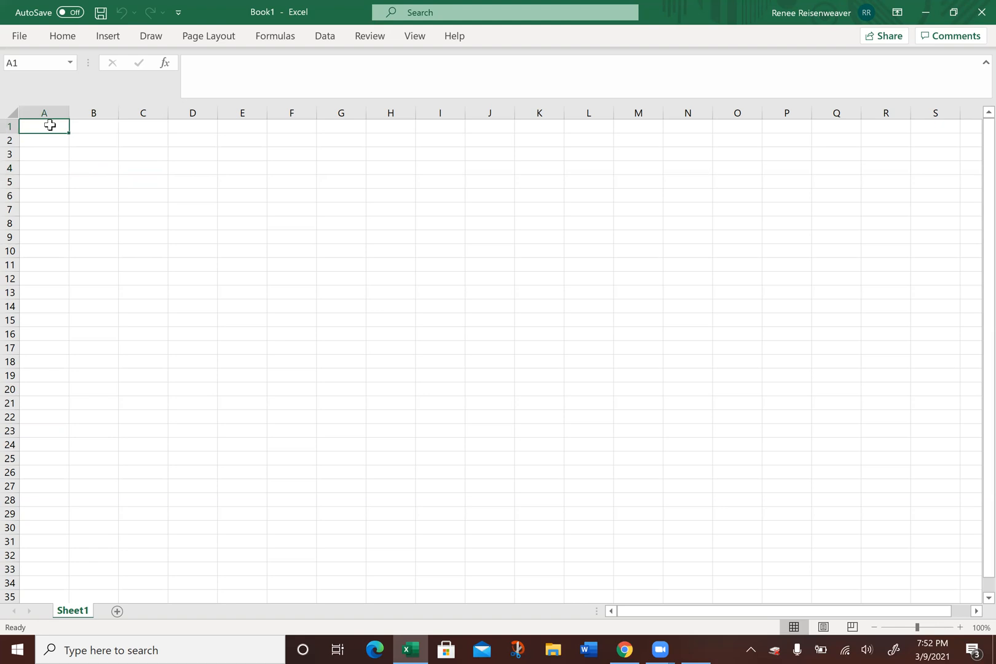
left_click(101, 184)
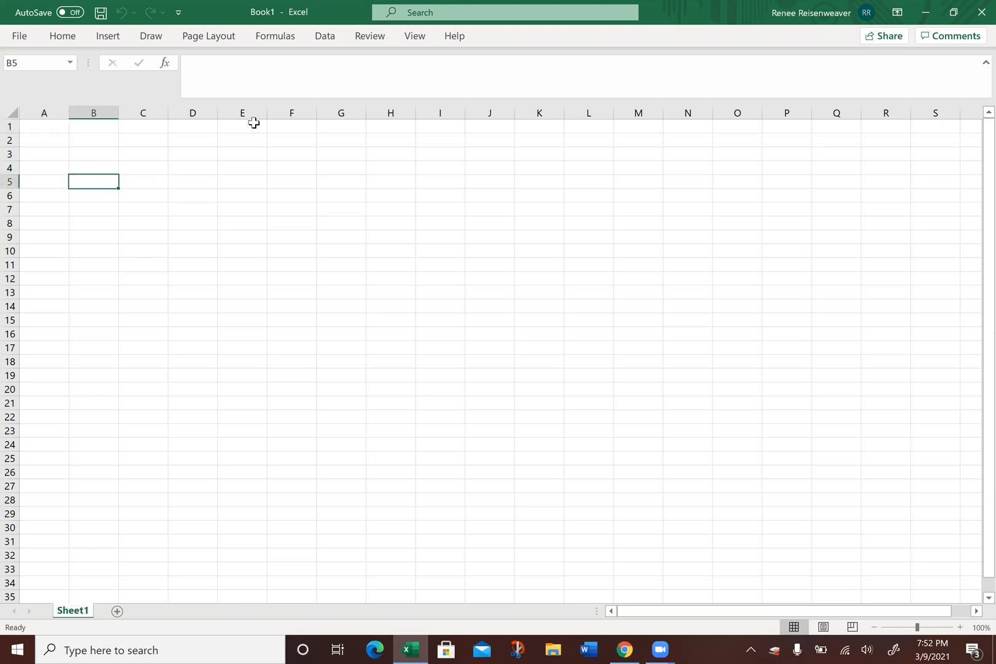
left_click(108, 37)
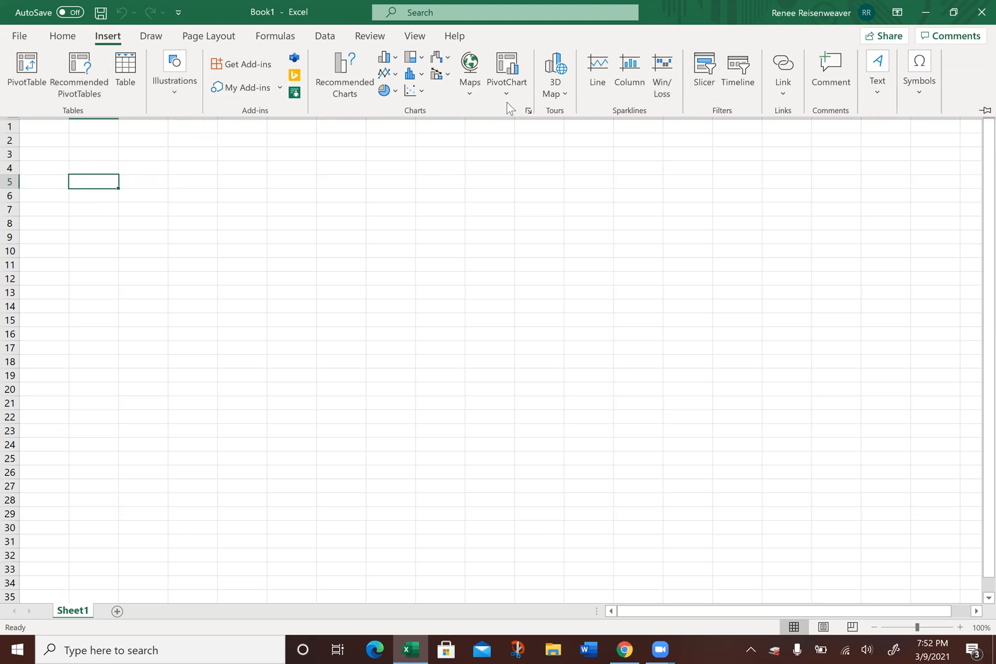
left_click(62, 37)
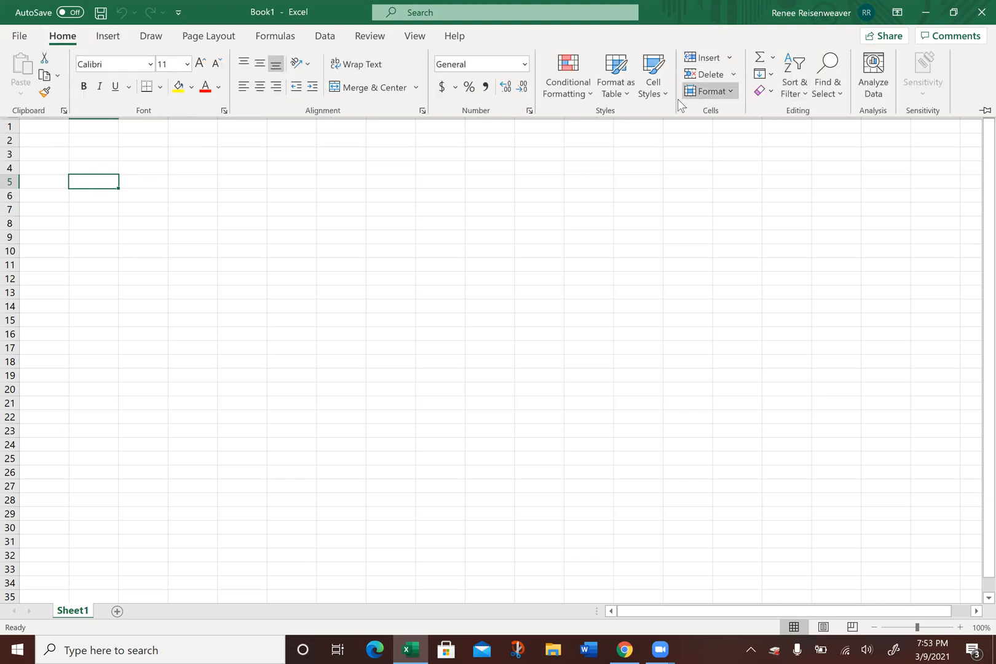
Step: Add a second worksheet to the workbook
left_click(728, 56)
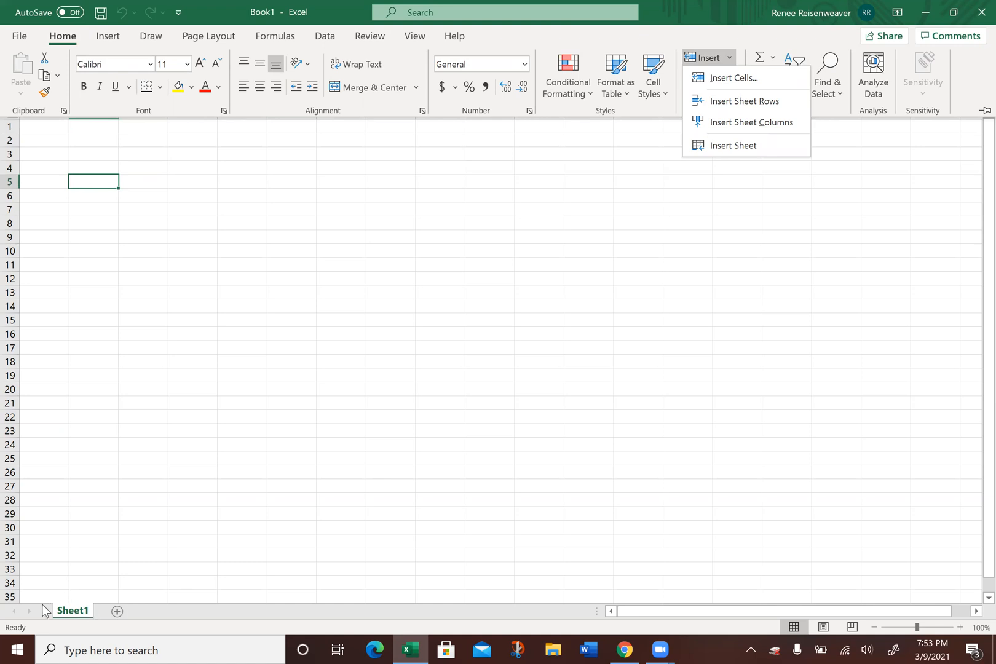
left_click(118, 614)
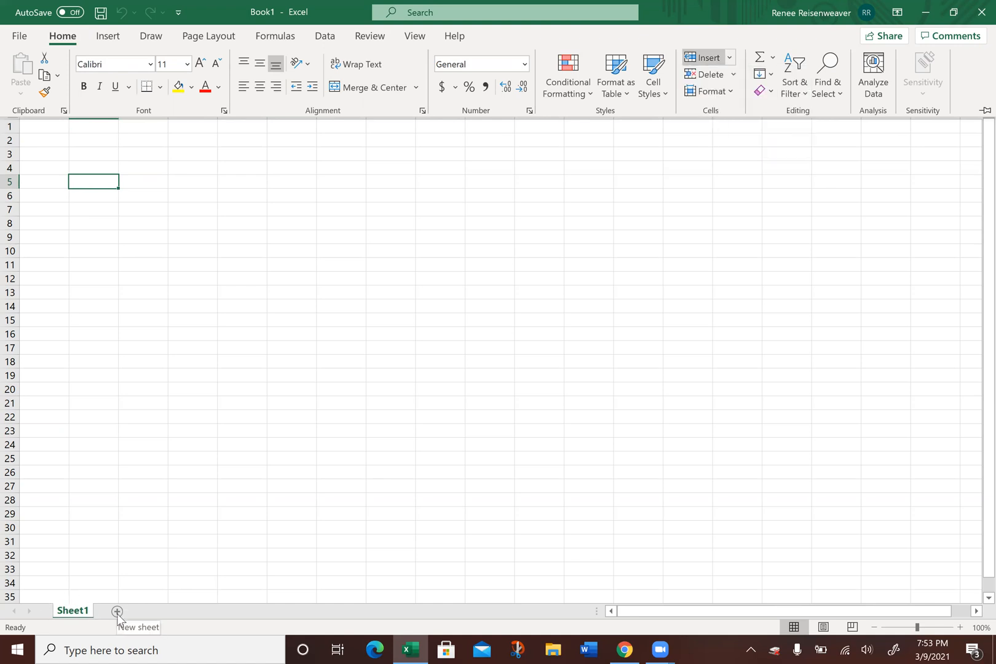
left_click(118, 614)
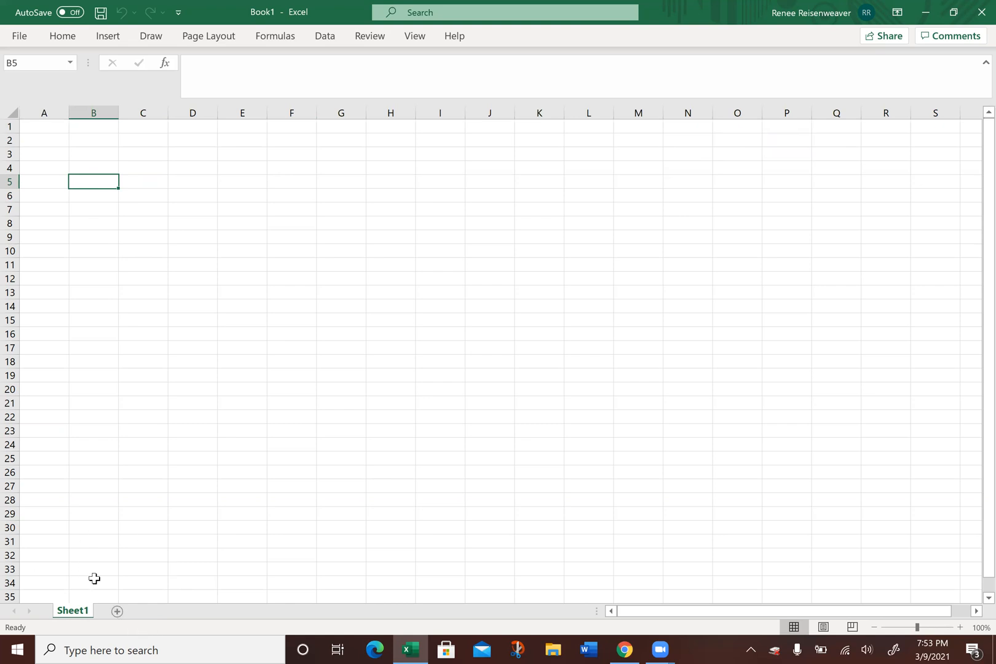
left_click(118, 613)
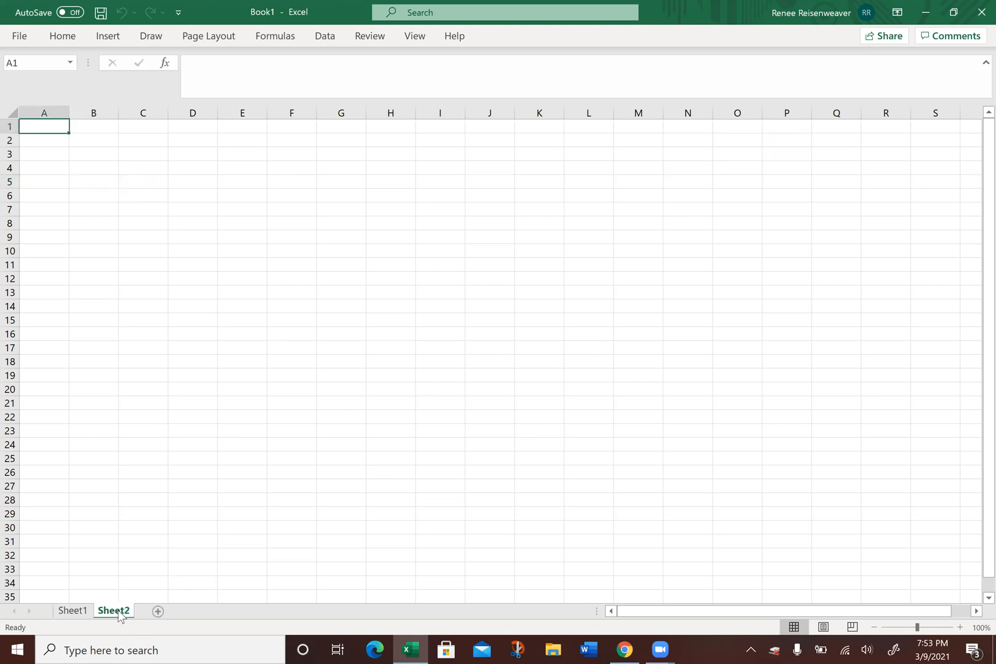
Step: Rename Sheet1 as "Data Table"
left_click(71, 611)
right_click(72, 615)
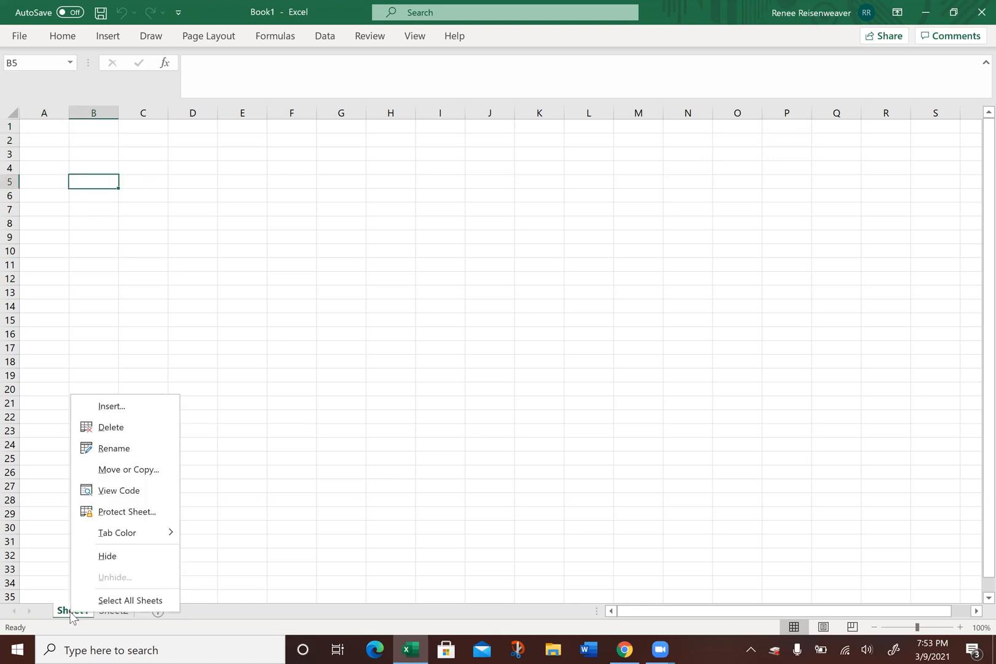
left_click(116, 449)
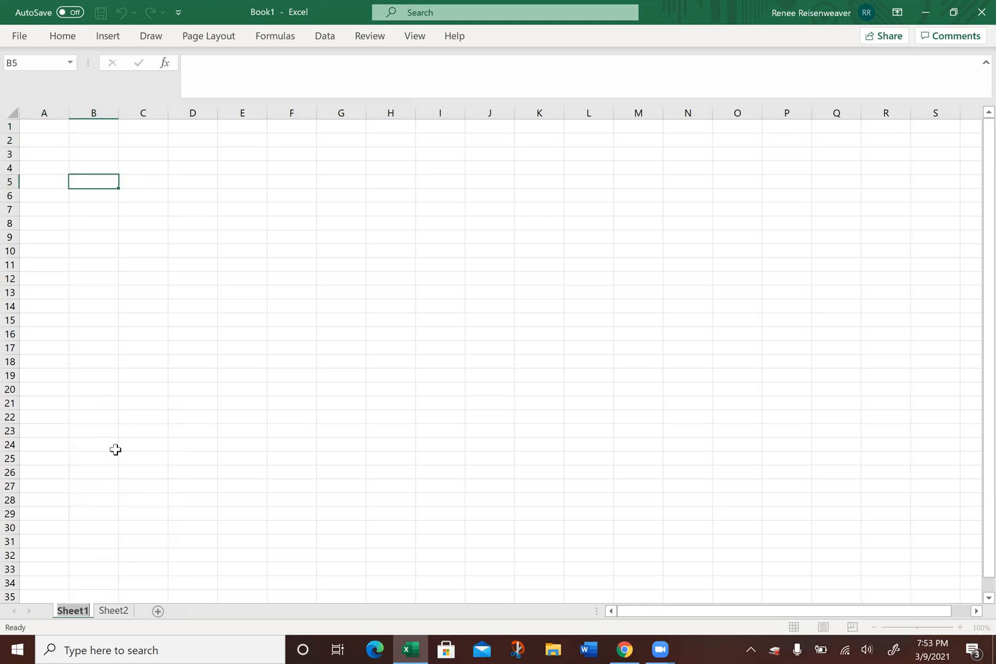
type("Data Table")
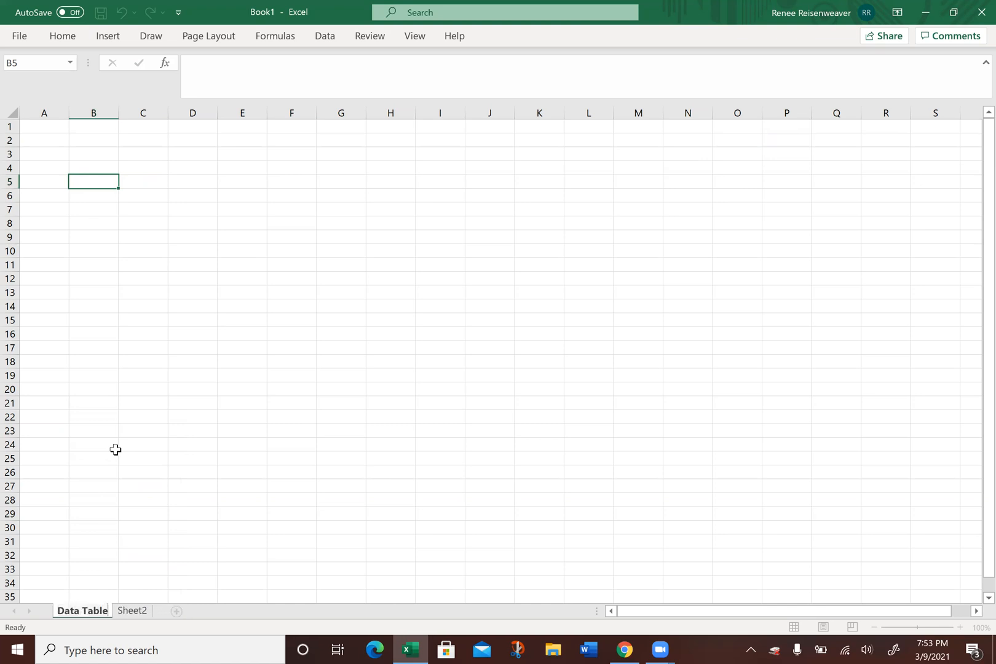
left_click(165, 474)
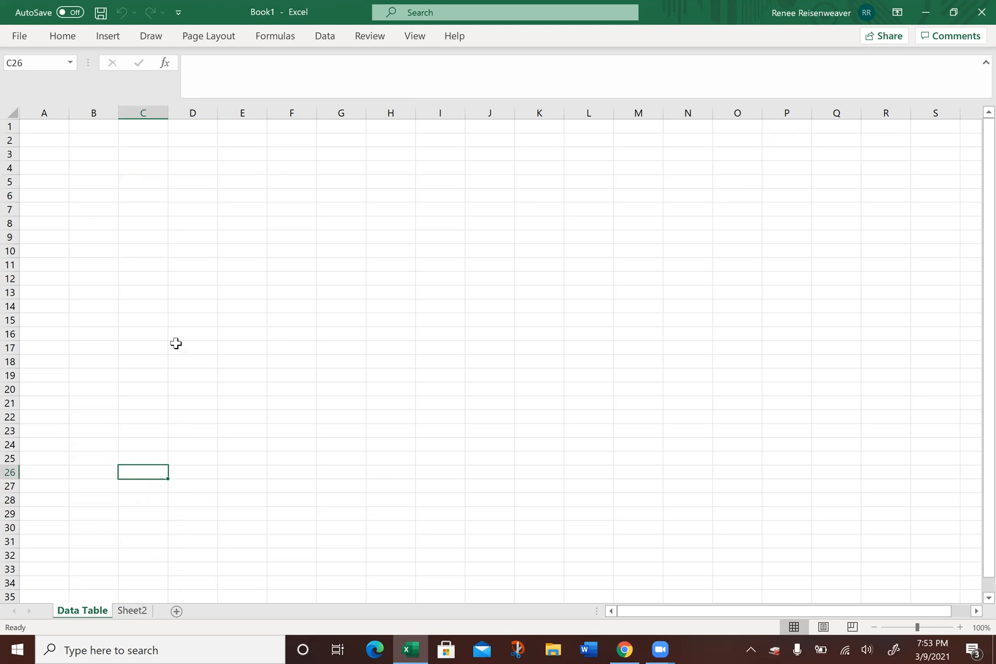
Step: Enter the text "Hello, Physics is the best" in cell B4 of the Data Table sheet
left_click(76, 172)
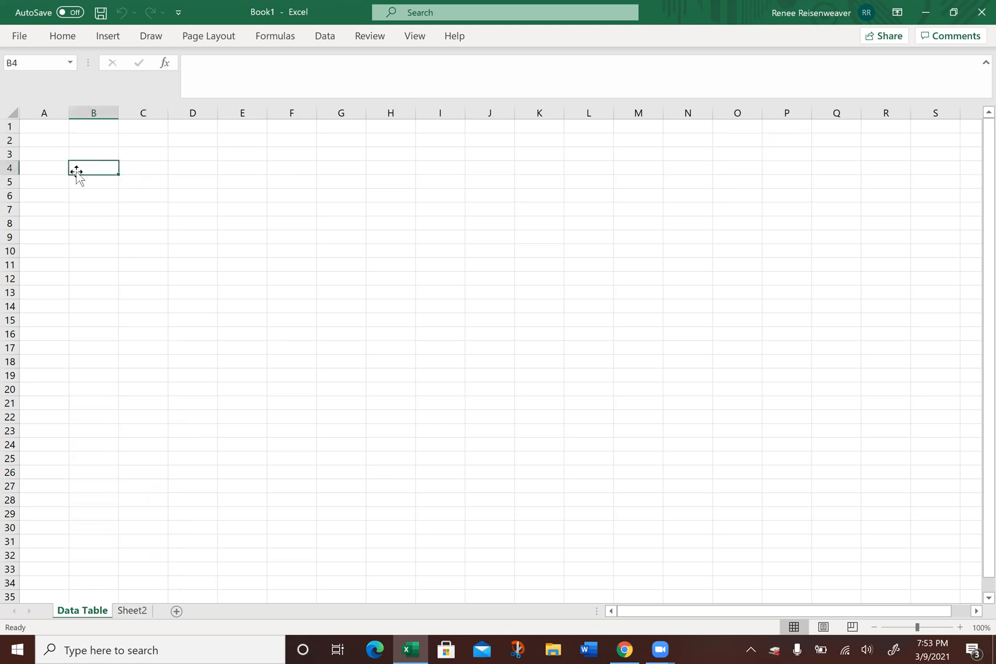
left_click(69, 39)
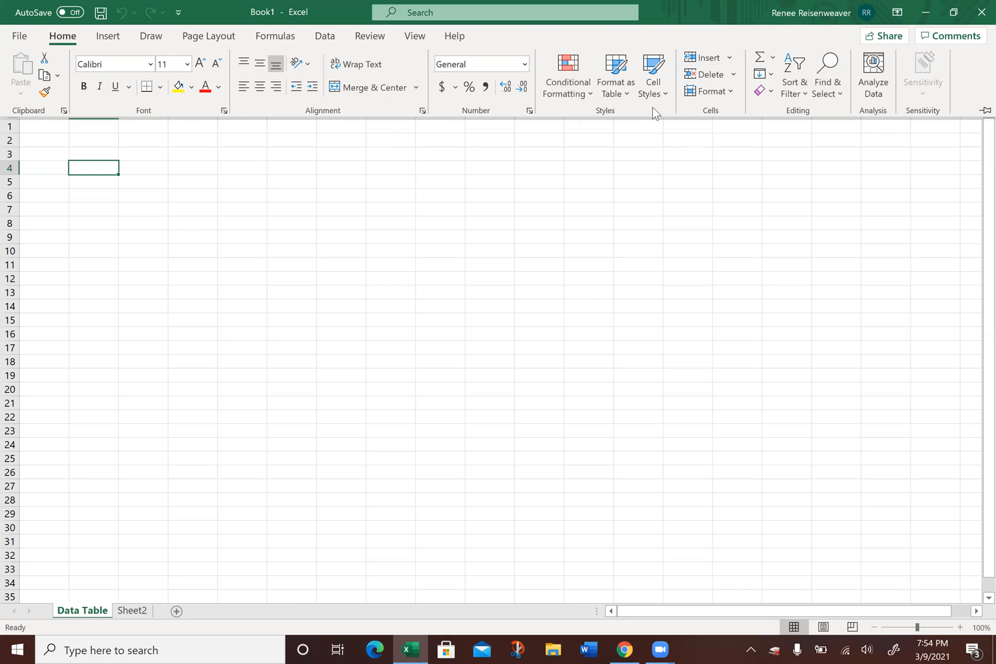
left_click(194, 200)
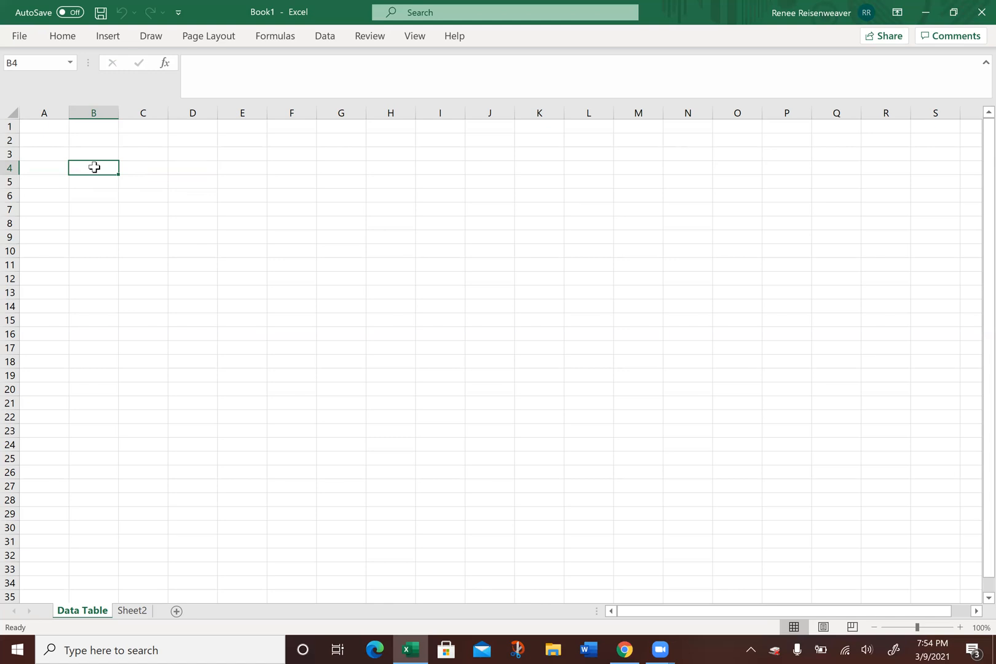
type("Hello,")
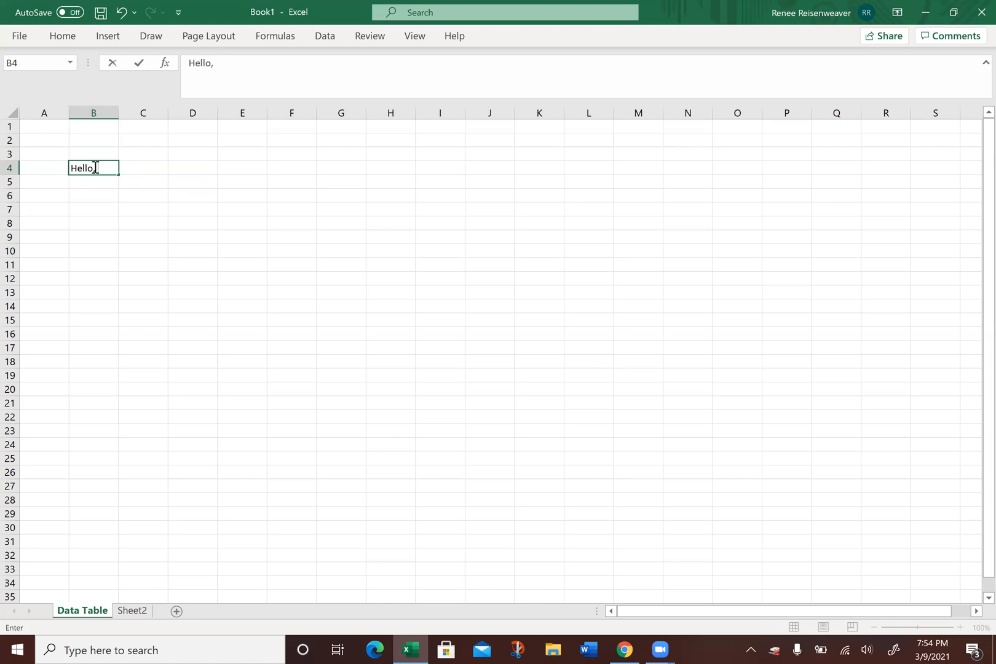
type(" Physics is the best")
left_click(102, 209)
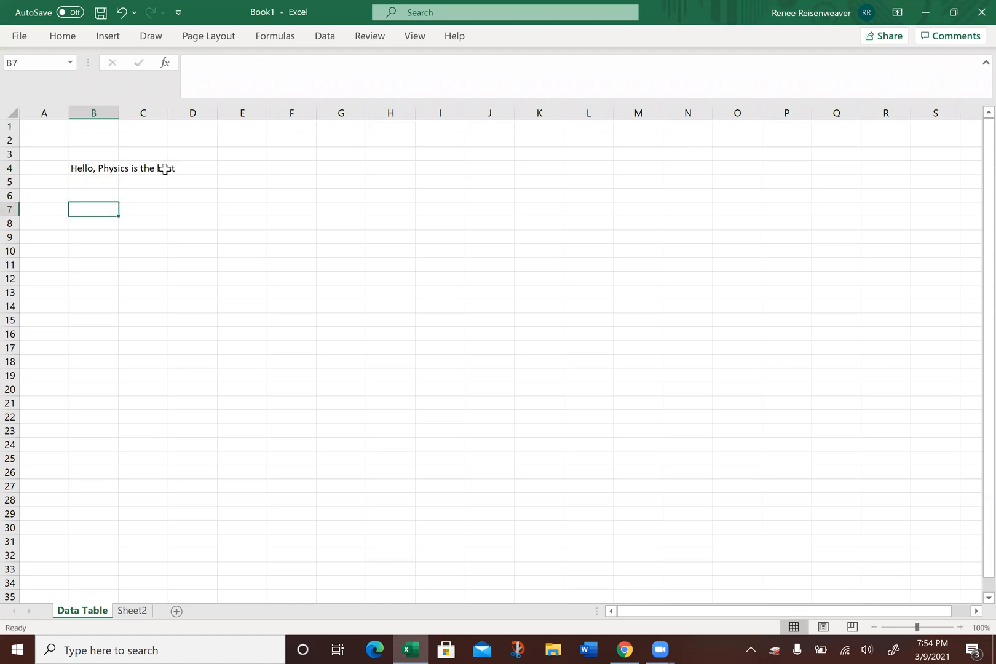
Step: Add an exclamation mark at the end of the text in cell B4 and reselect that cell to check it
left_click(94, 167)
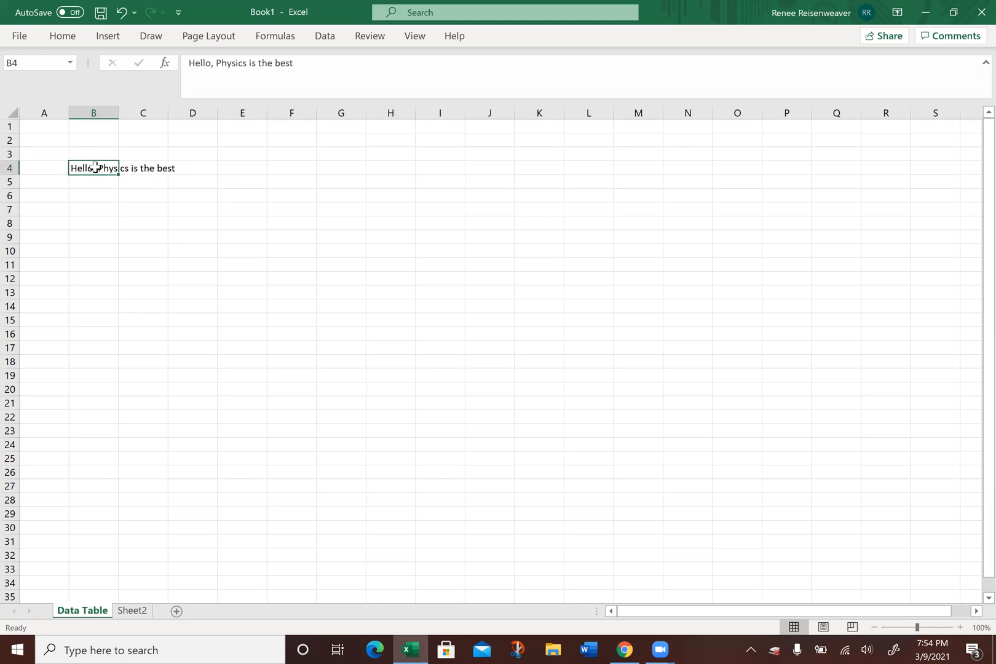
left_click(257, 64)
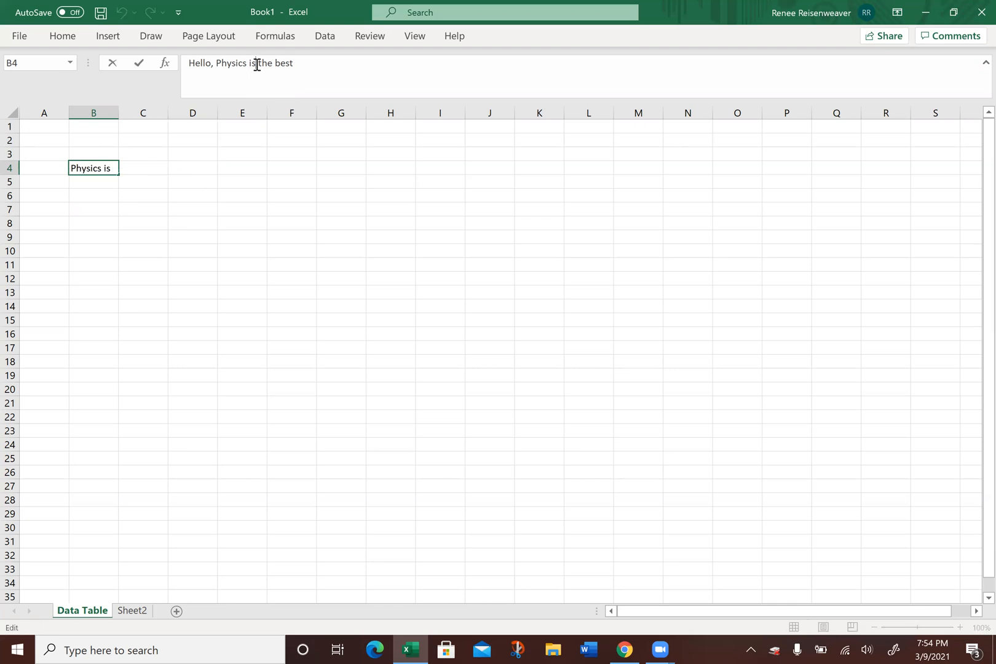
left_click(301, 63)
left_click(233, 178)
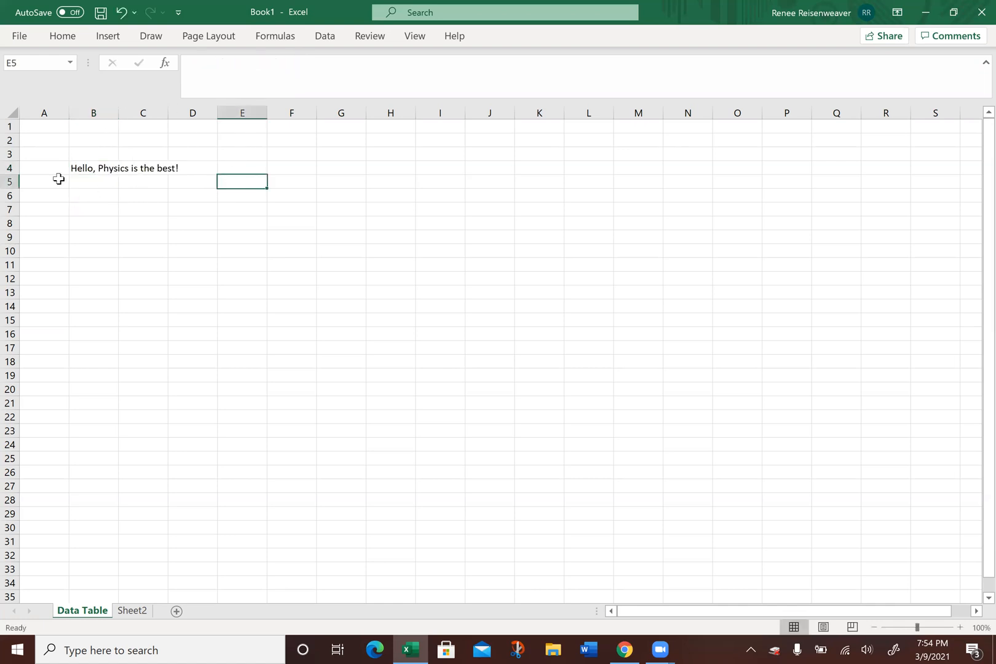
left_click(149, 194)
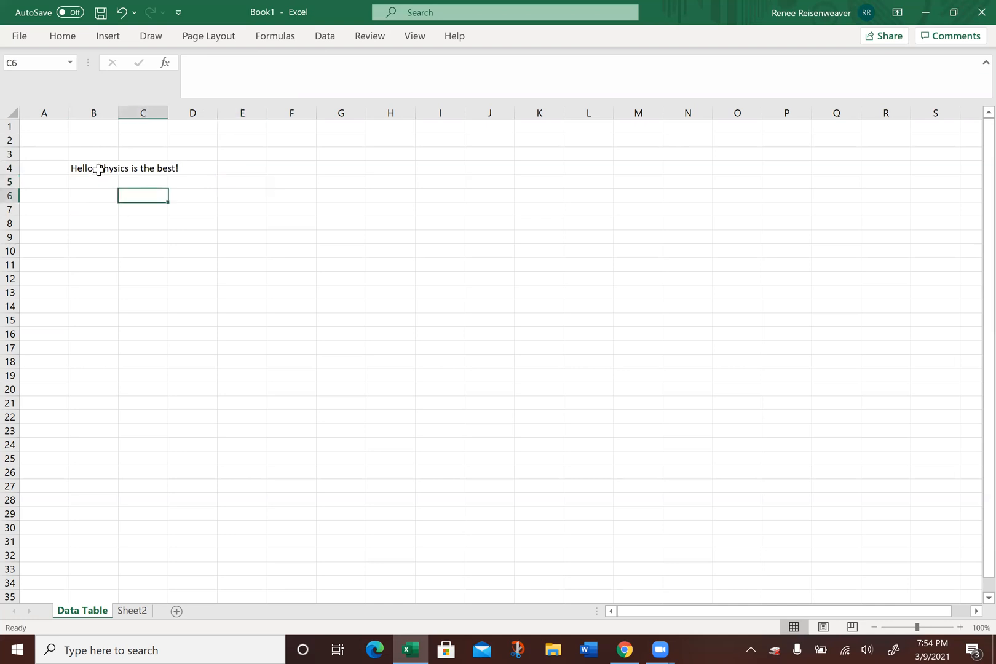
left_click(99, 169)
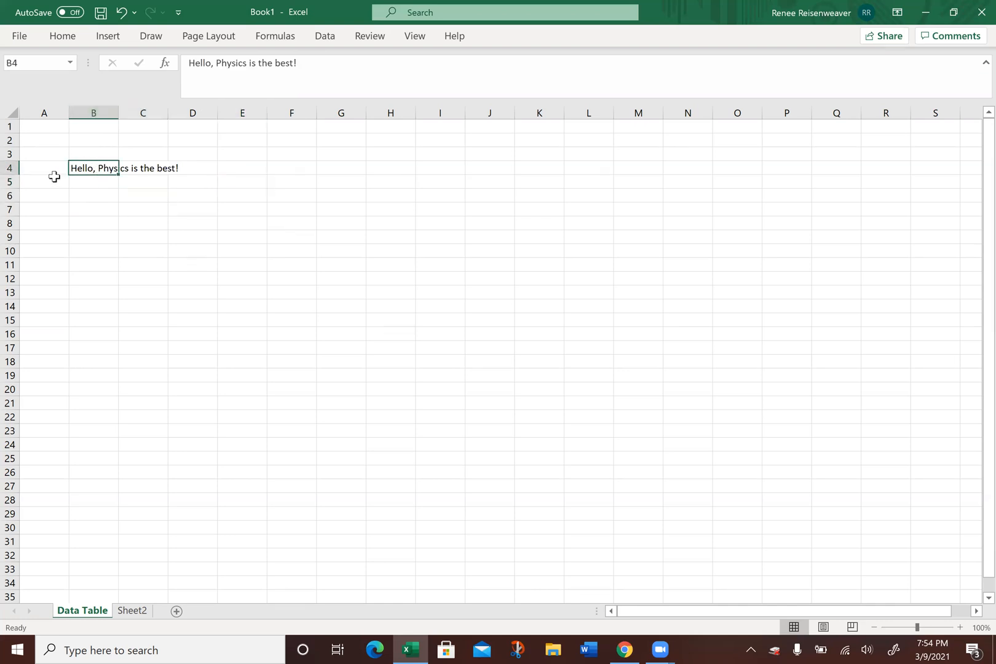
Step: Enter "Today is Tuesday" in cell C4 and check the full contents of cells B4 and C4
left_click(145, 171)
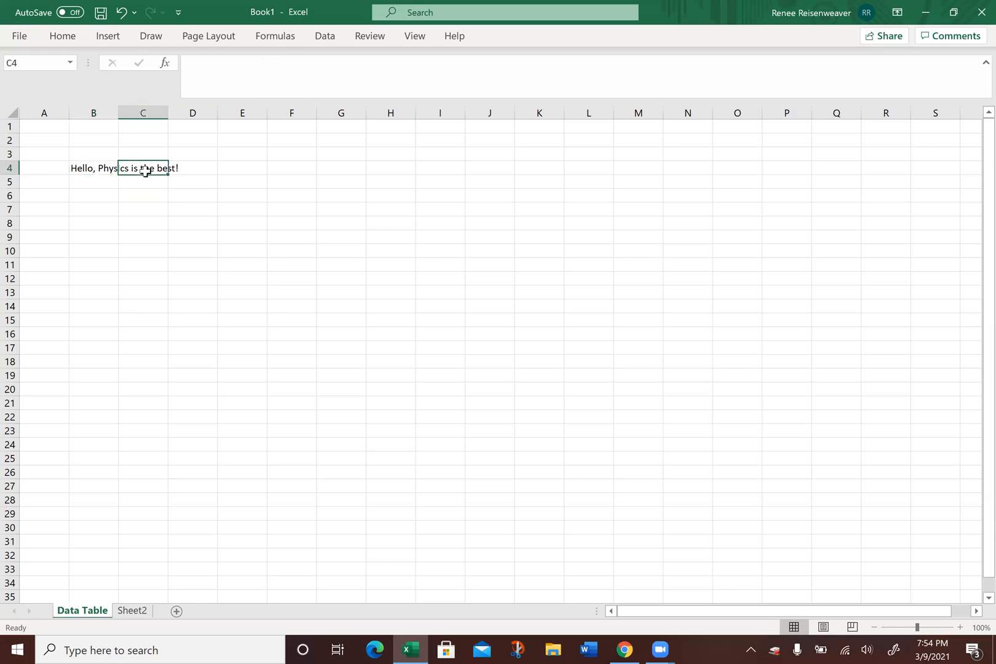
type("Today is Tuesday")
left_click(136, 205)
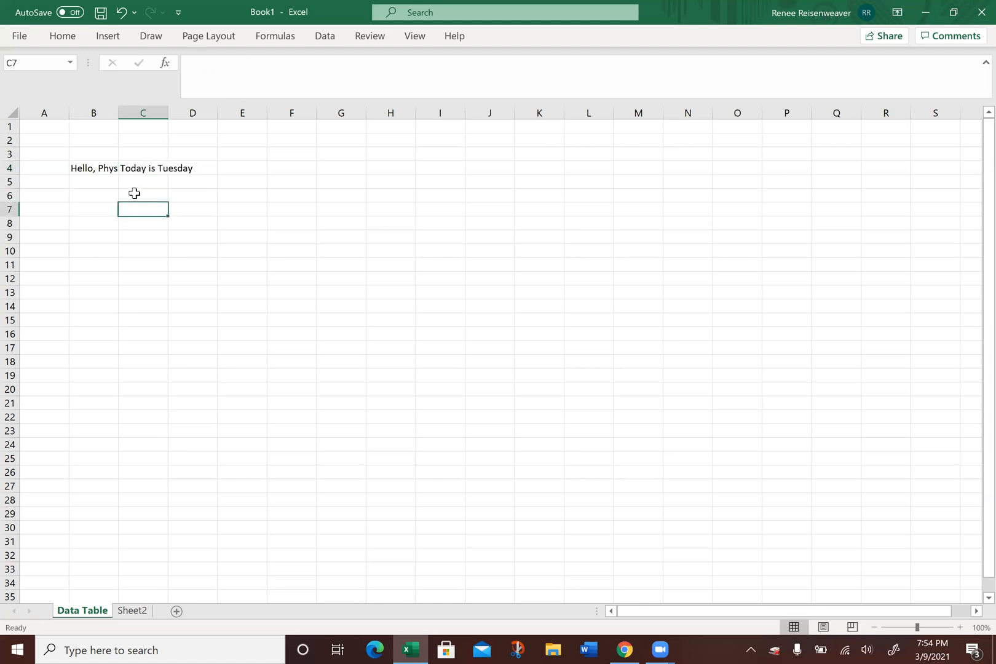
left_click(97, 166)
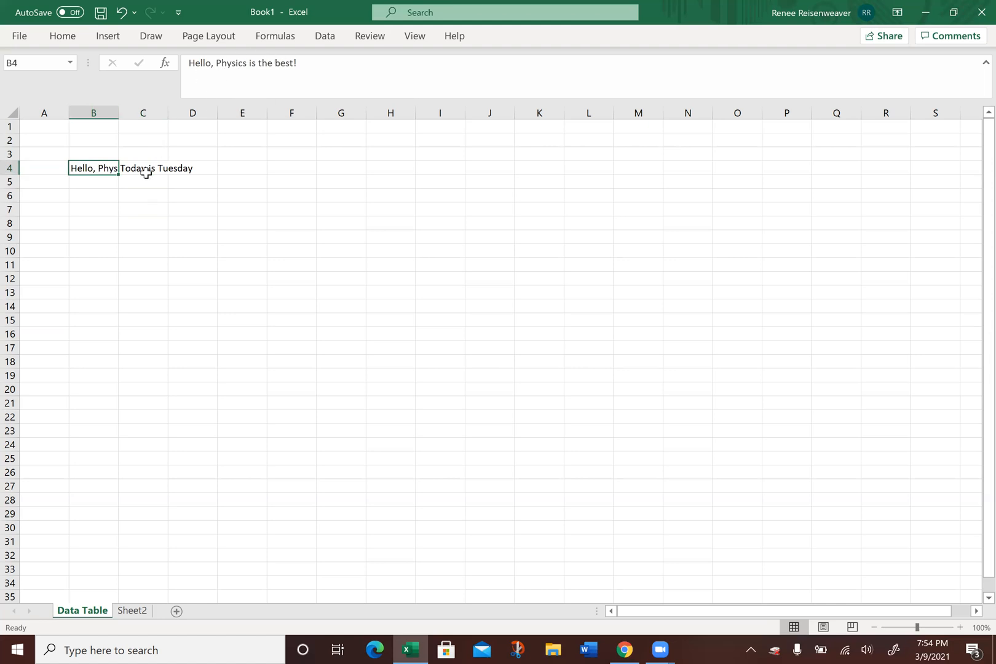
left_click(147, 172)
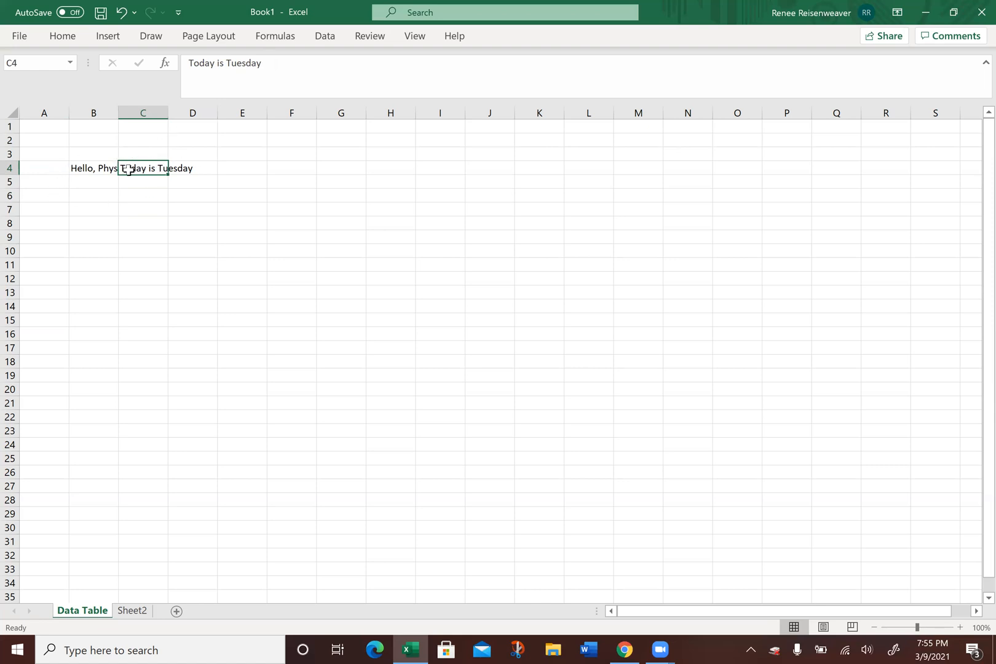
left_click(96, 170)
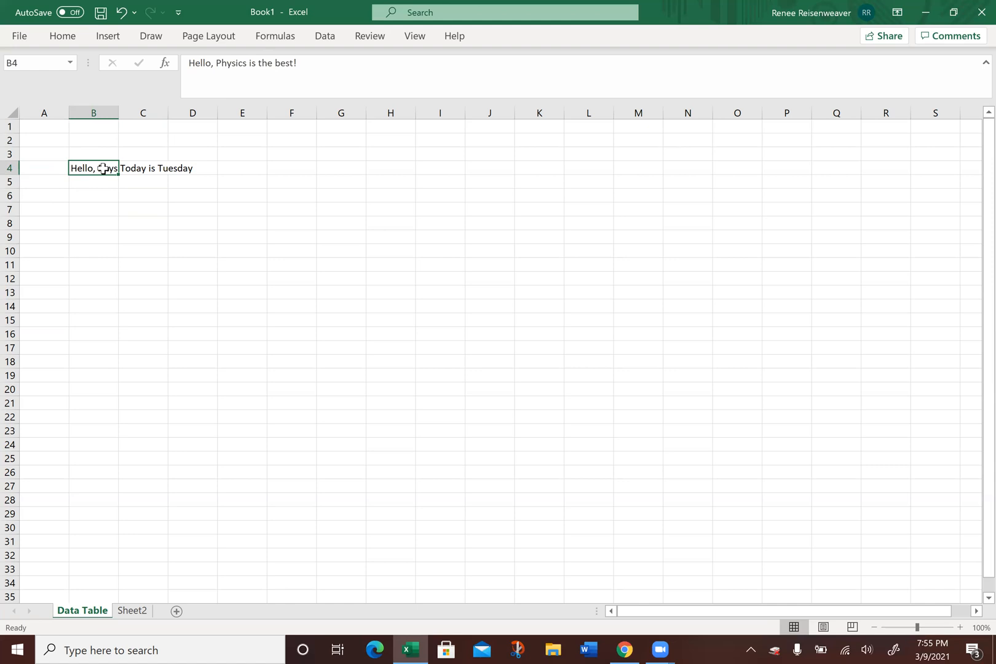
Step: Replace the text in cell B4 with "Distance (m)"
type("Distanc")
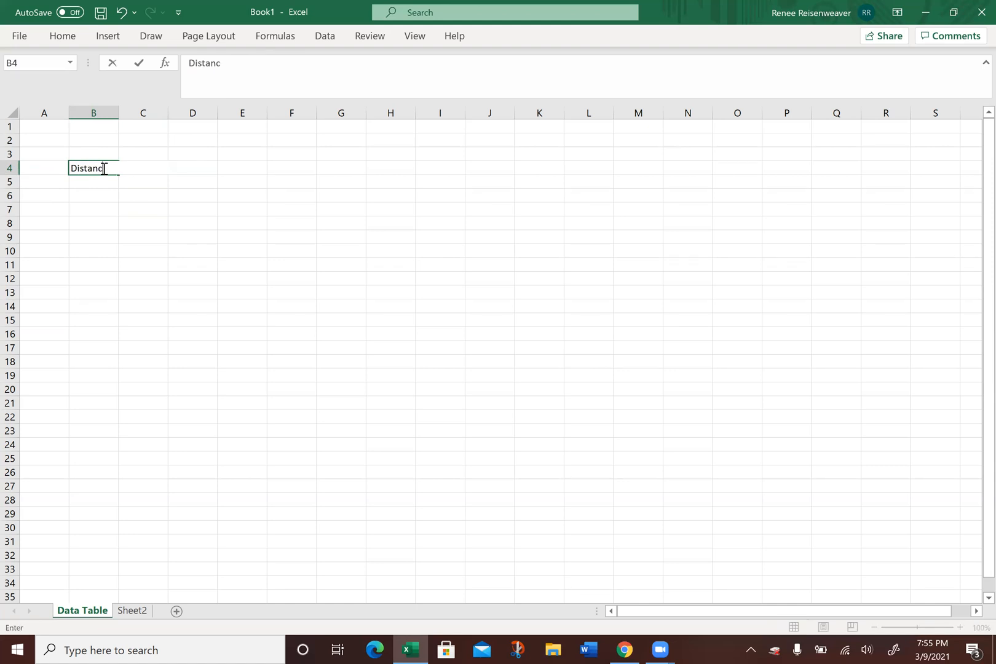
type("e (m")
left_click(138, 191)
Step: Enter the numbers 1, 2 and 3 in cells C4, D4 and E4, replacing the text in C4
left_click(138, 169)
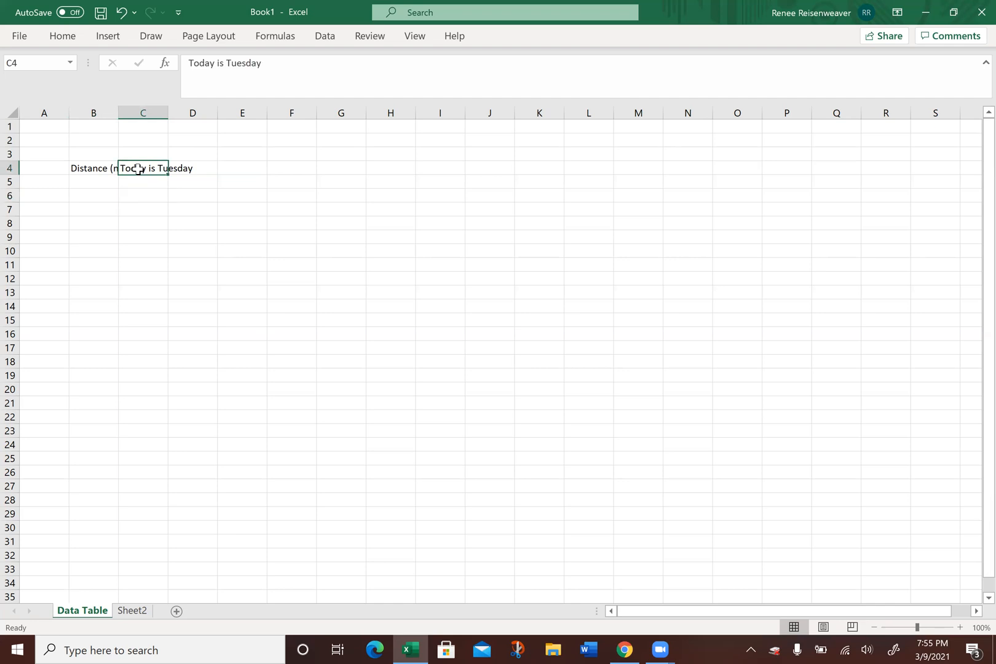
type("1")
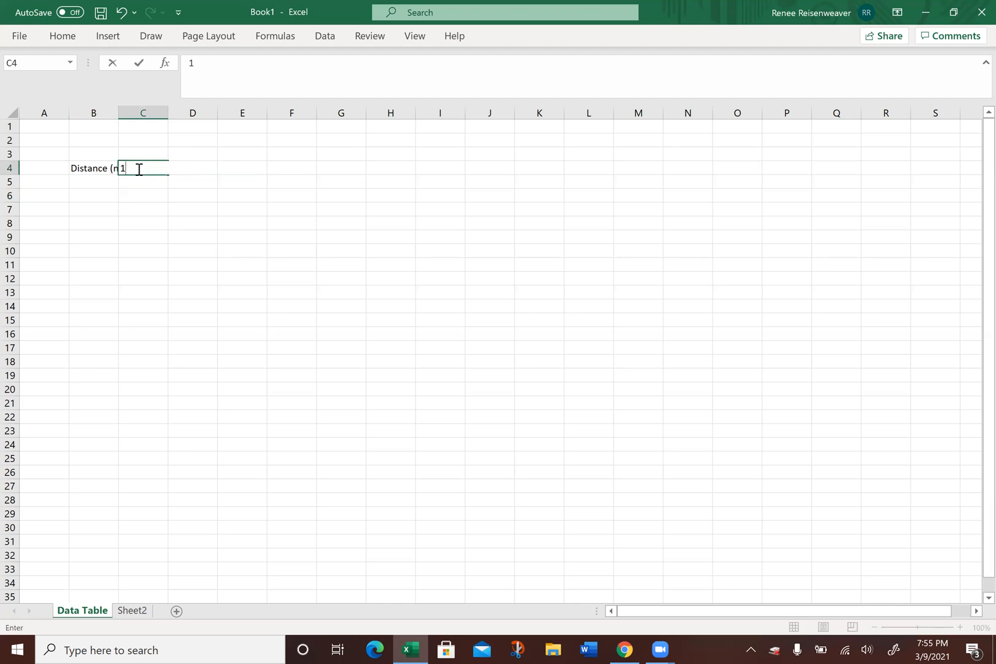
key("Tab")
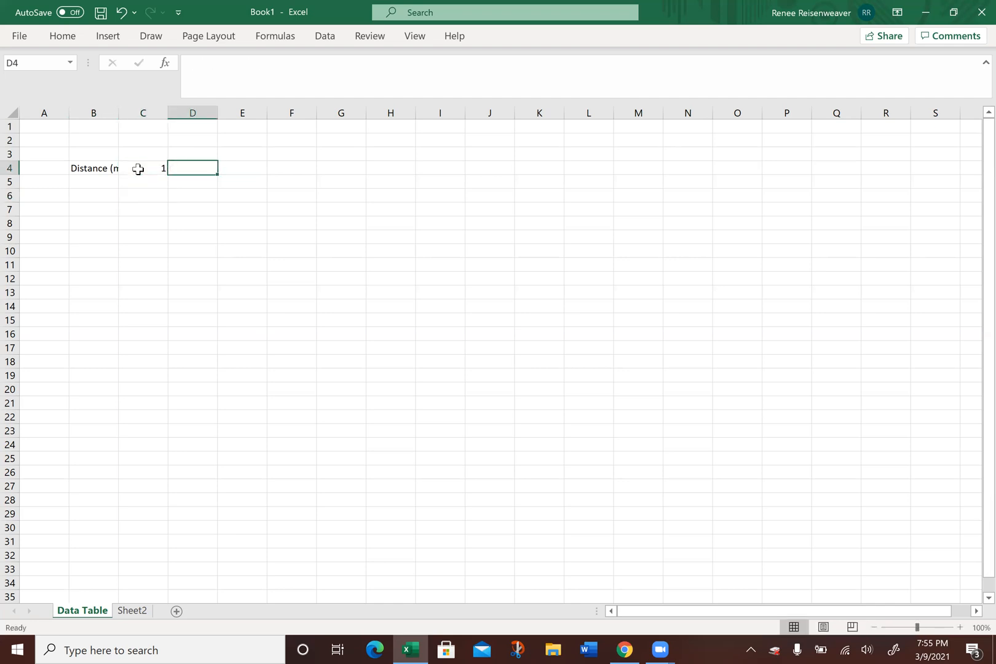
type("2")
key("Tab")
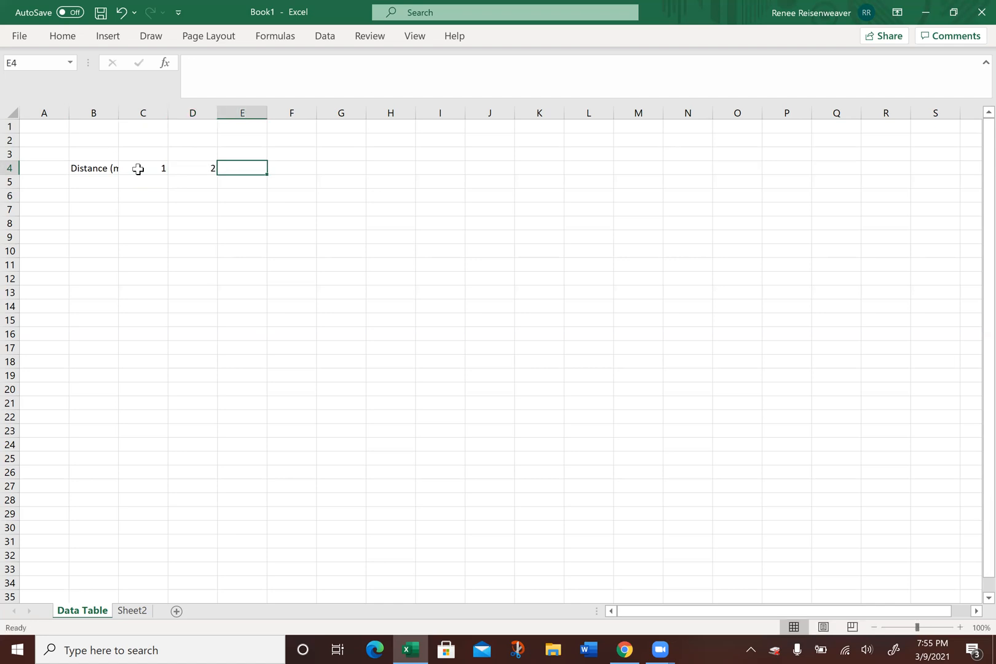
type("3")
key("Tab")
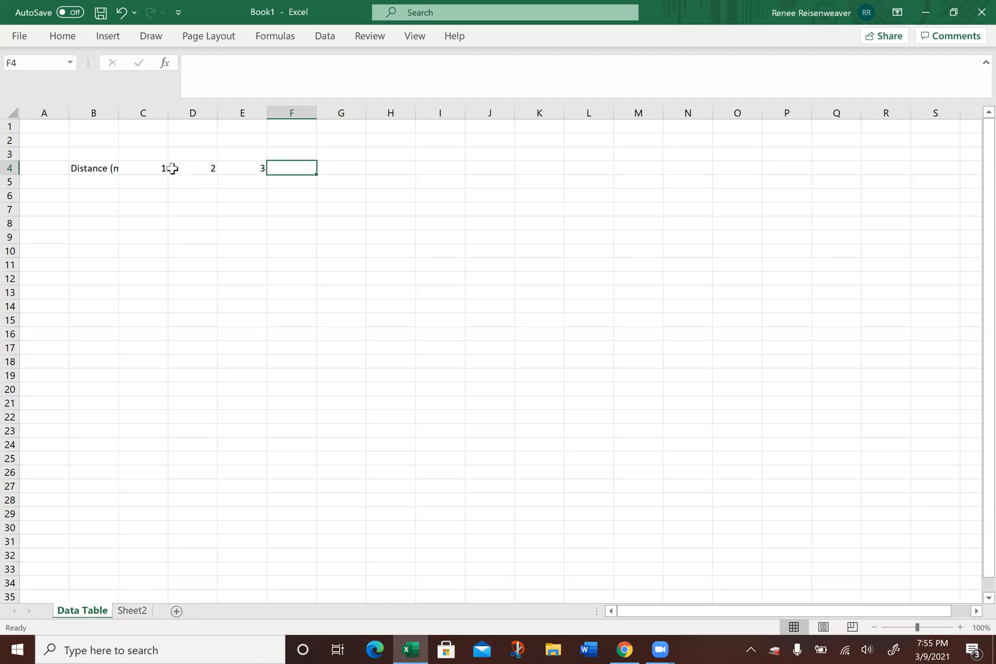
Step: Wrap the text of the "Distance (m)" heading in cell B4 and center it horizontally and vertically
left_click(104, 169)
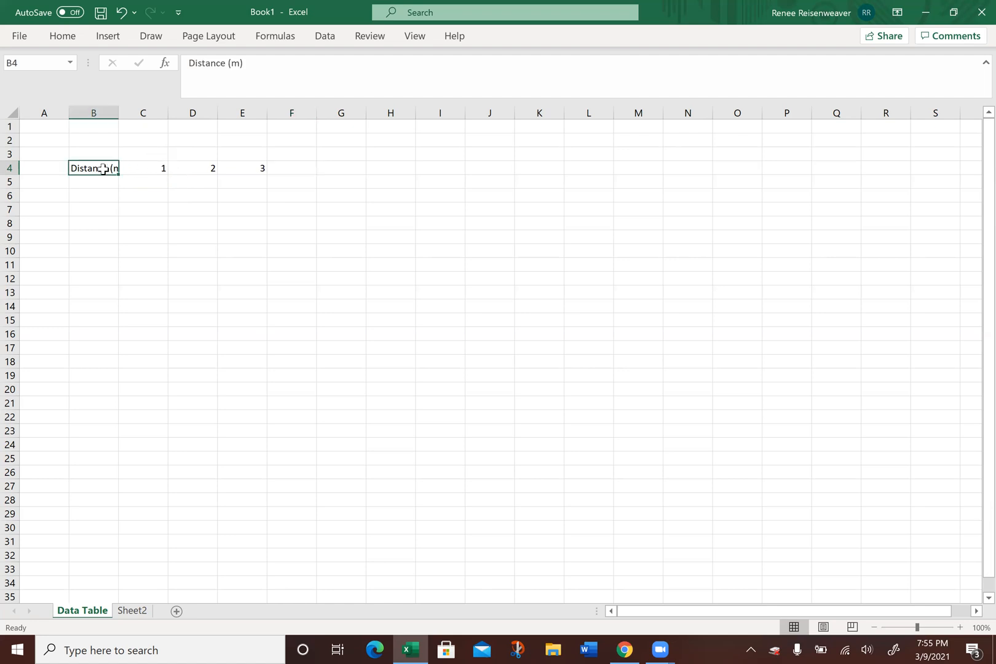
left_click(63, 37)
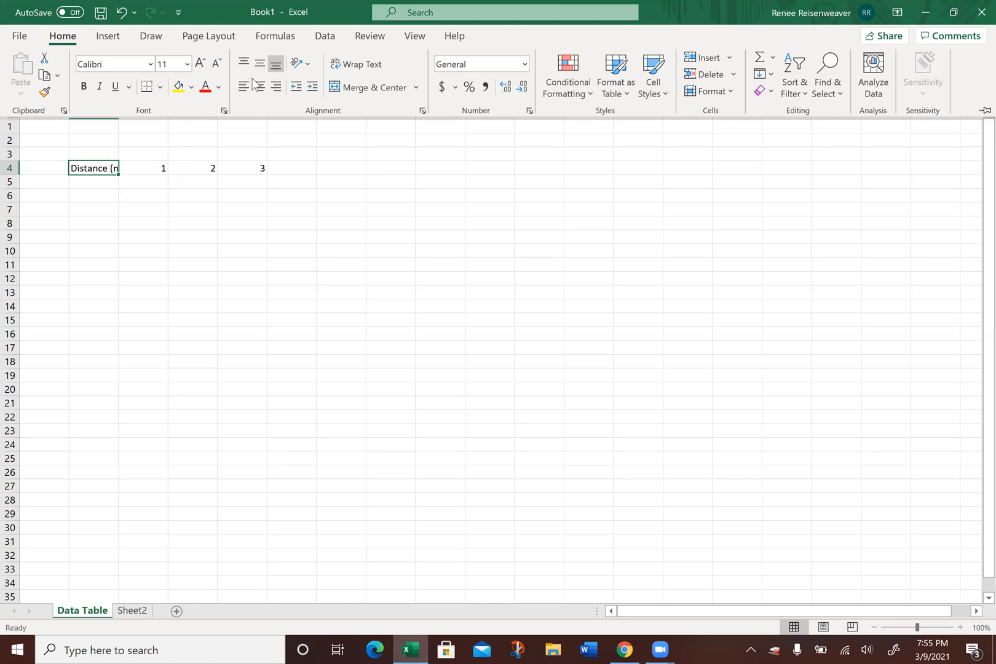
left_click(356, 73)
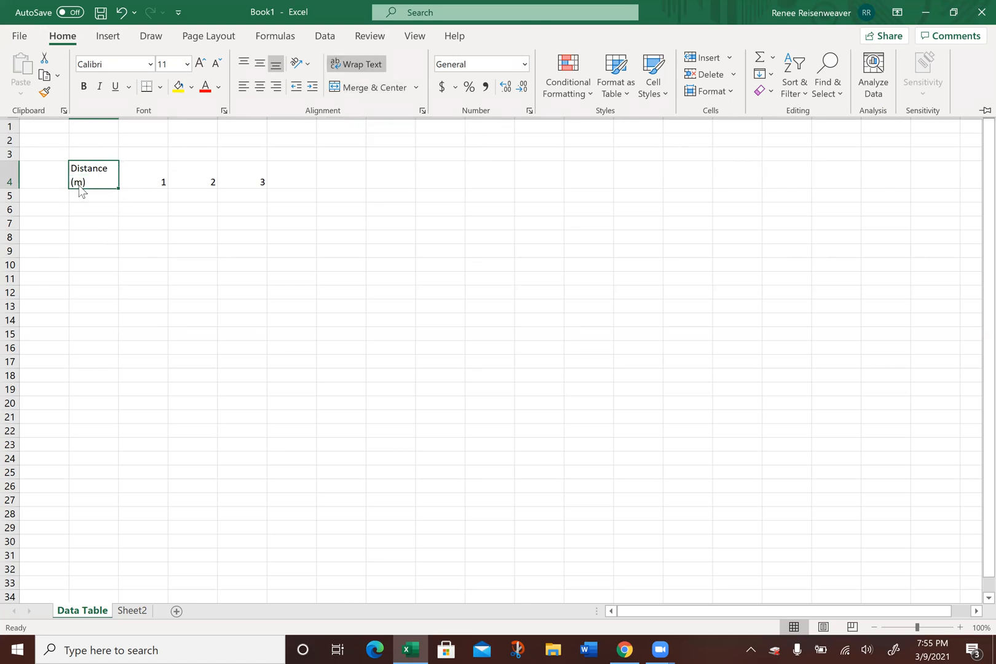
left_click(263, 86)
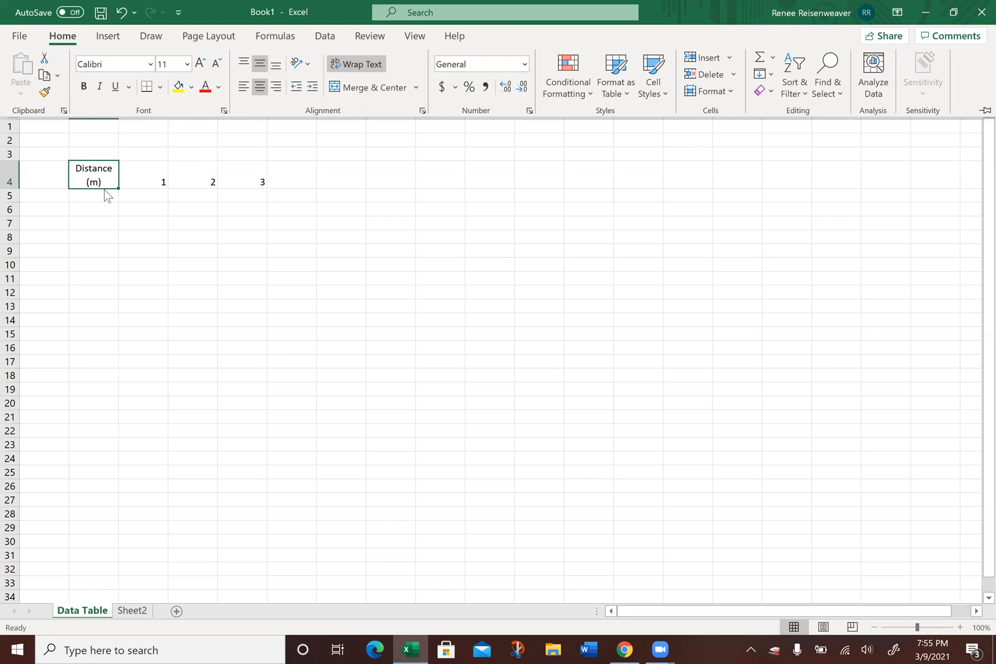
left_click(146, 182)
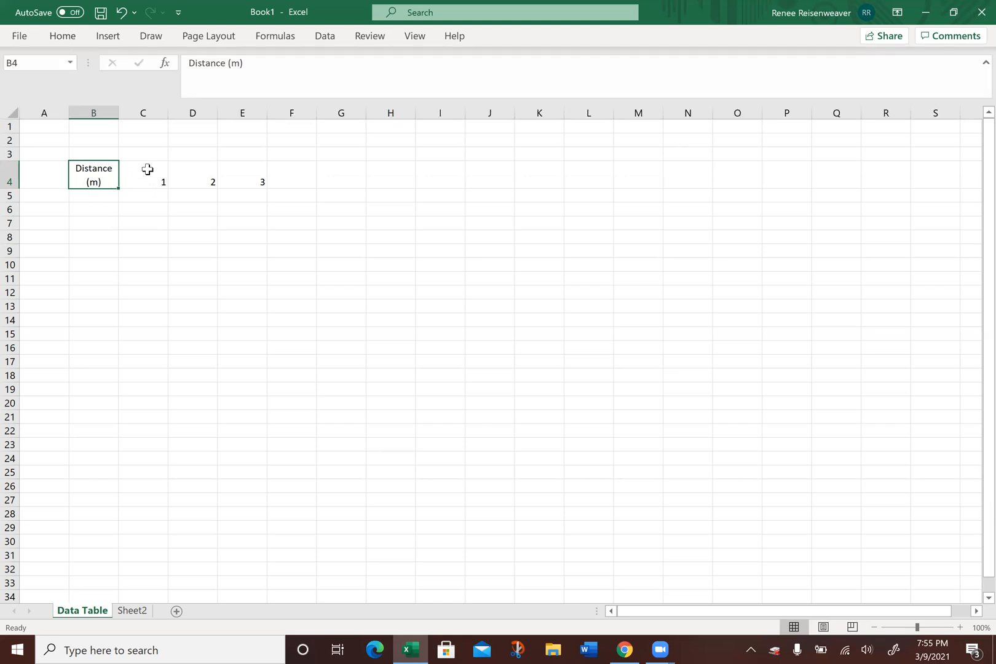
left_click(148, 170)
double_click(147, 169)
left_click_drag(149, 169, 231, 177)
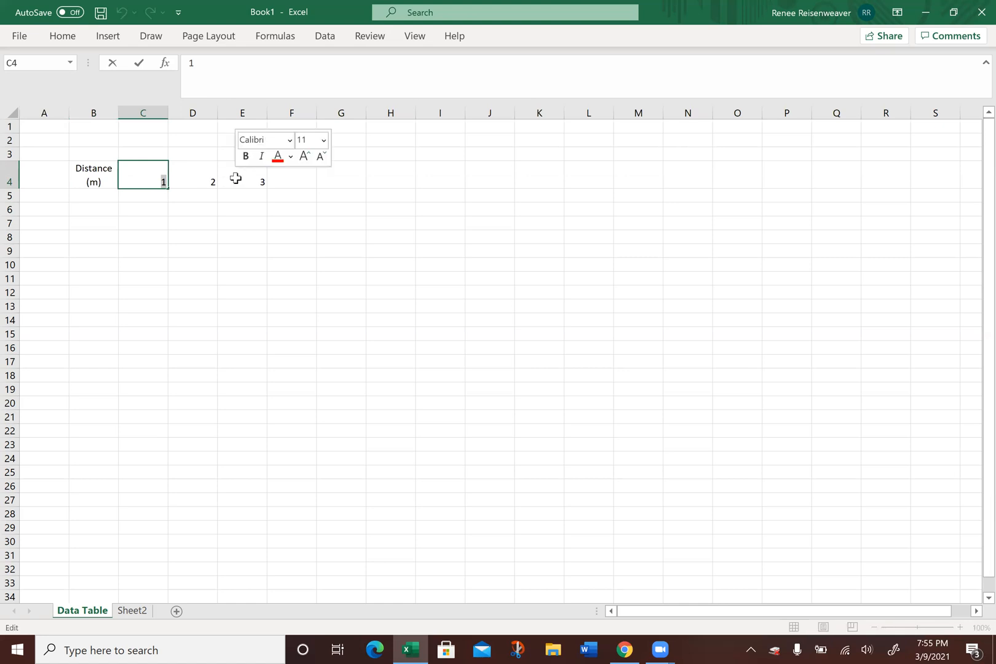
left_click(207, 246)
Step: Center the numbers in cells C4 to E4 both horizontally and vertically
left_click_drag(142, 176, 257, 180)
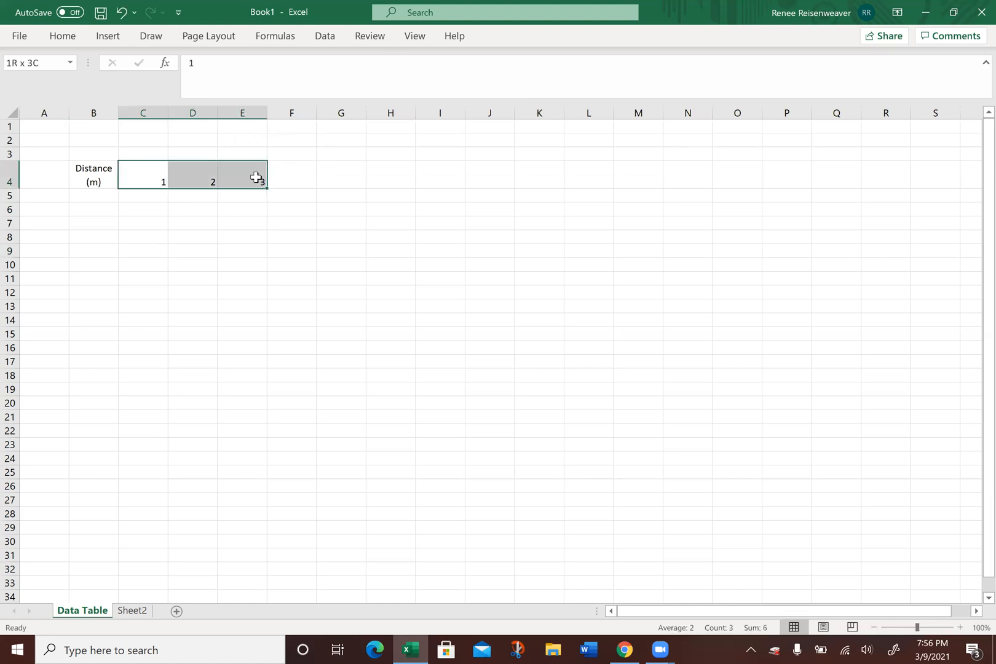
left_click(62, 36)
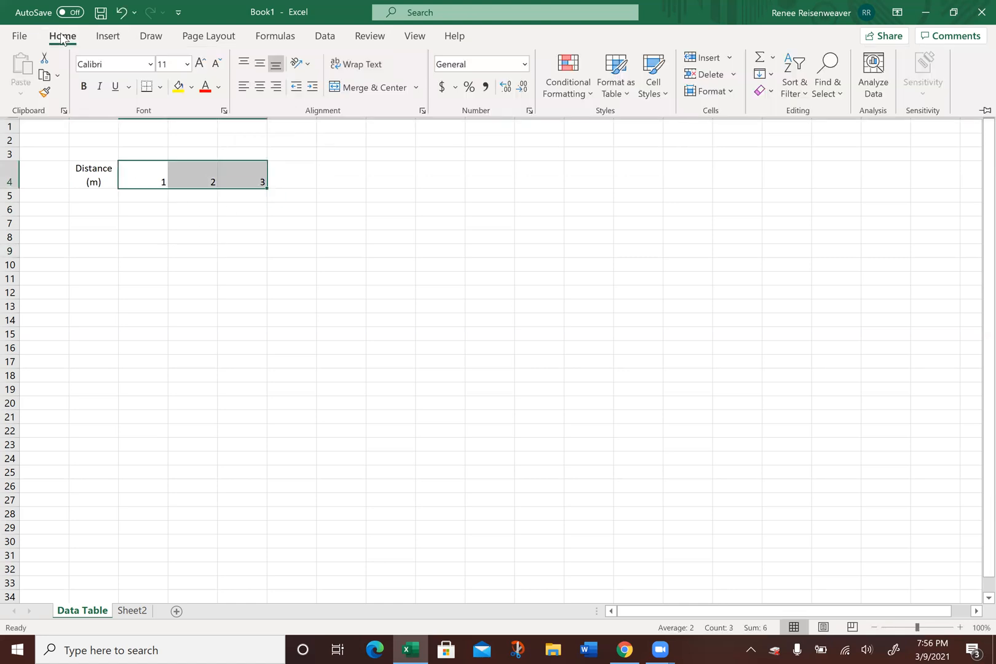
left_click(263, 88)
left_click(261, 65)
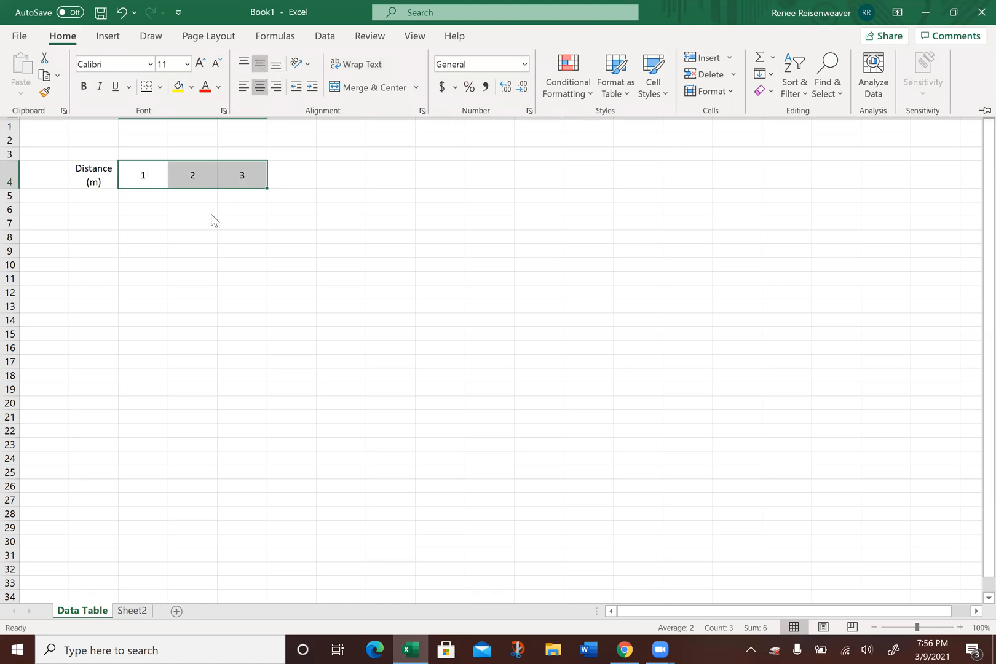
left_click(172, 222)
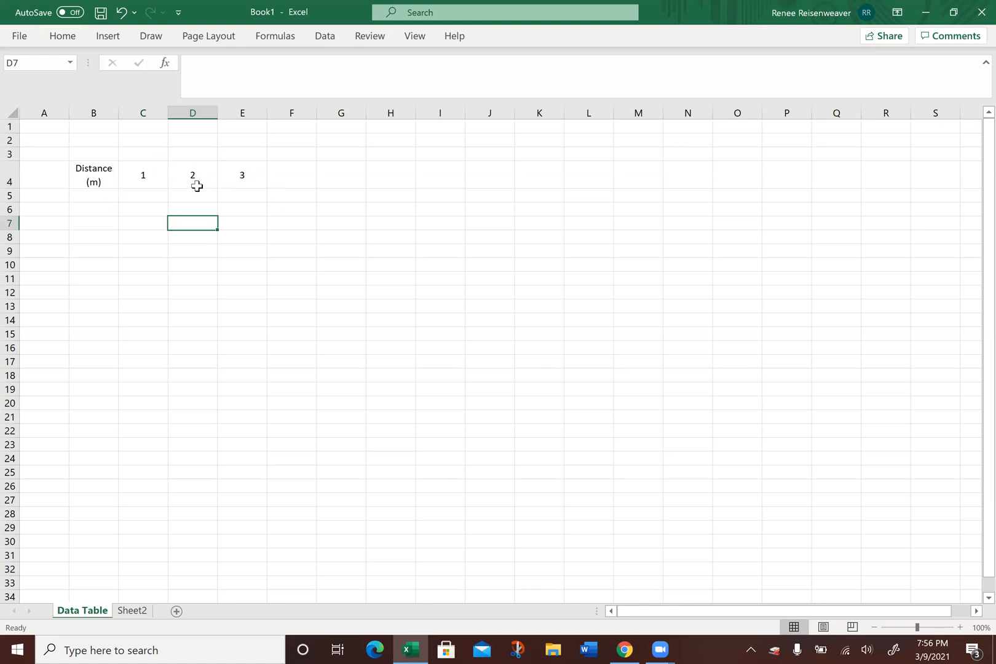
Step: Enter the heading "Average" in cell F4, beside the numbered columns
left_click_drag(137, 152, 282, 159)
left_click(293, 174)
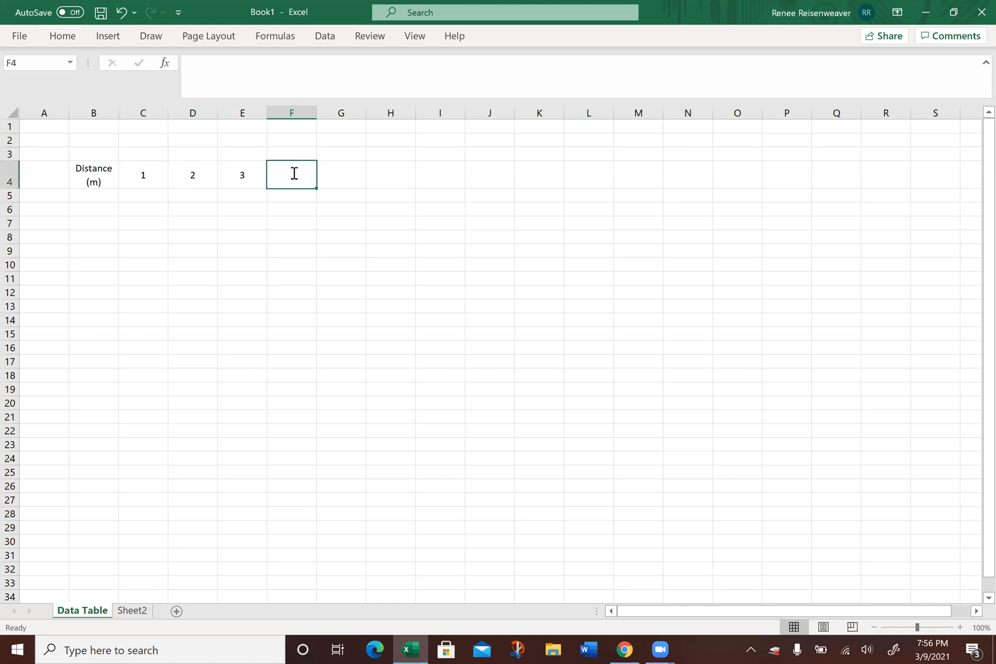
type("Average")
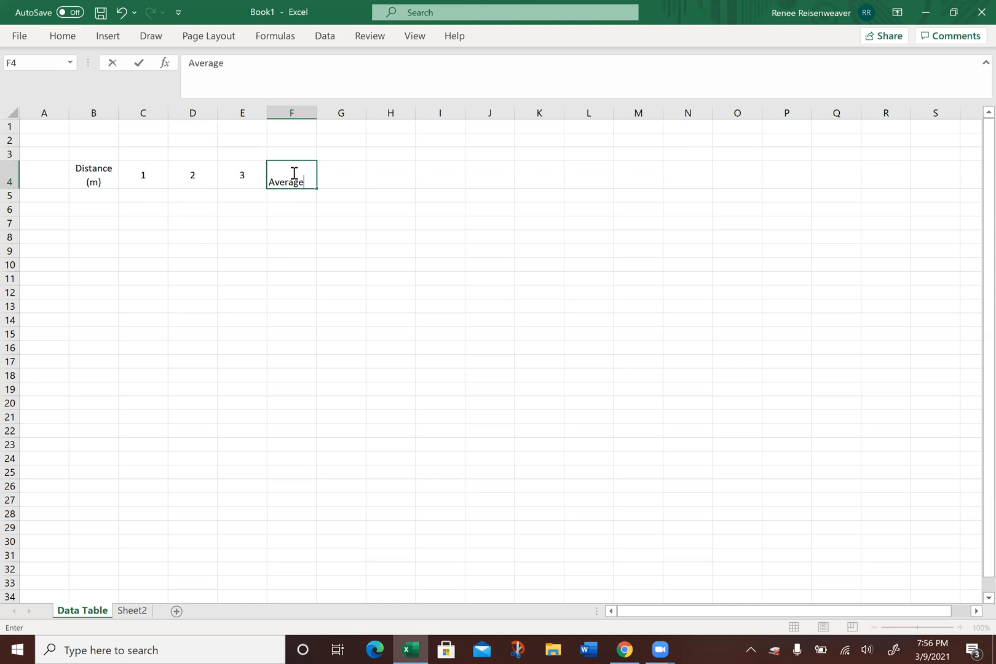
left_click(294, 211)
Step: Center the "Average" heading in cell F4 horizontally and vertically to match the numbers beside it
left_click(293, 179)
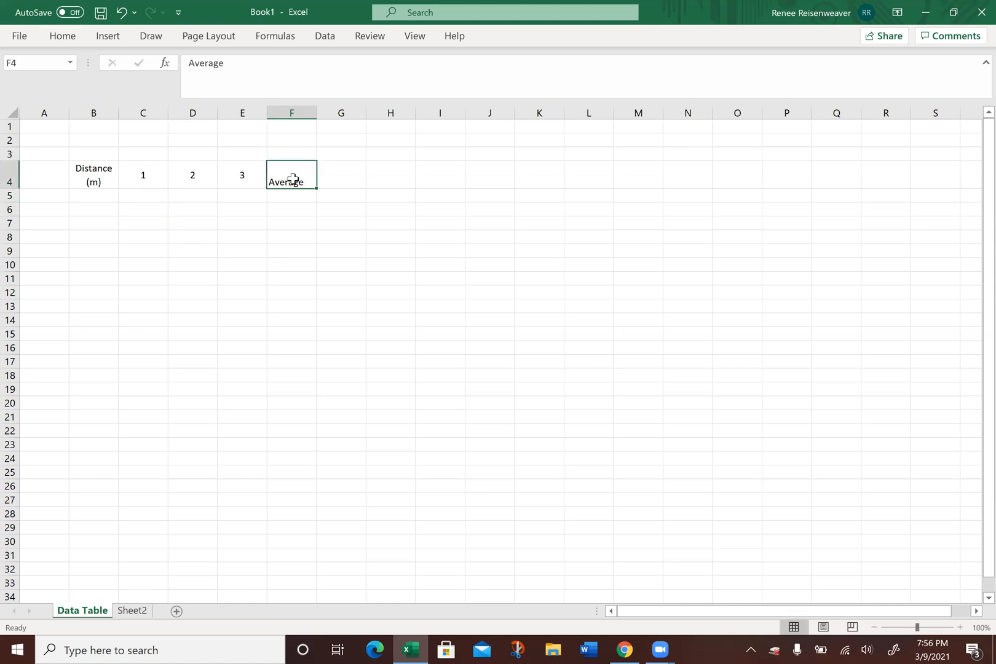
left_click_drag(143, 178, 241, 178)
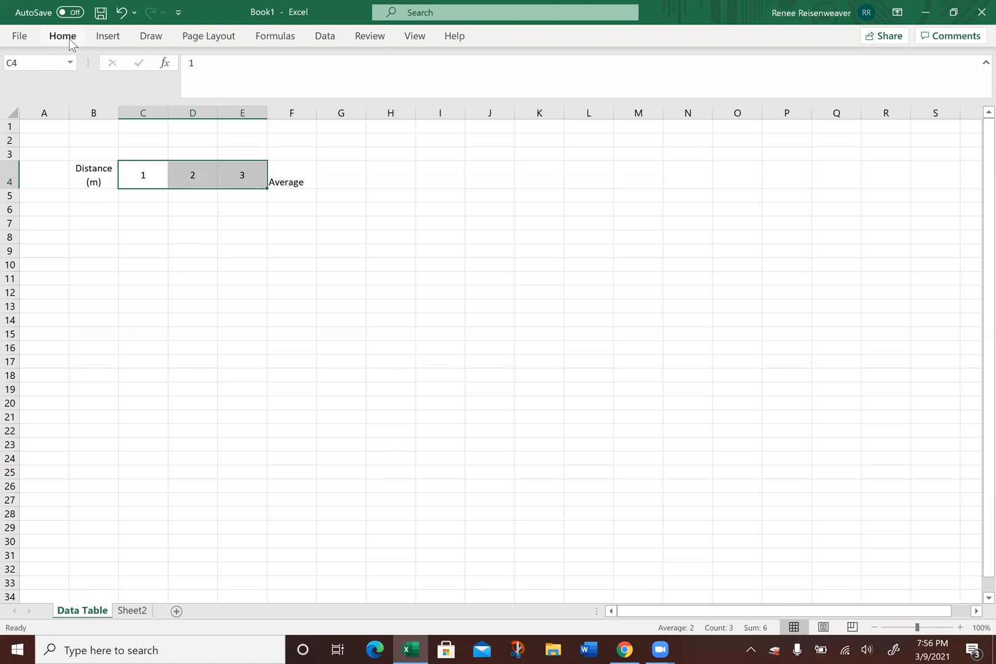
left_click(63, 37)
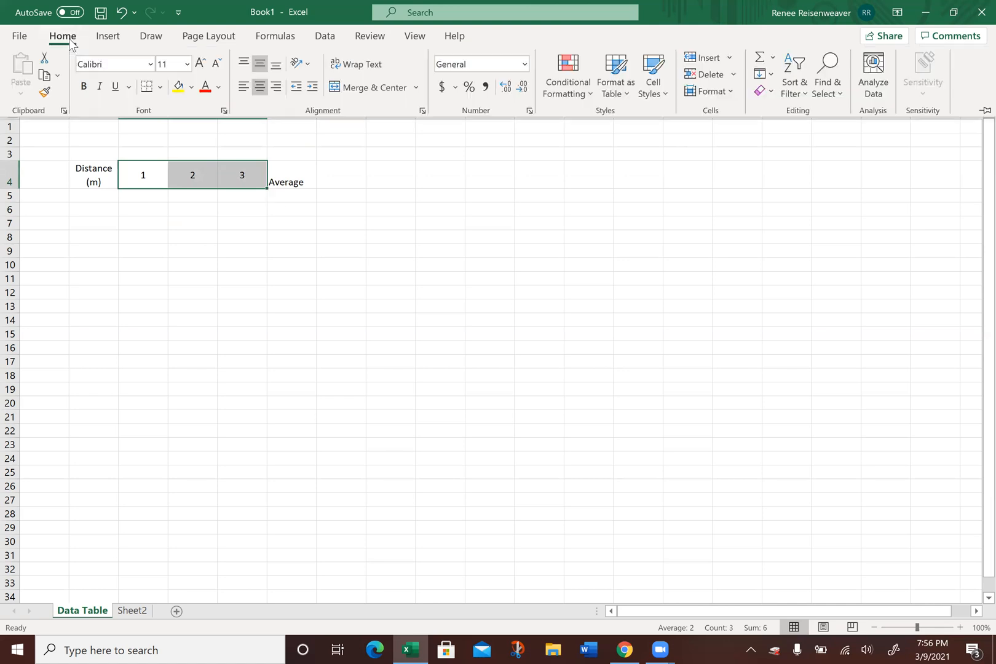
left_click(301, 174)
left_click(301, 175)
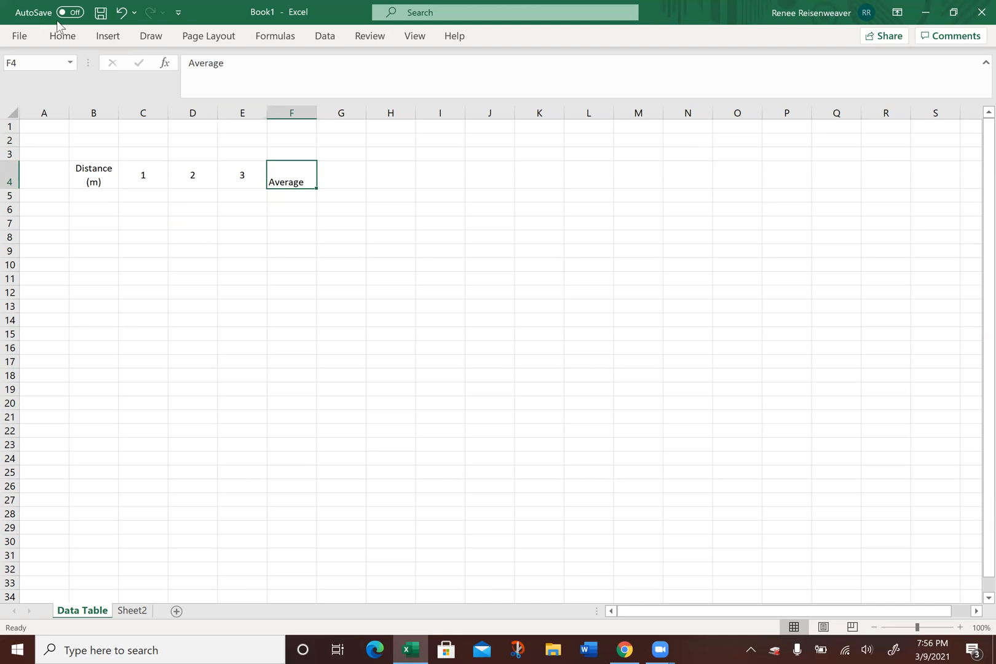
left_click(64, 38)
left_click(264, 85)
left_click(261, 65)
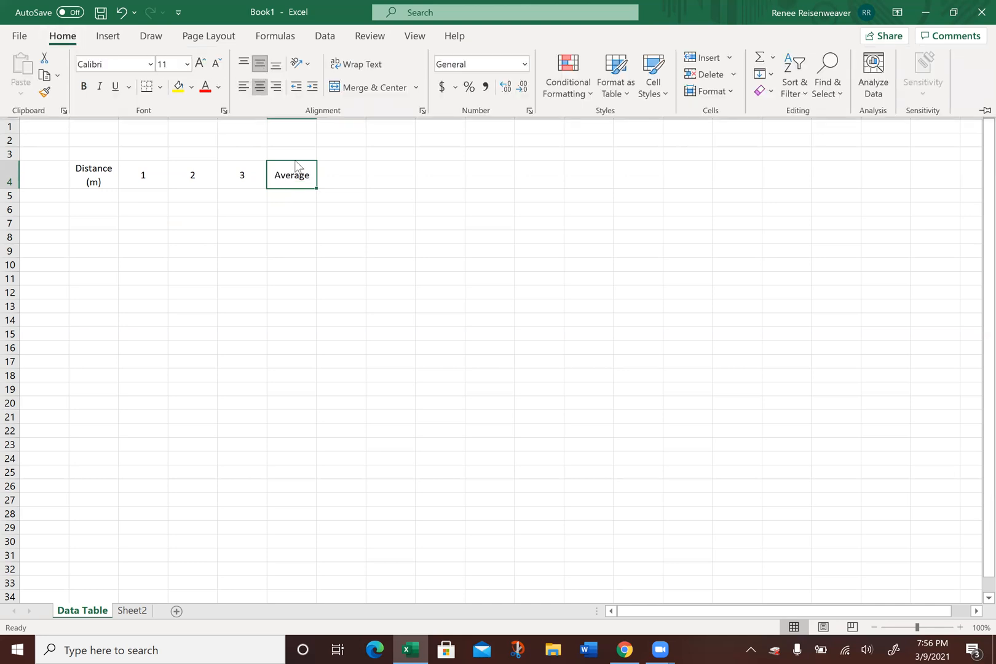
left_click(250, 243)
Step: Format the heading row B4 to F4 with a blue theme font color and bold text
left_click(100, 170)
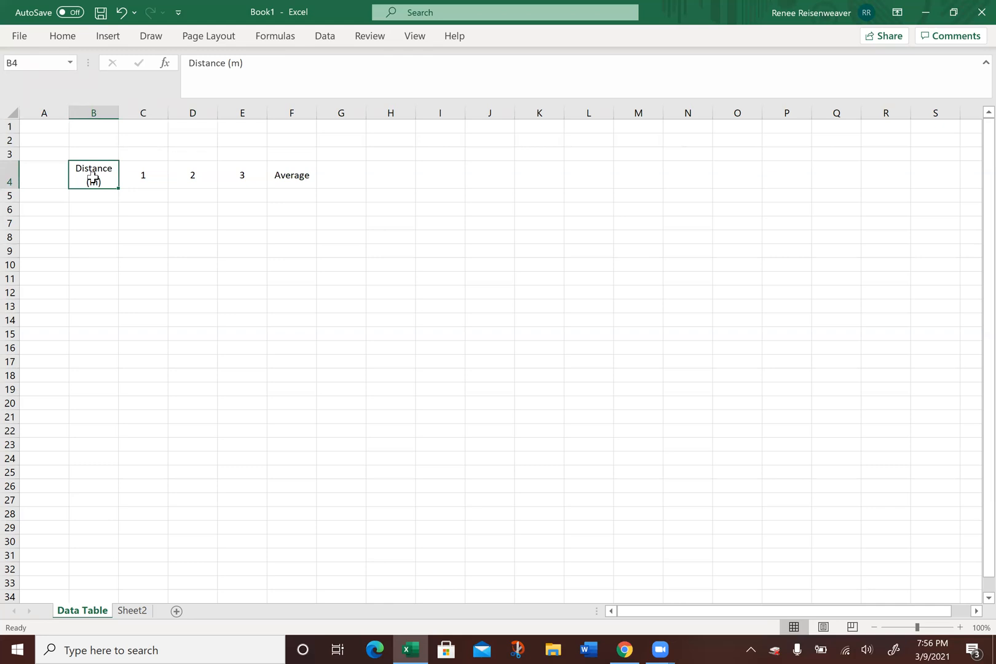
left_click_drag(93, 178, 284, 174)
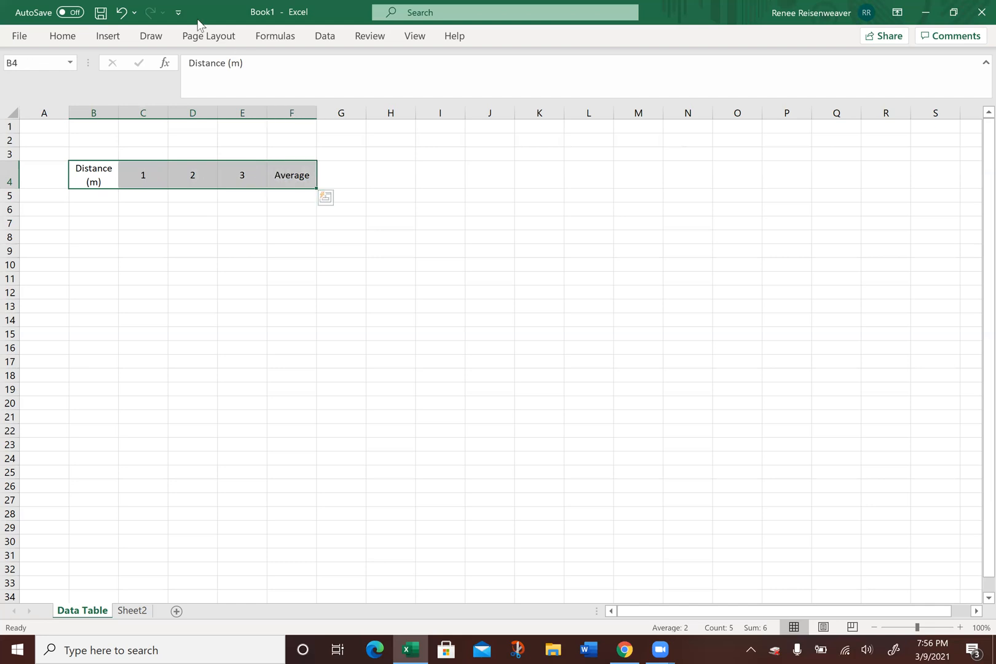
left_click(65, 39)
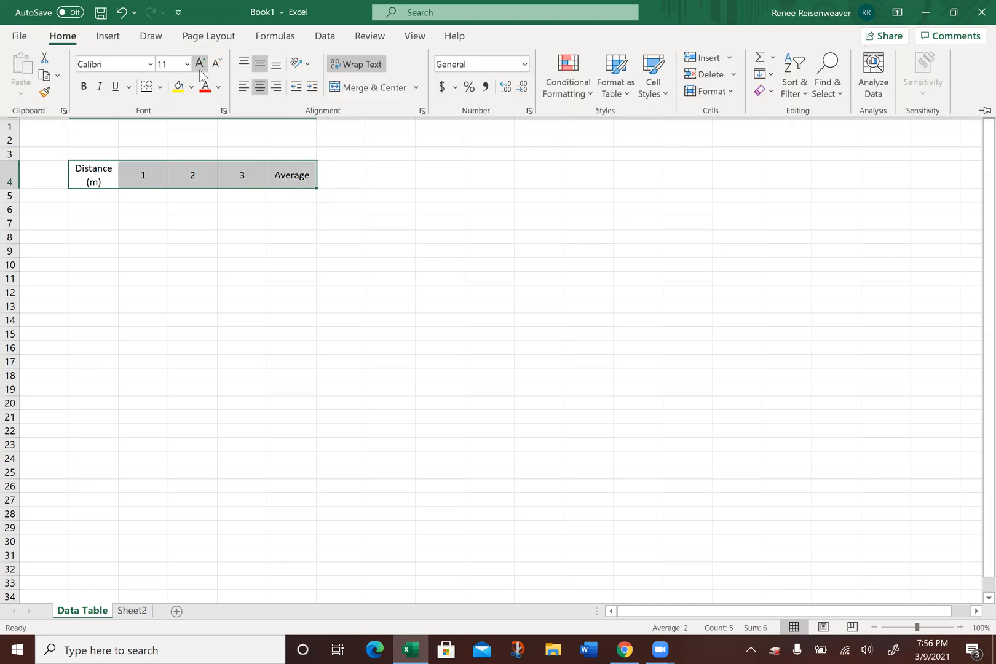
left_click(219, 90)
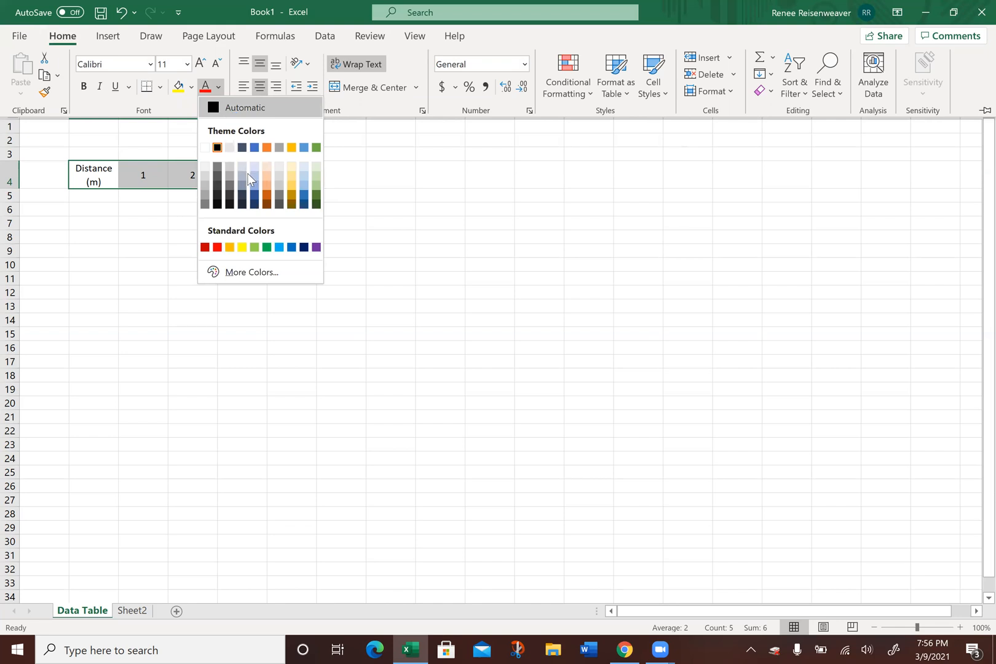
left_click(256, 147)
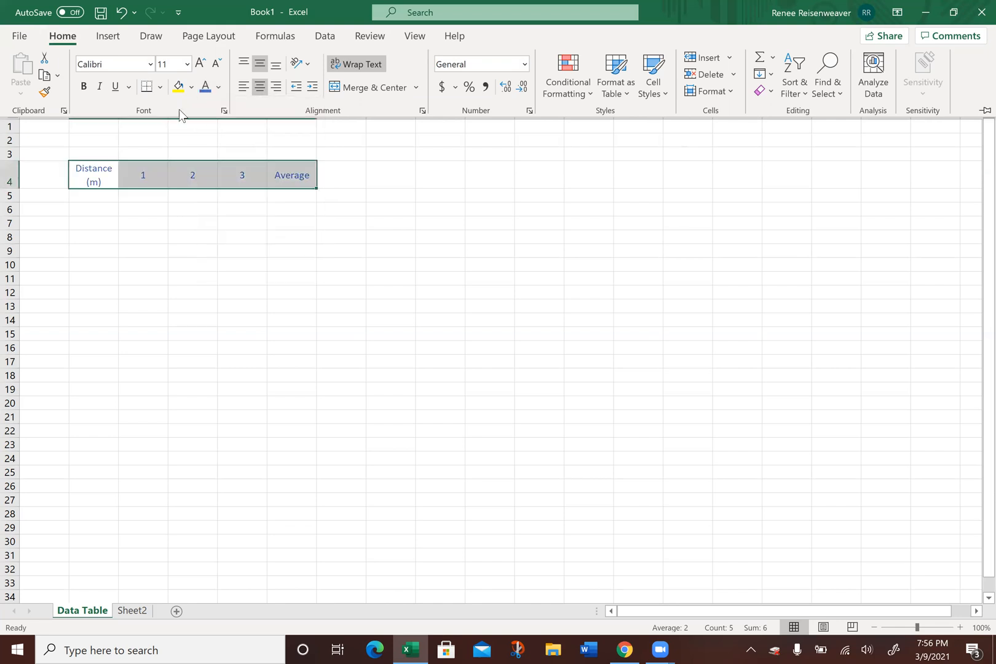
left_click(84, 88)
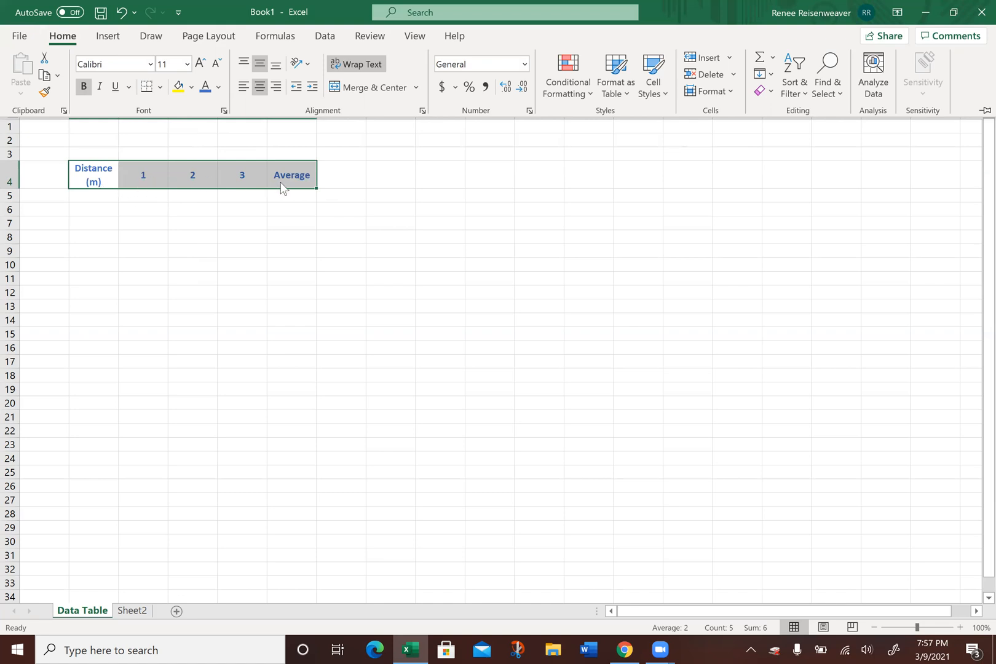
left_click(245, 231)
left_click(222, 236)
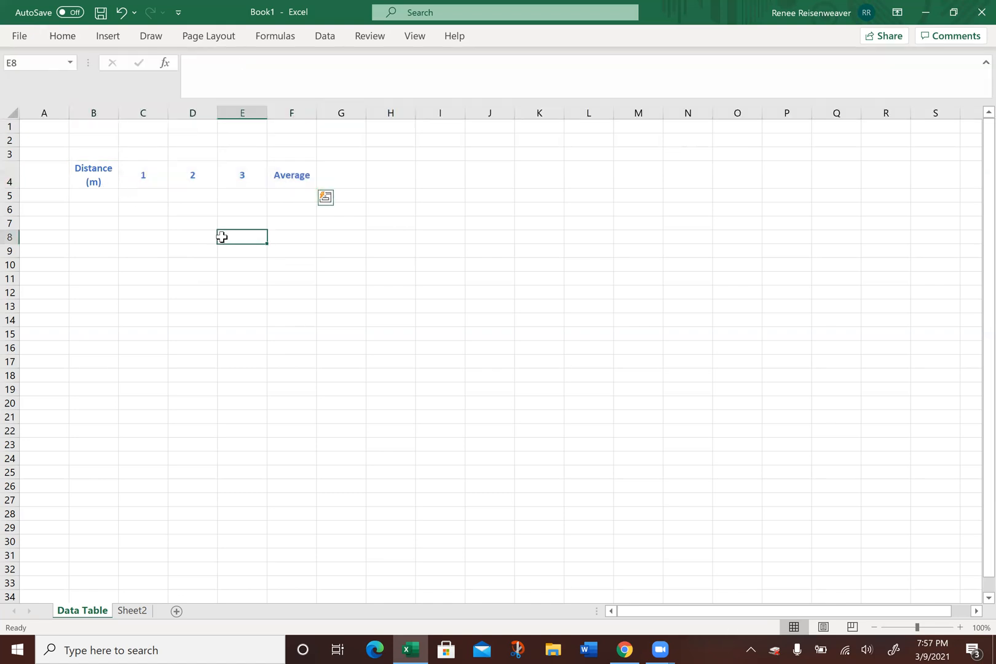
Step: Move the "Distance (m)" heading from B4 to B6 and back, and practice selecting the range B4 to D5
left_click(97, 175)
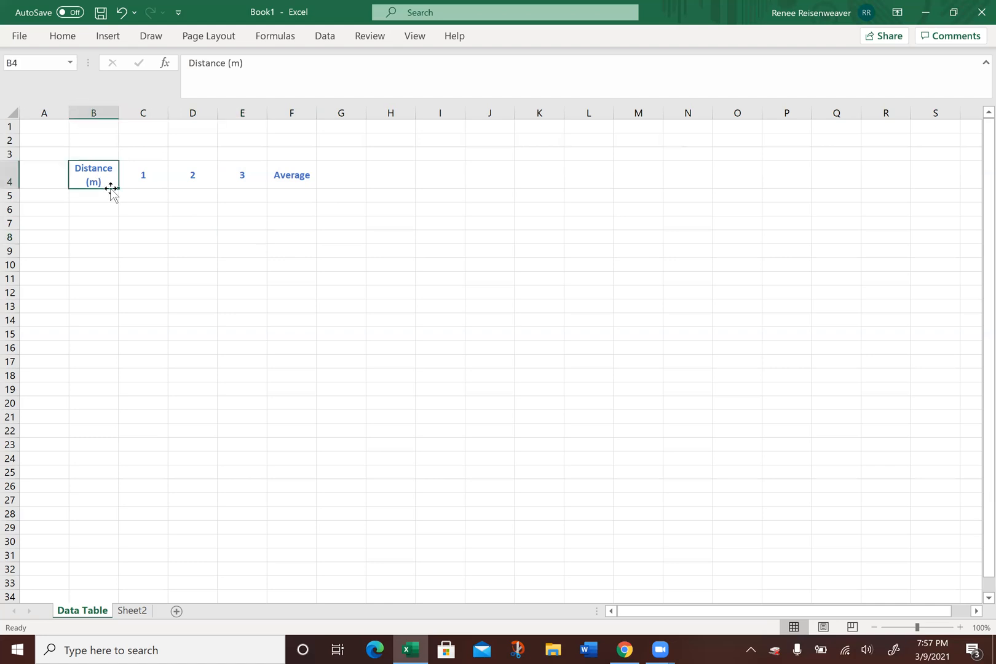
left_click_drag(110, 197, 108, 206)
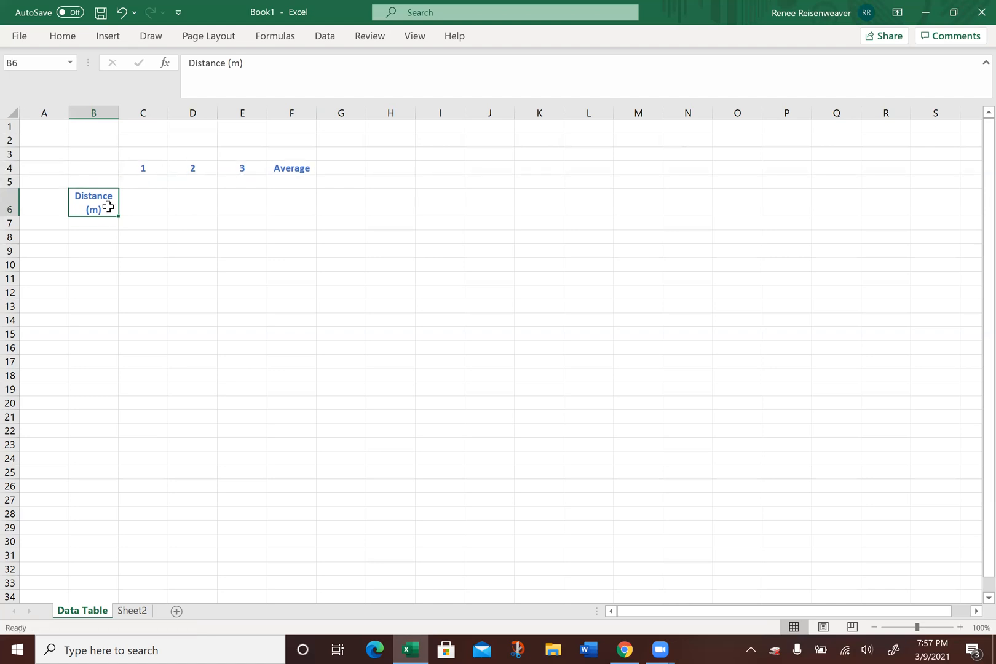
left_click_drag(99, 187, 101, 166)
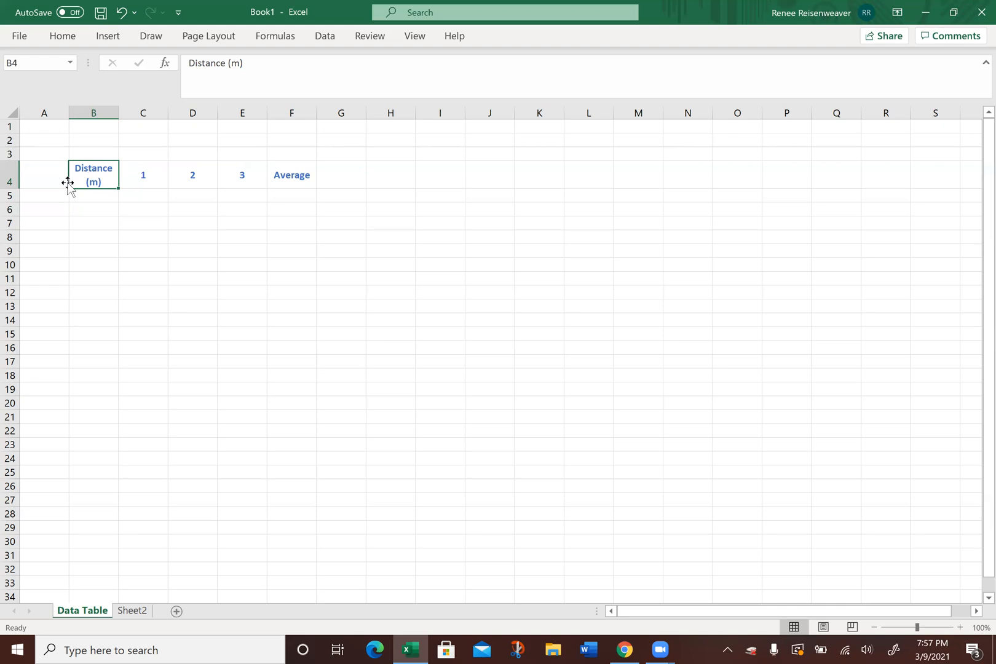
left_click_drag(100, 177, 192, 192)
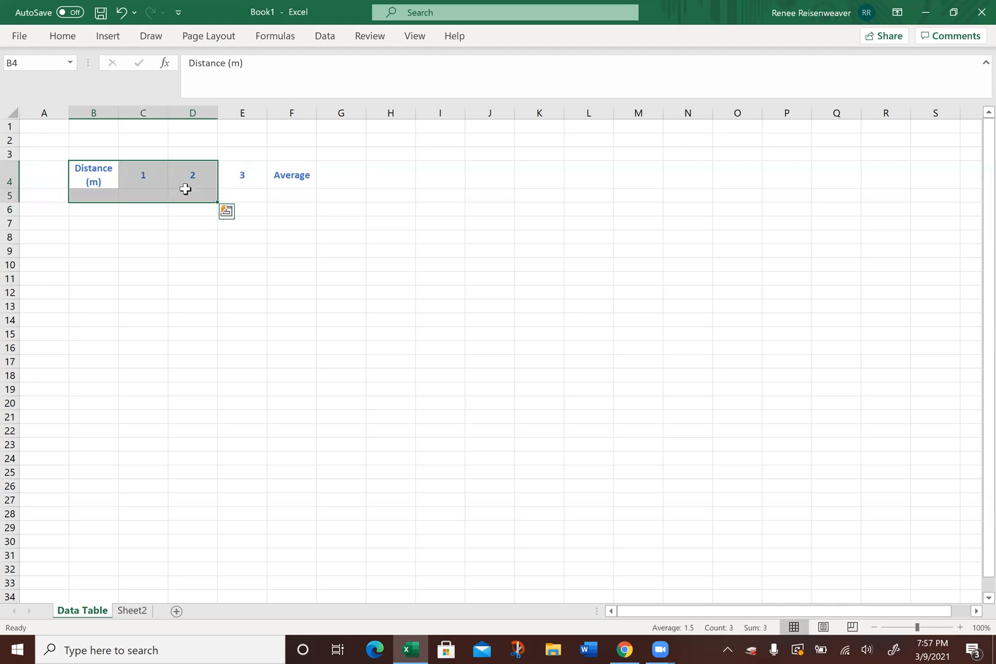
left_click(91, 178)
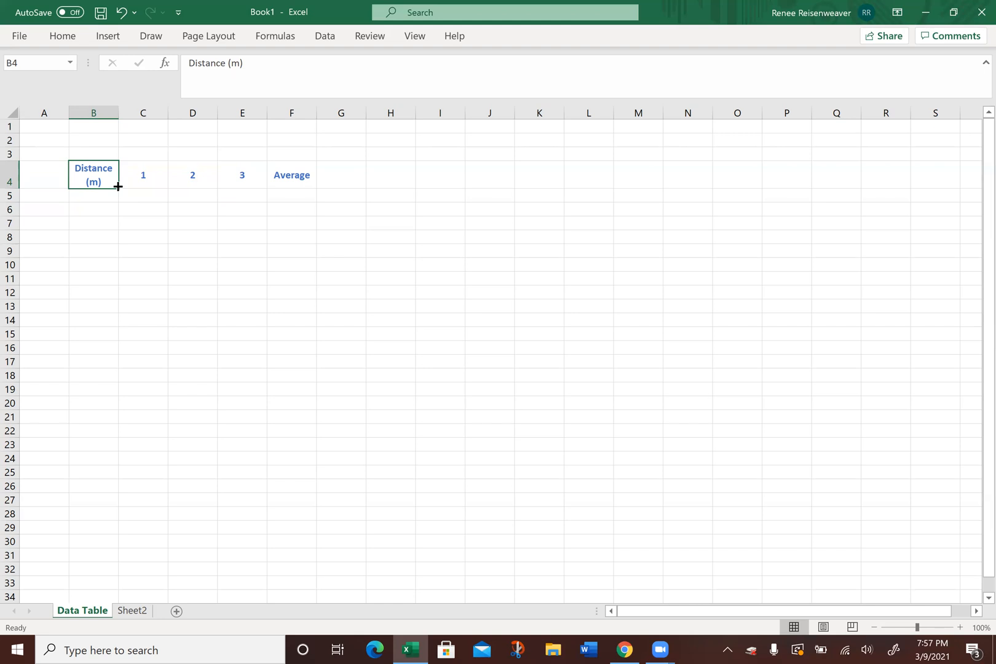
Step: Fill the "Distance (m)" heading from B4 down to B8, and undo the fill
left_click_drag(118, 187, 115, 243)
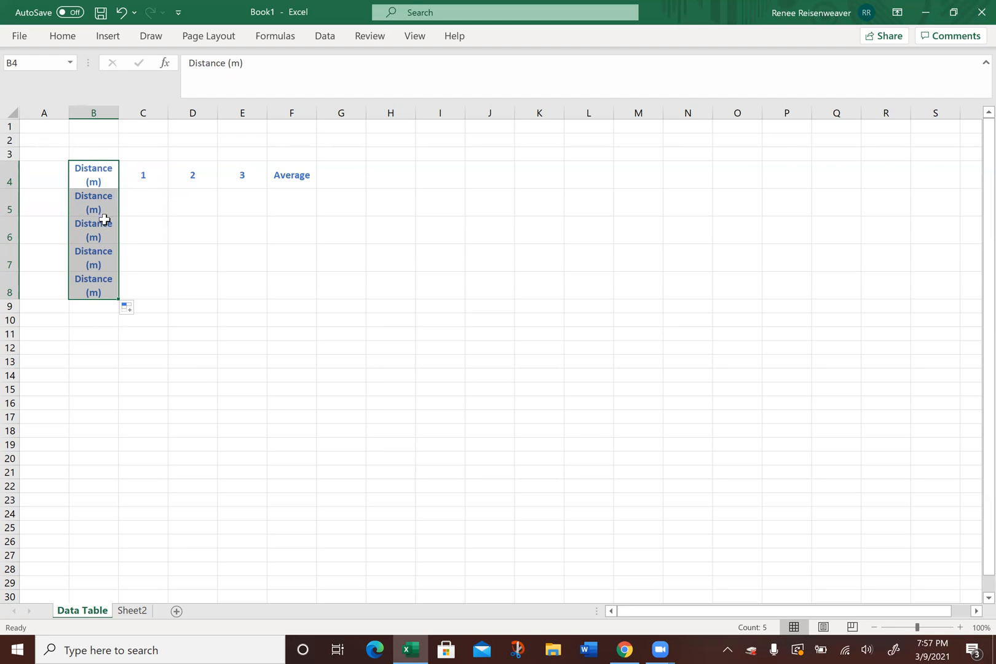
left_click(121, 12)
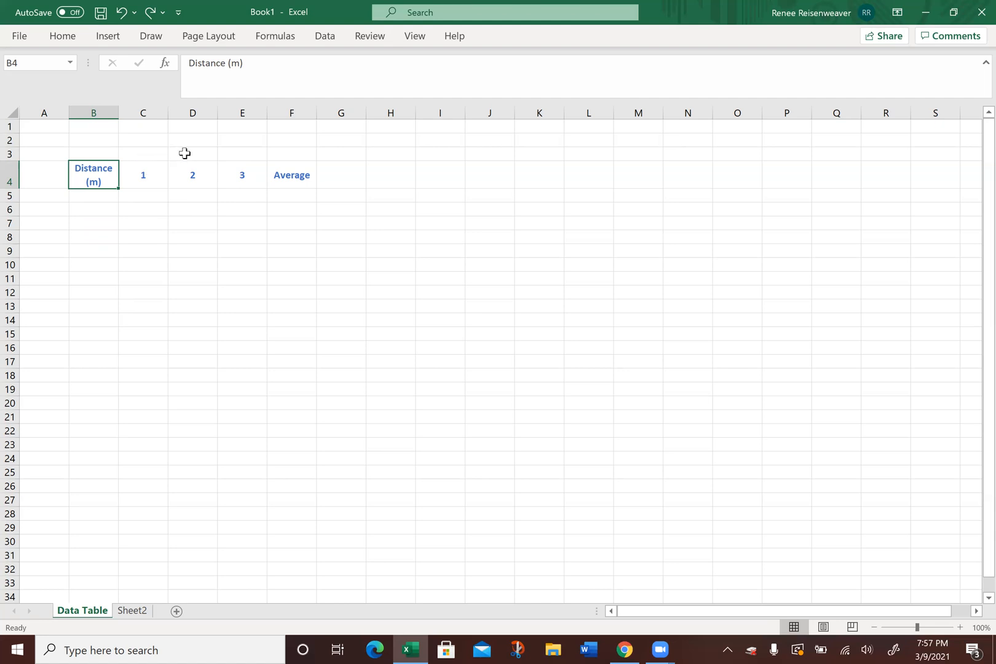
Step: Merge and center cells C3 to F3 above the numbered columns and enter the heading "Time (seconds)" in the merged cell
left_click_drag(149, 153, 292, 154)
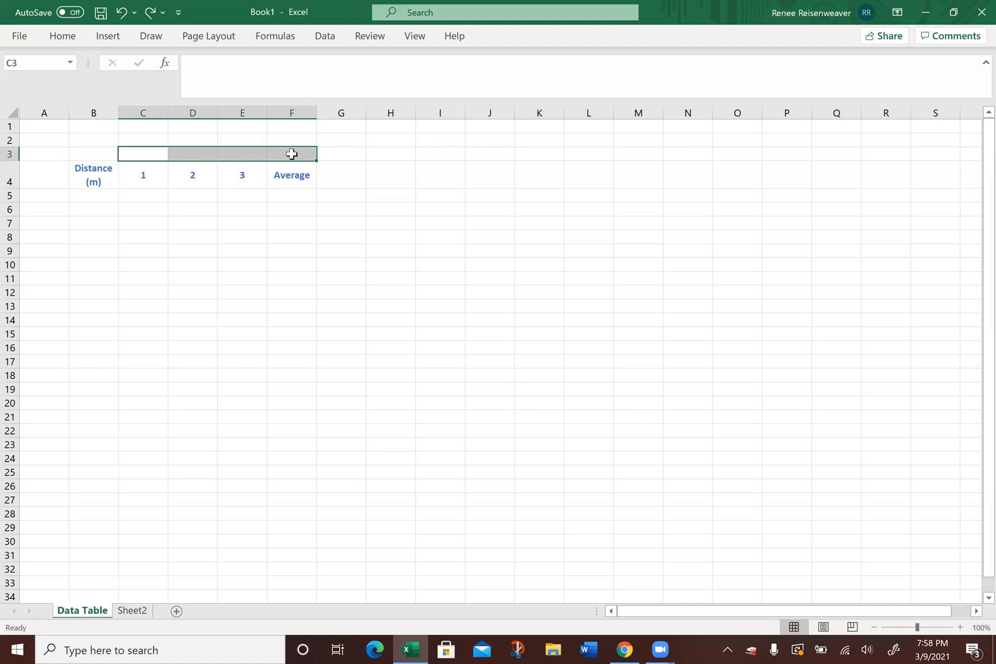
left_click(62, 37)
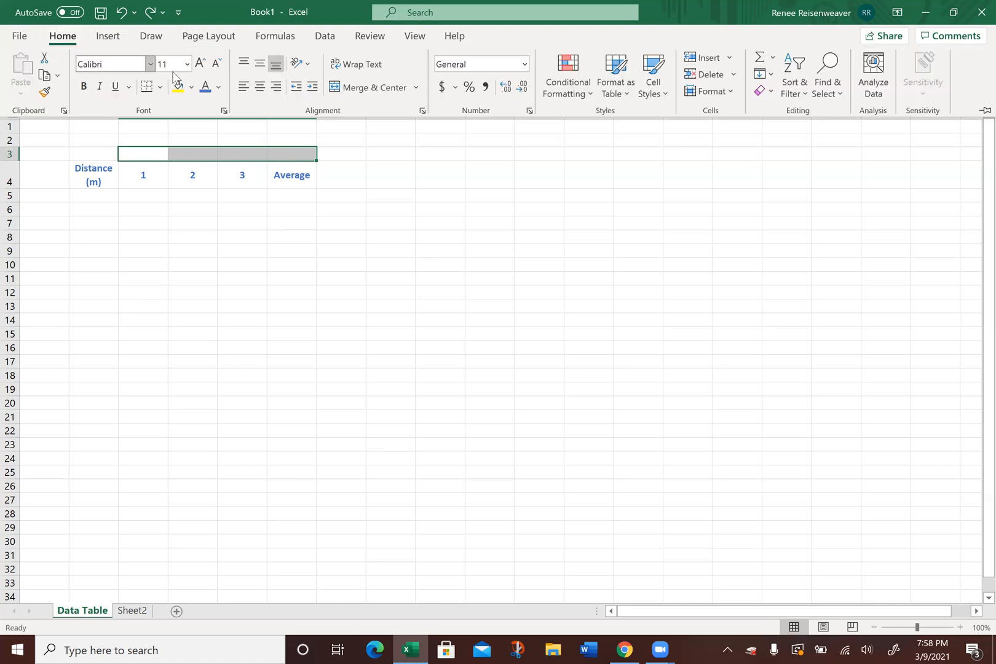
left_click(355, 93)
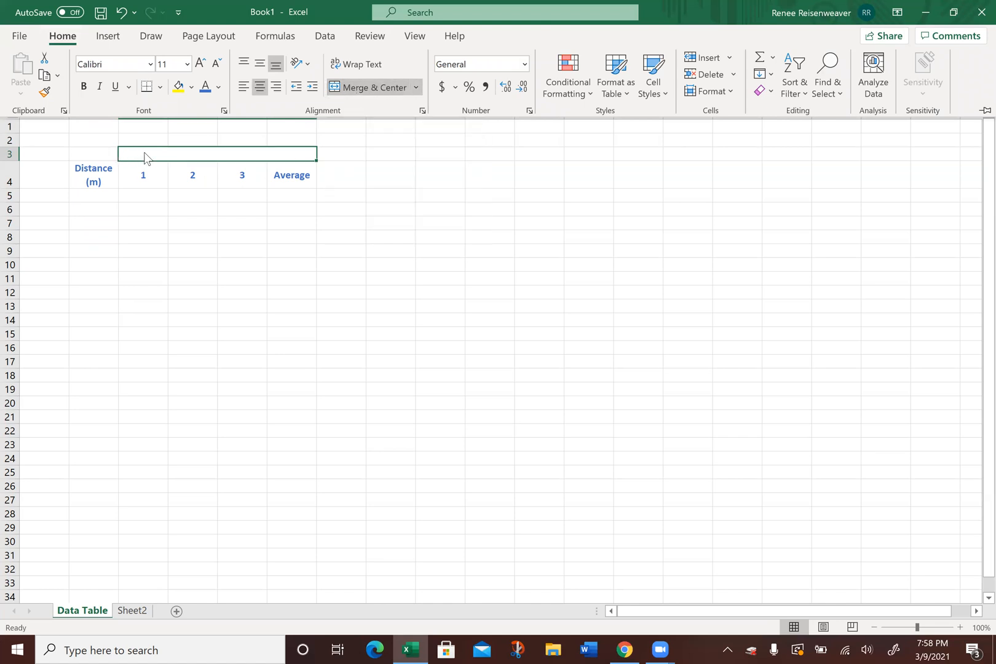
left_click(277, 155)
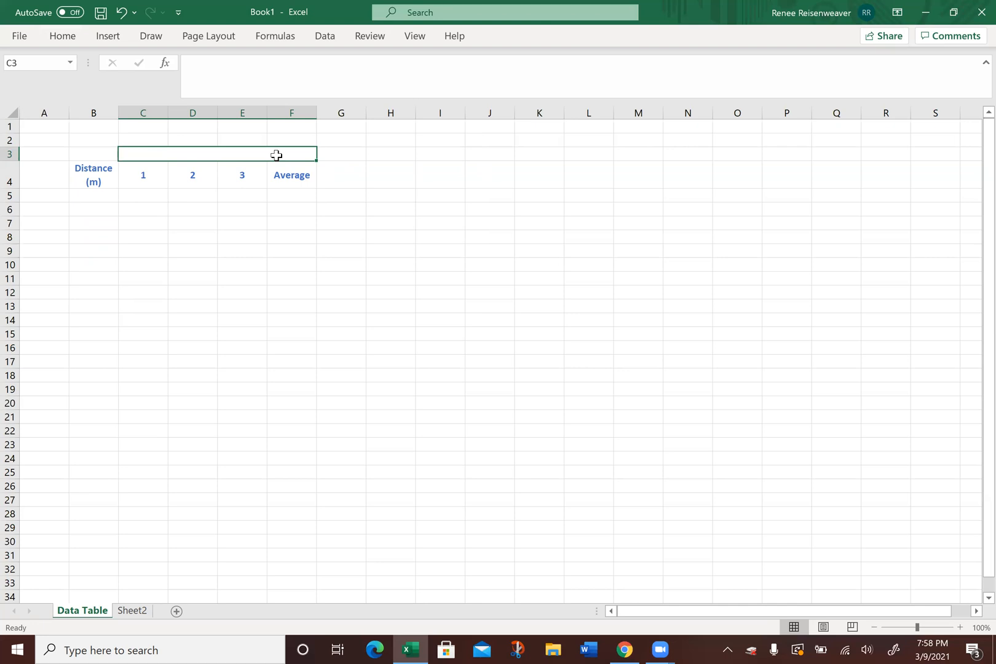
type("Tim")
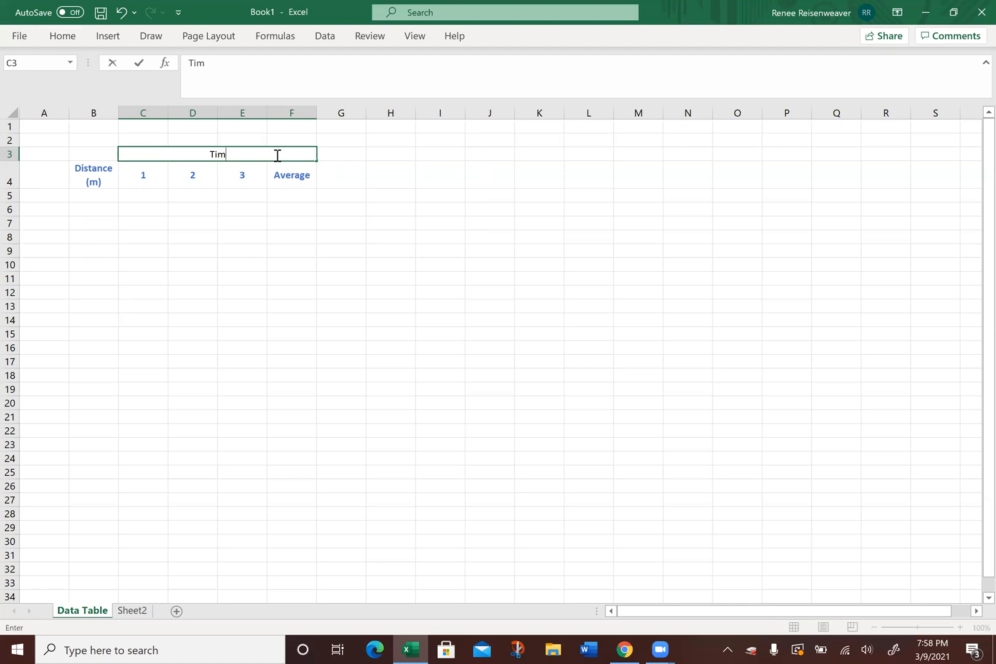
type("e (seconds)")
left_click(216, 209)
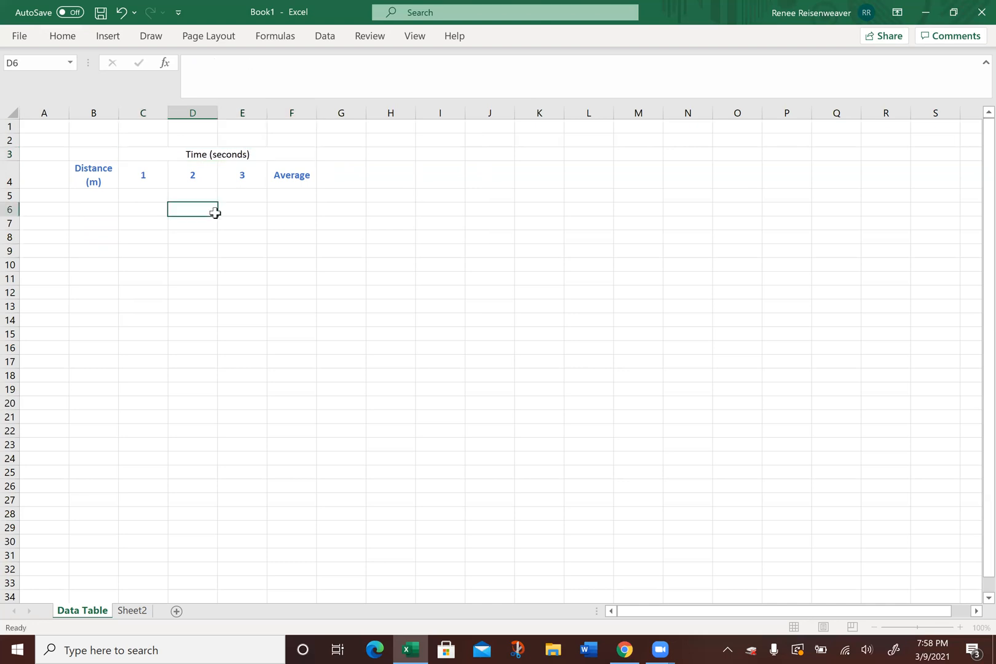
Step: Format the "Time (seconds)" heading with the blue font color and bold text, without italics
left_click(194, 153)
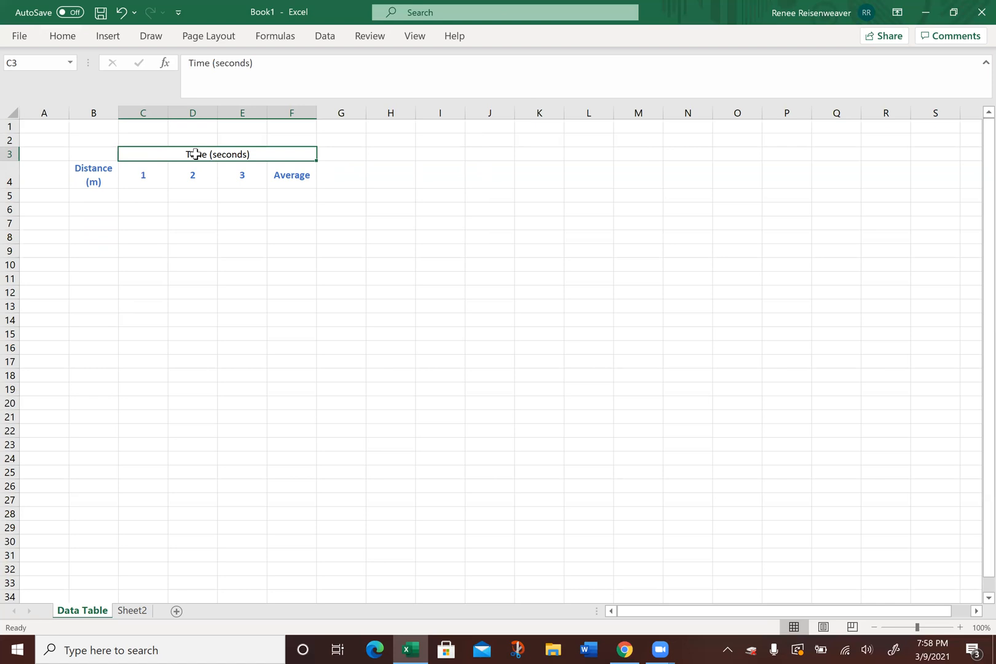
left_click(63, 37)
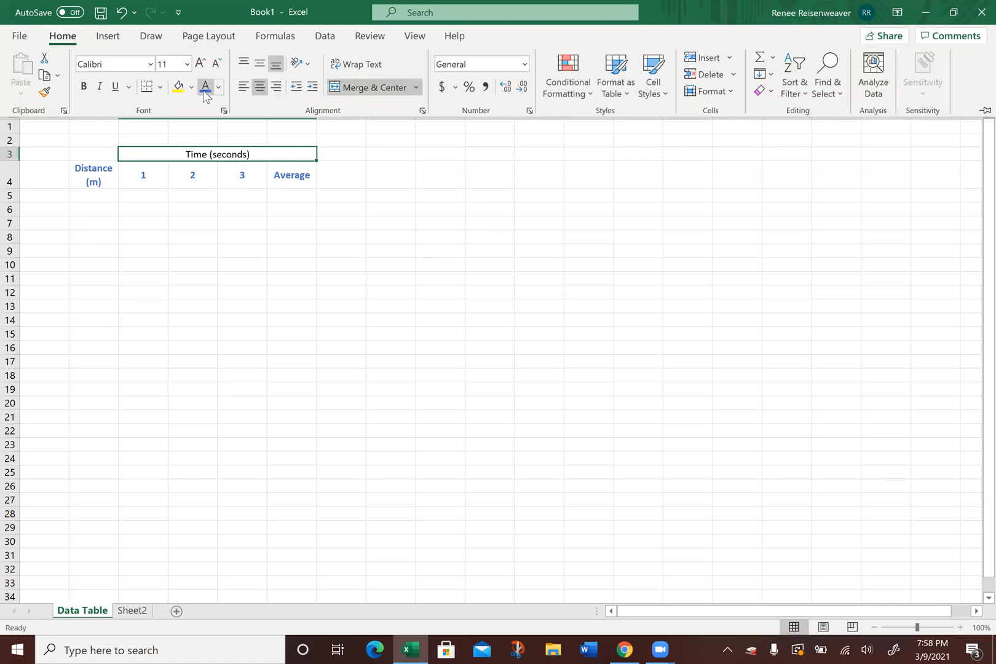
left_click(202, 91)
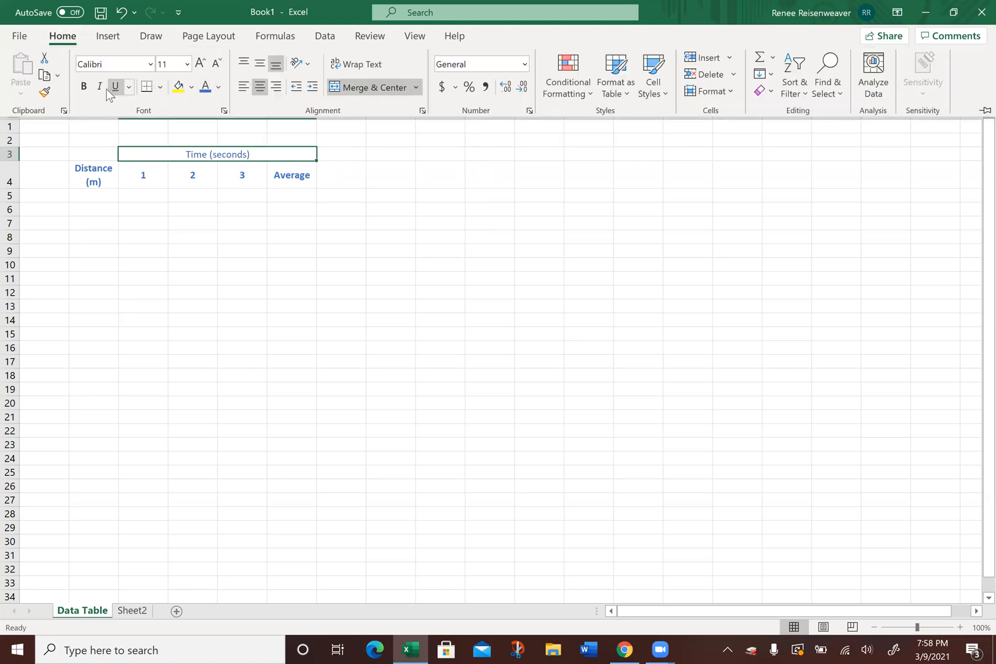
left_click(85, 90)
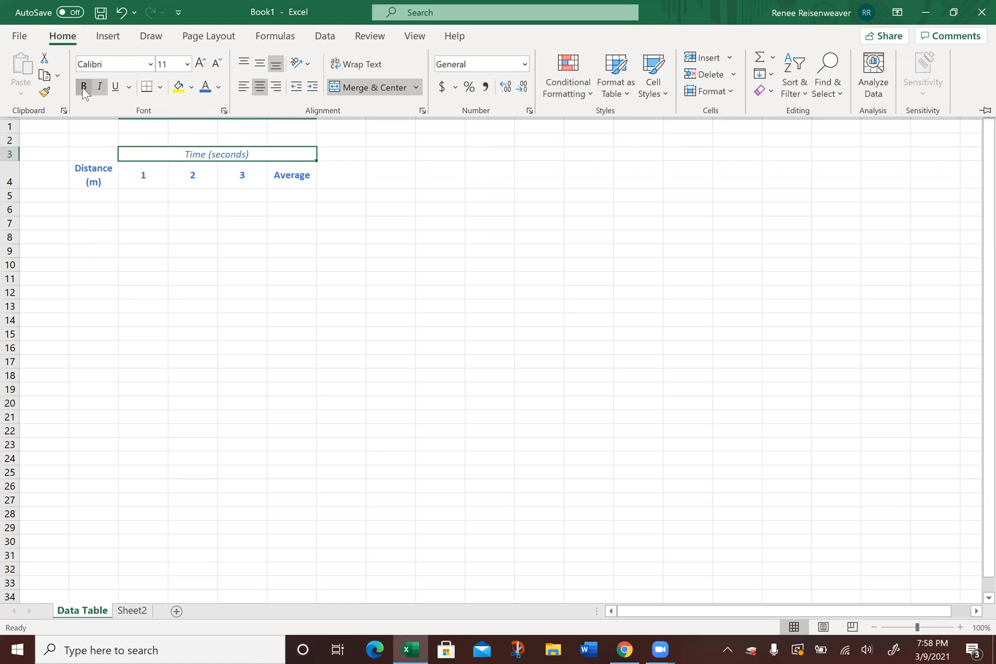
left_click(99, 91)
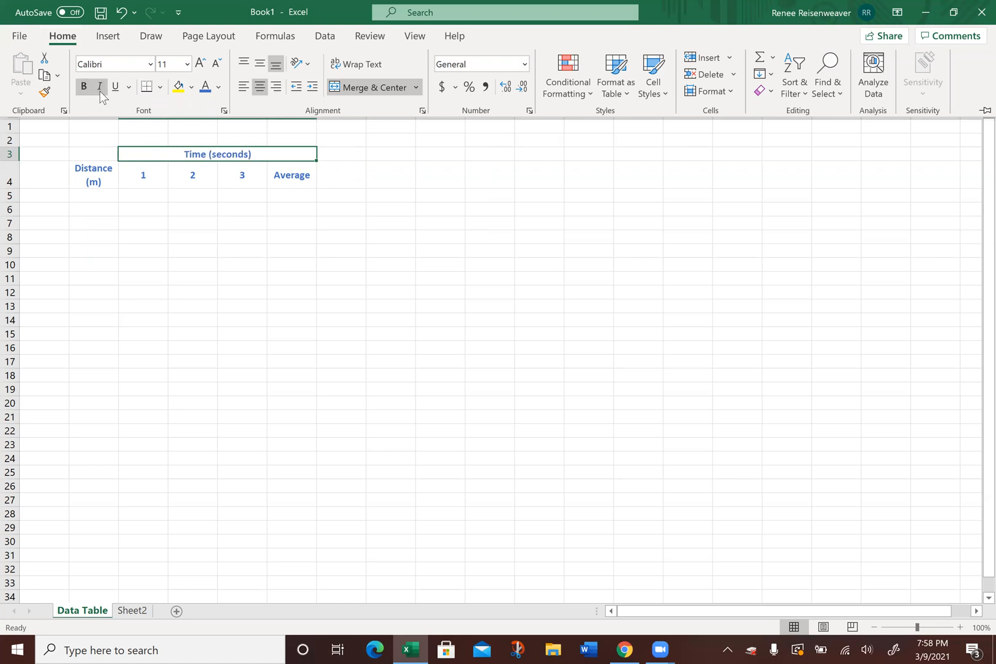
left_click(195, 250)
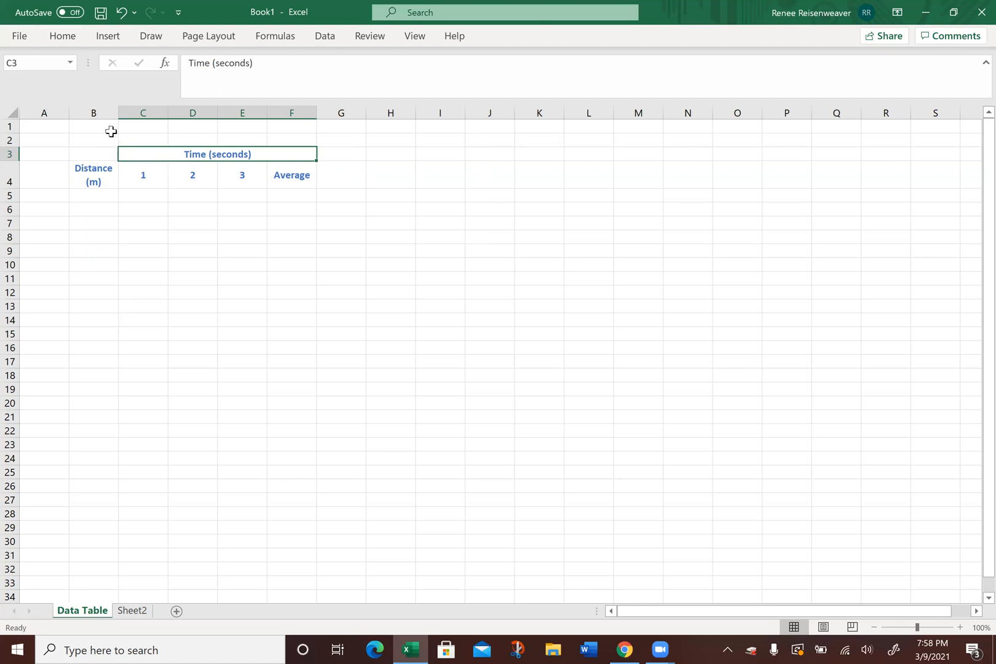
Step: Merge and center cells B1 to F1 and enter the table title "The speed of a Toy Car" there
left_click_drag(96, 125, 293, 125)
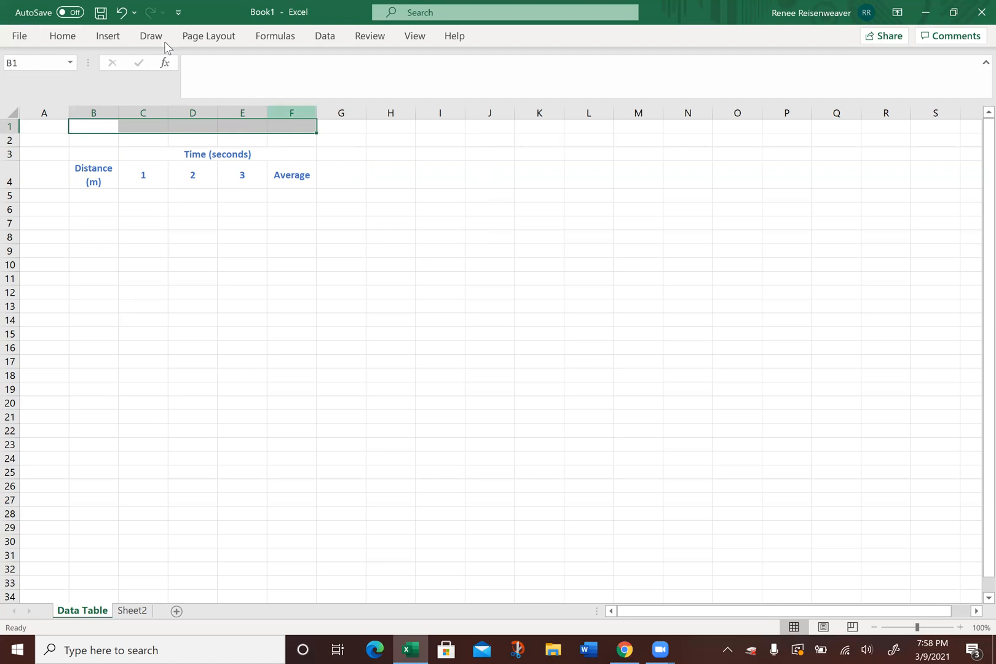
left_click(64, 37)
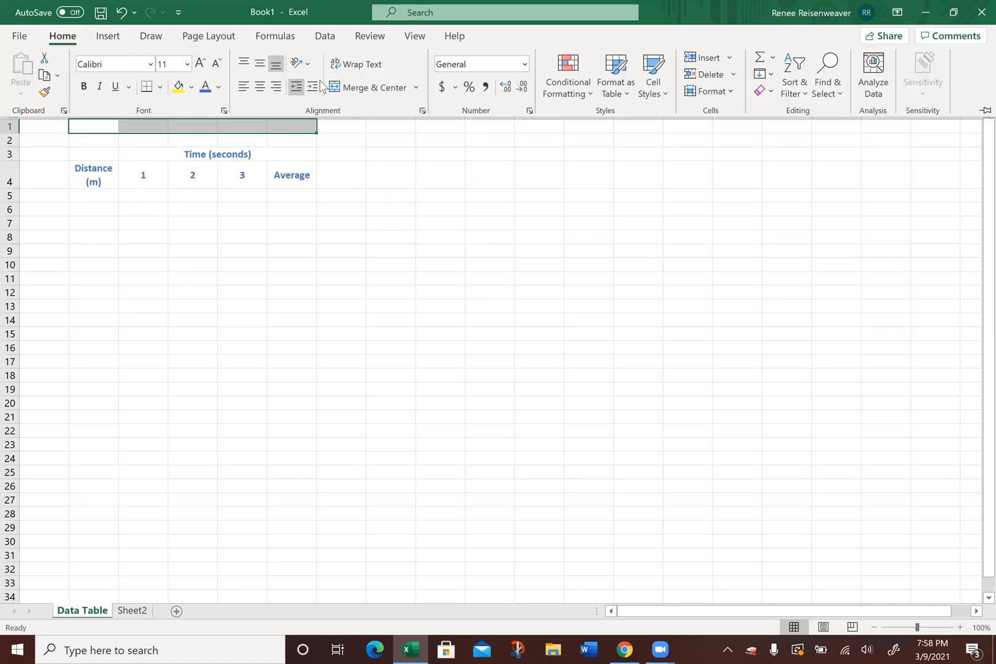
left_click(360, 90)
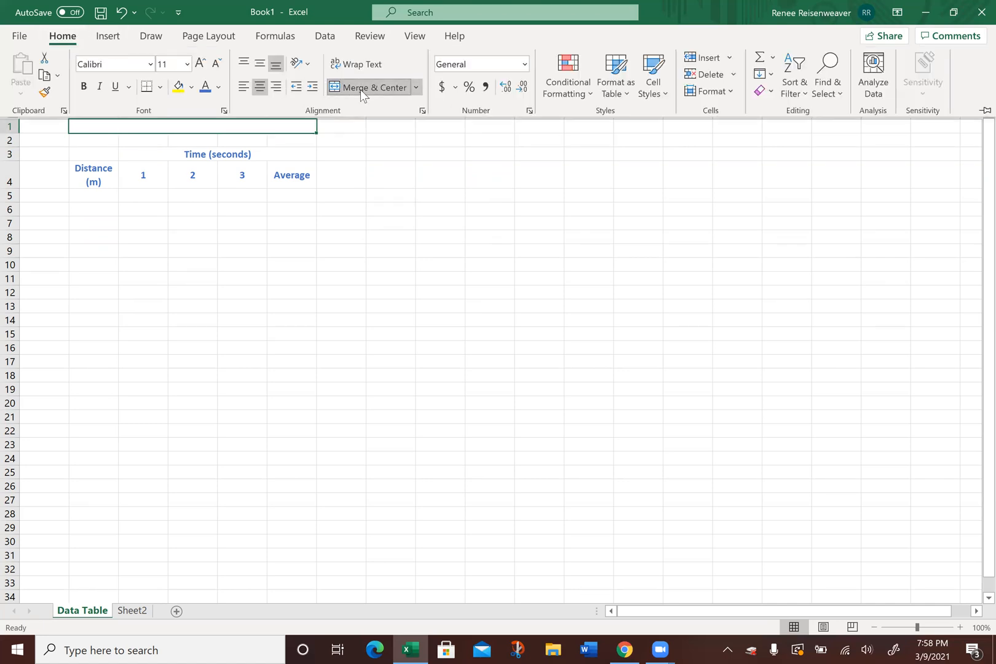
left_click(266, 125)
type("The")
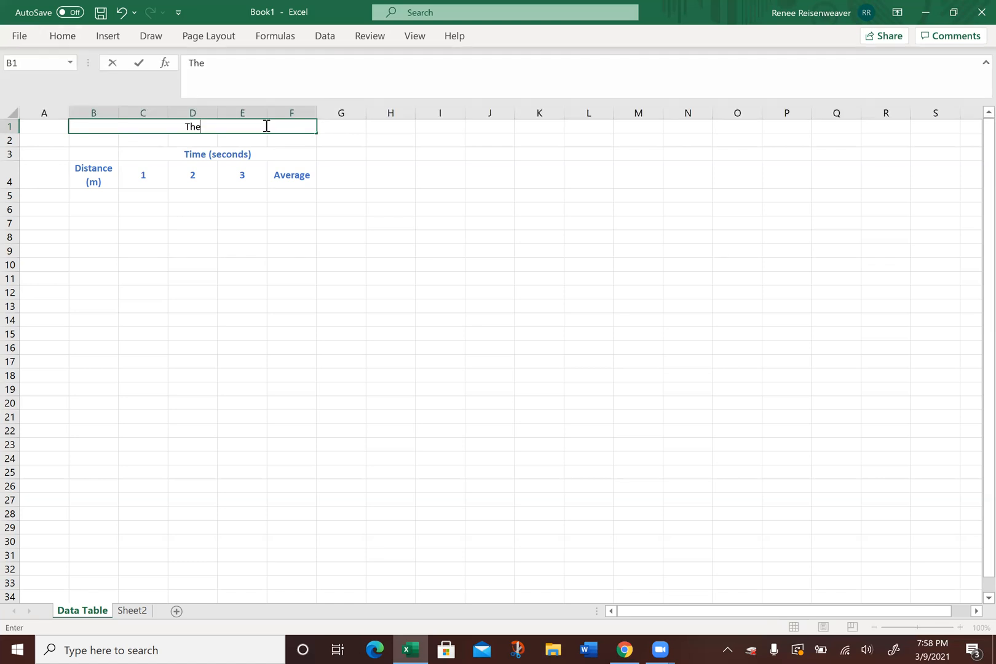
type(" speed of a Toy Car")
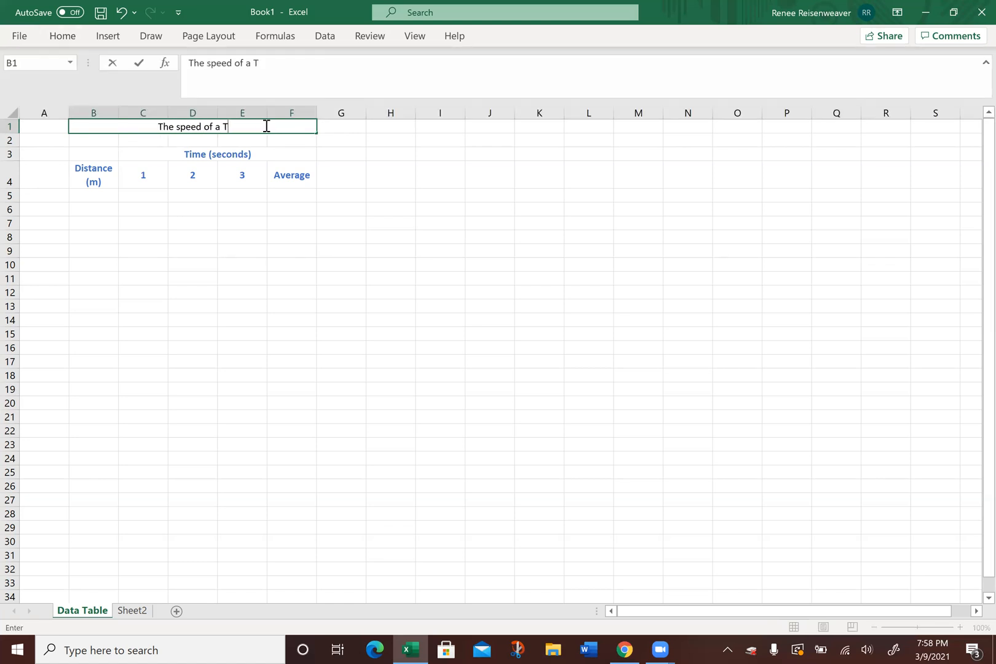
left_click(229, 214)
Step: Set the title "The speed of a Toy Car" to font size 18 and bold
left_click(180, 127)
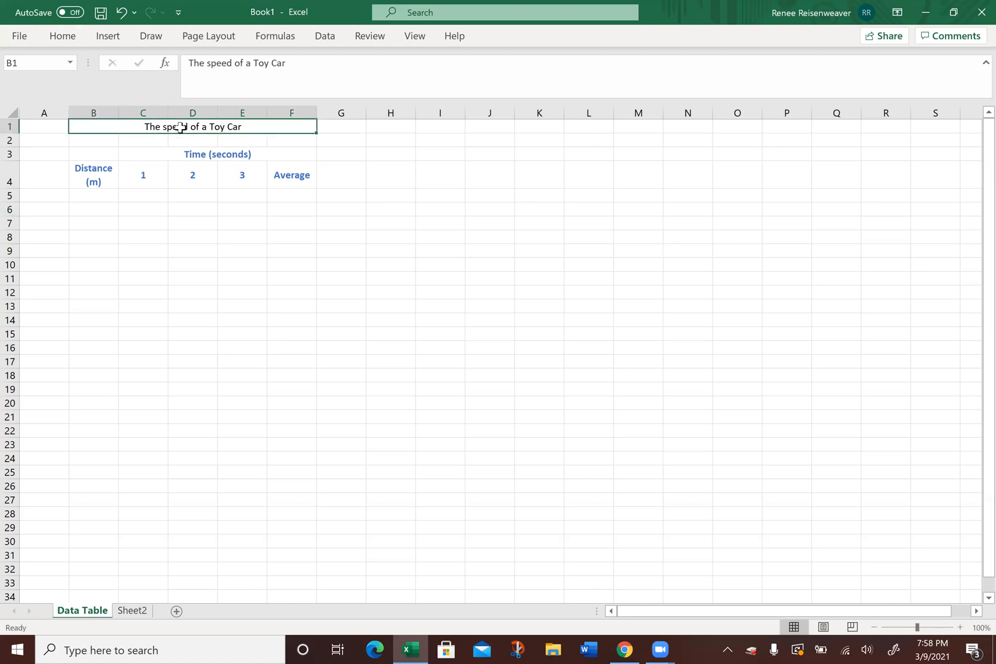
left_click(63, 37)
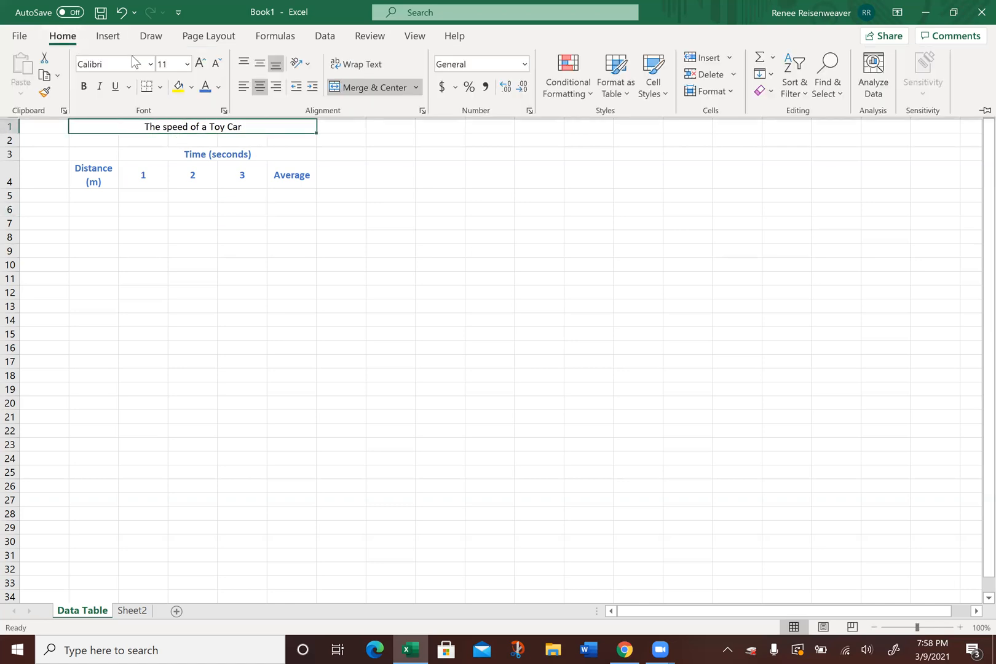
left_click(187, 63)
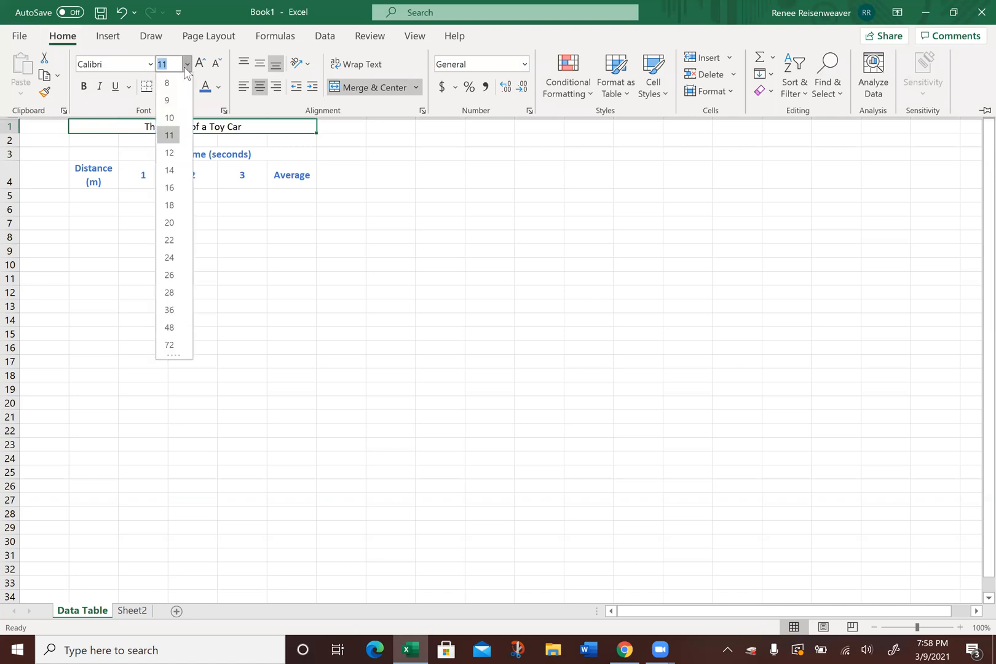
left_click(171, 200)
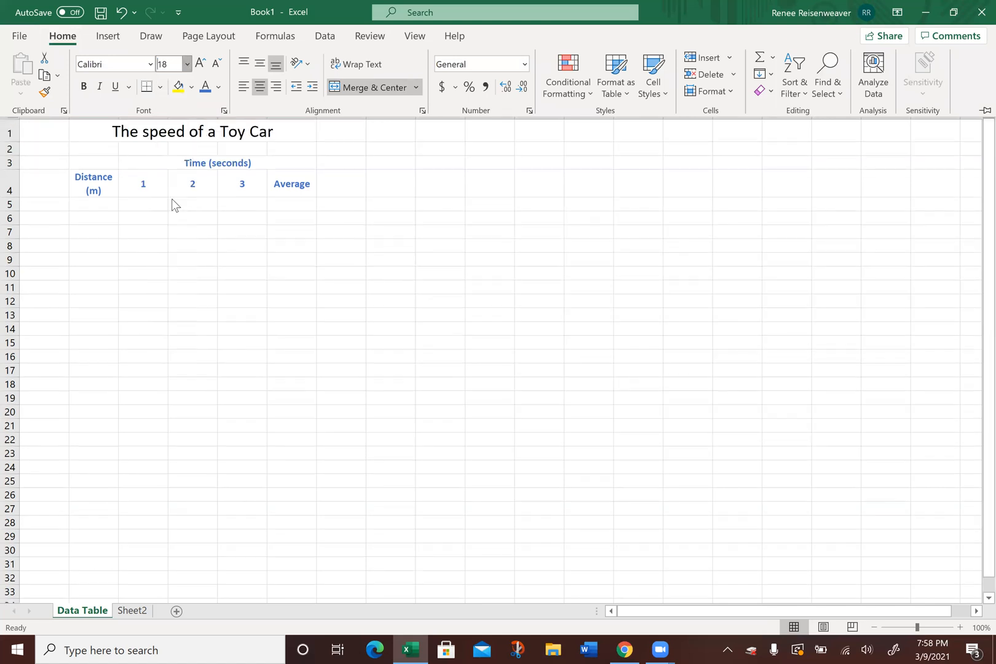
left_click(85, 87)
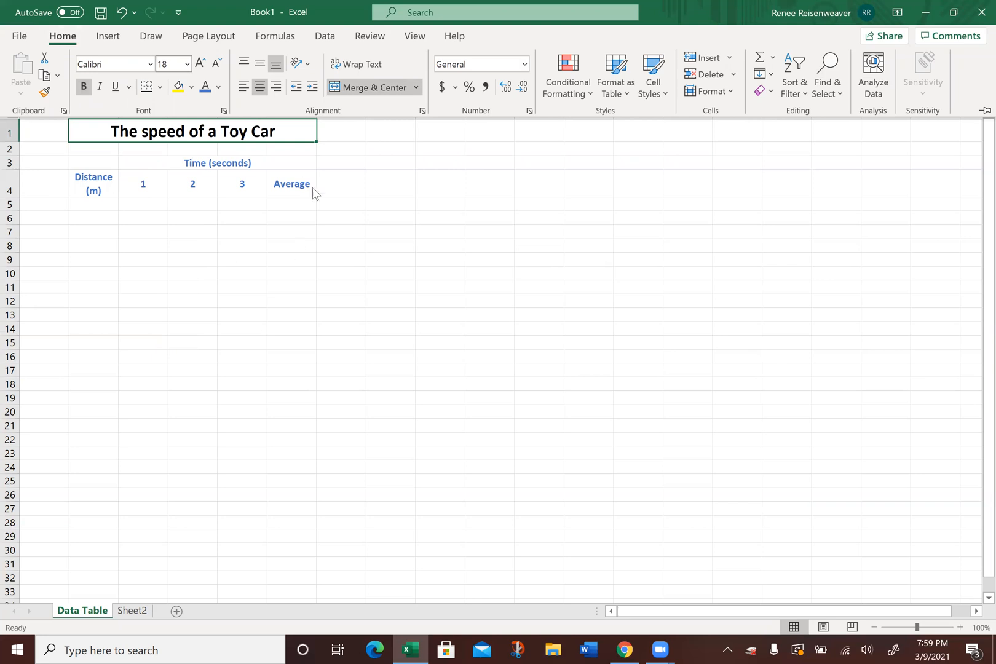
left_click(226, 240)
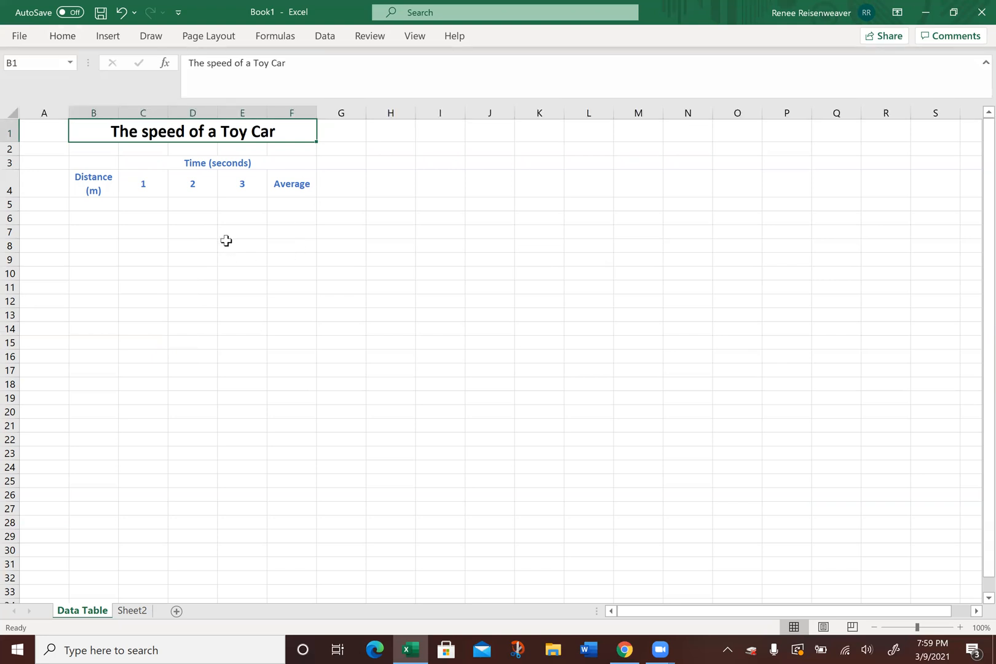
Step: Check the print preview of the Data Table sheet for how the table prints, and return to the worksheet
left_click(89, 219)
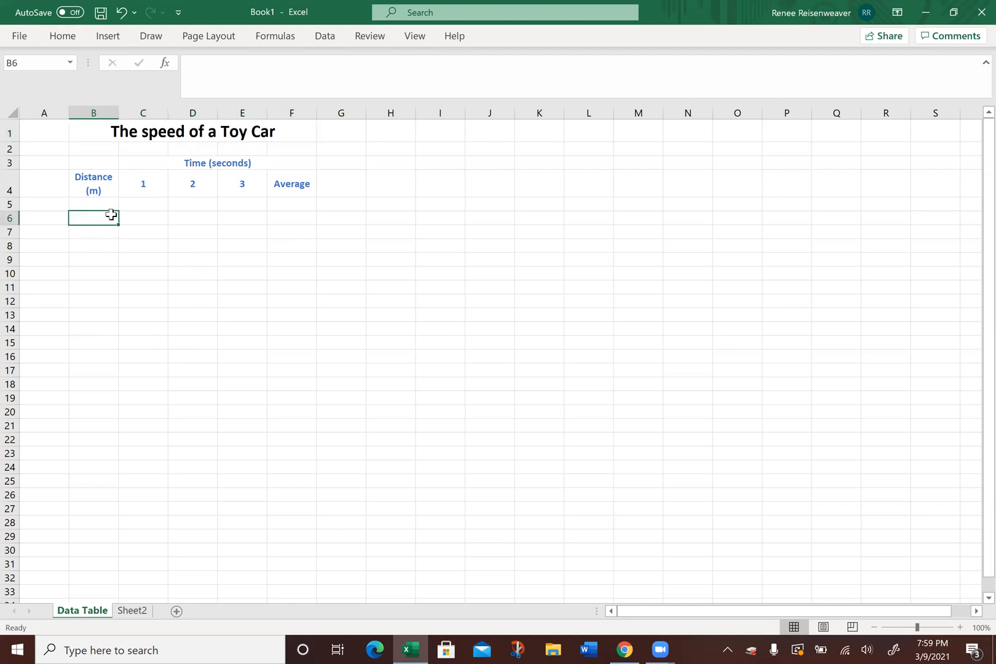
left_click(20, 36)
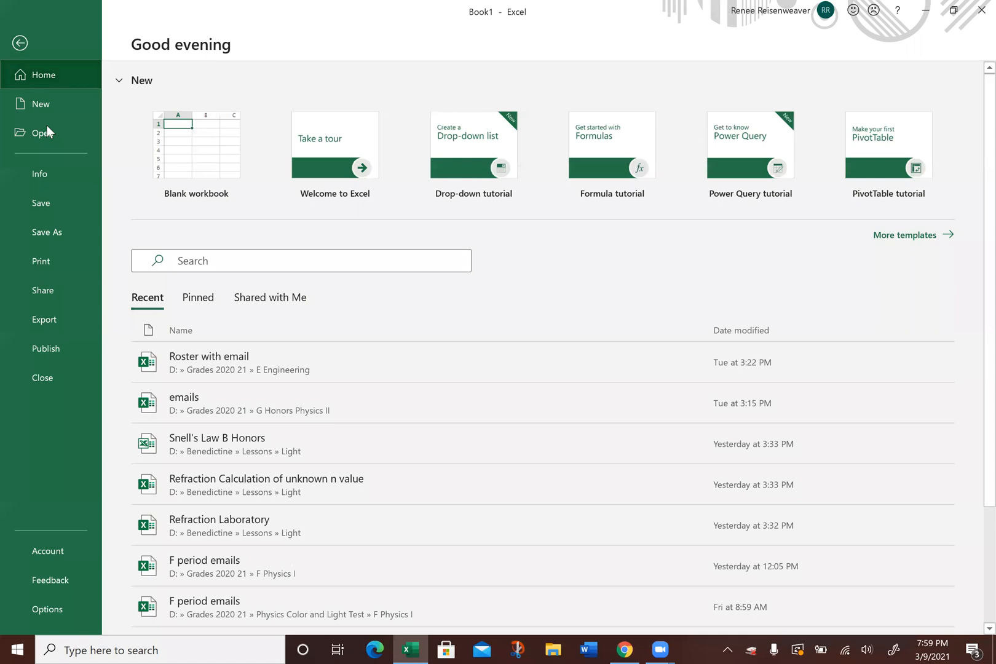
left_click(54, 259)
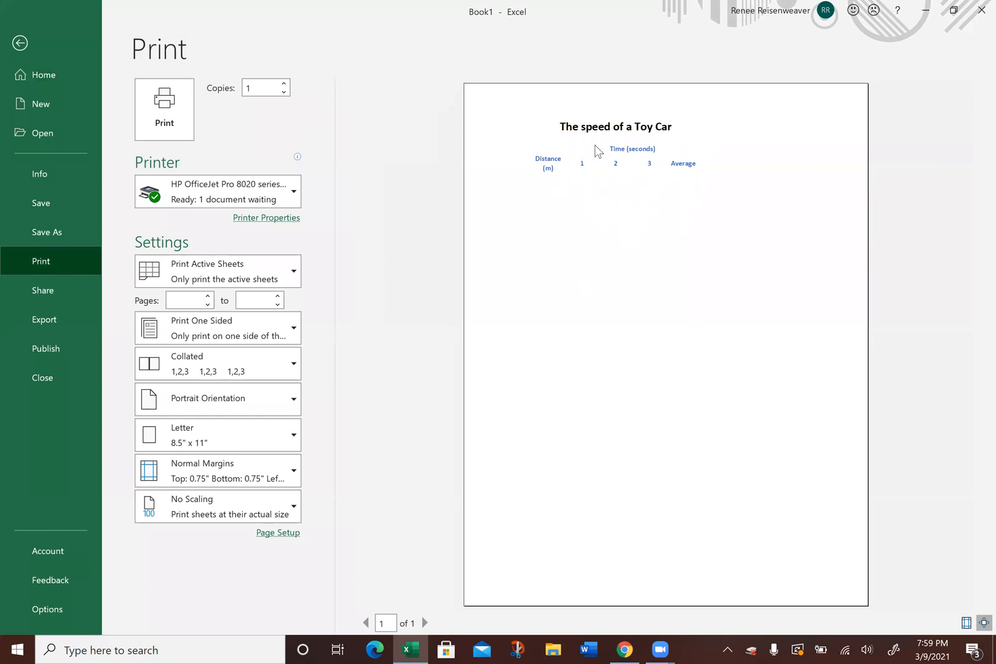
left_click(20, 43)
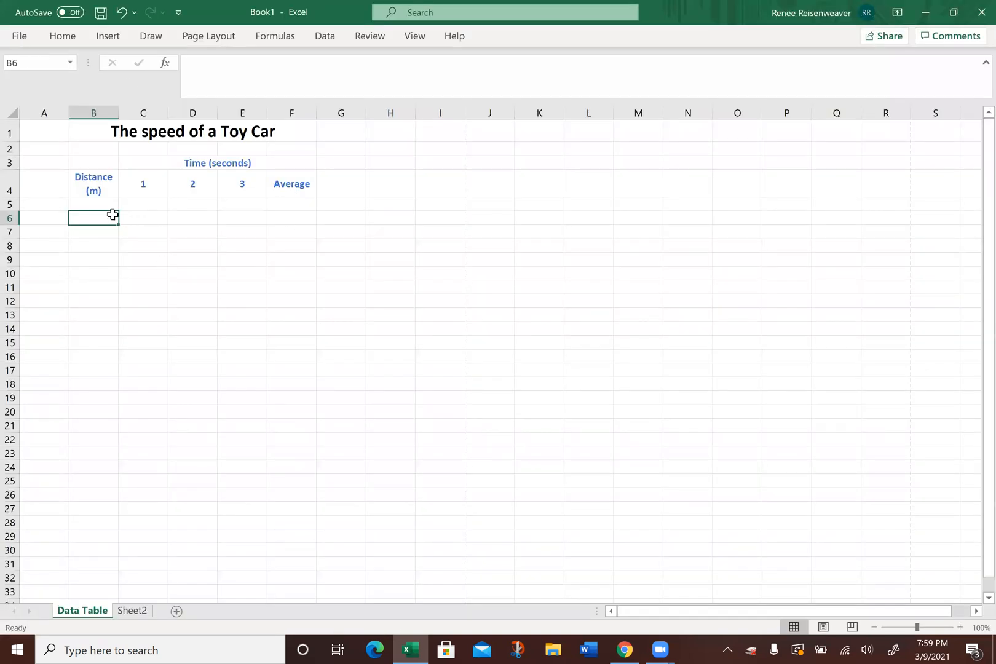
Step: Apply All Borders to the heading row cells B4 to F4
left_click_drag(102, 181, 297, 176)
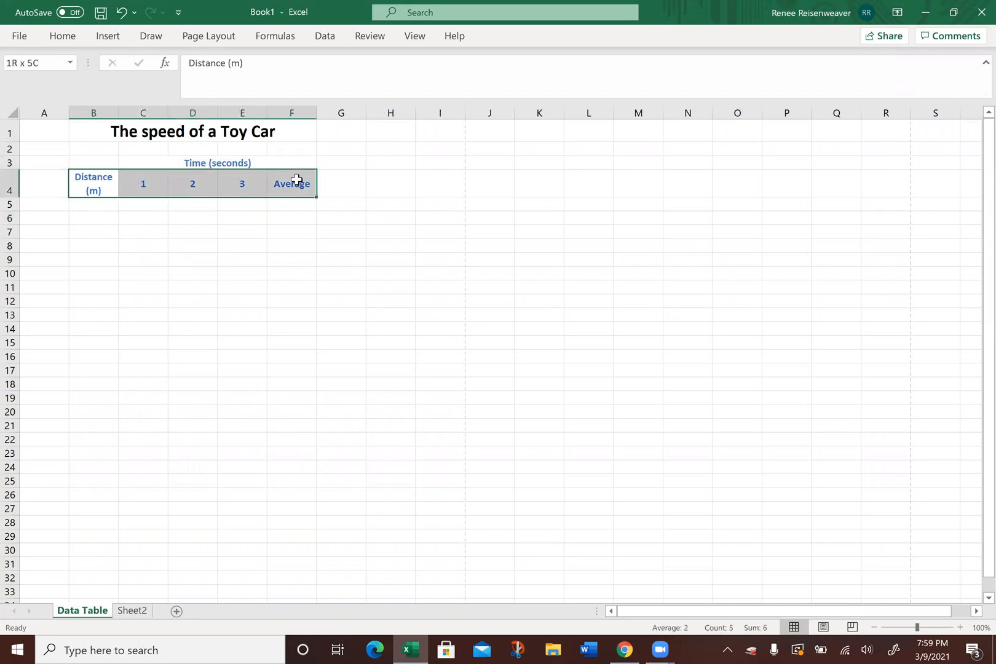
left_click(69, 37)
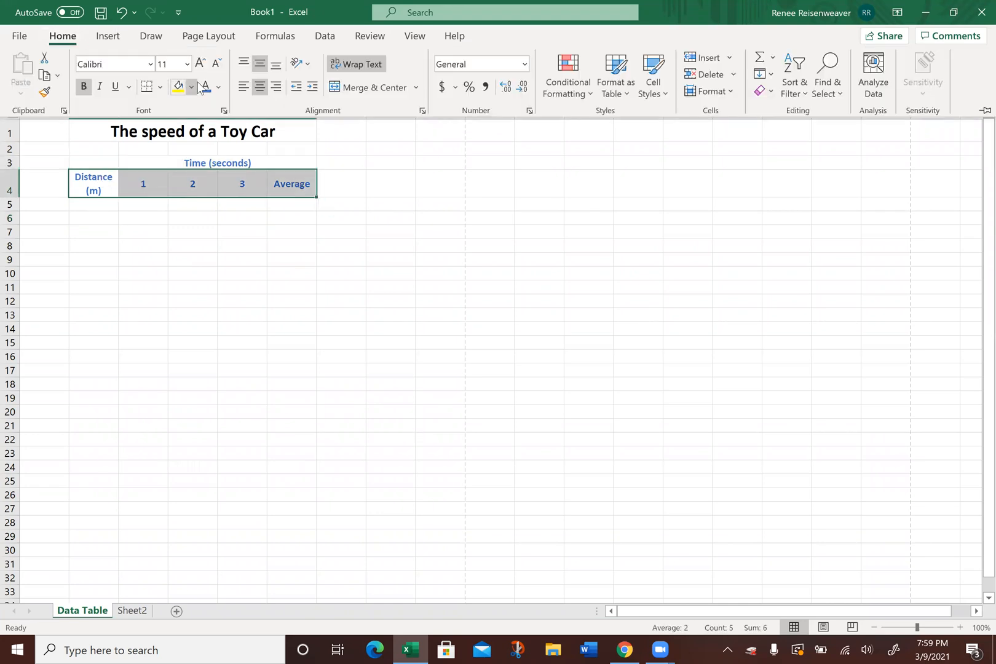
left_click(161, 88)
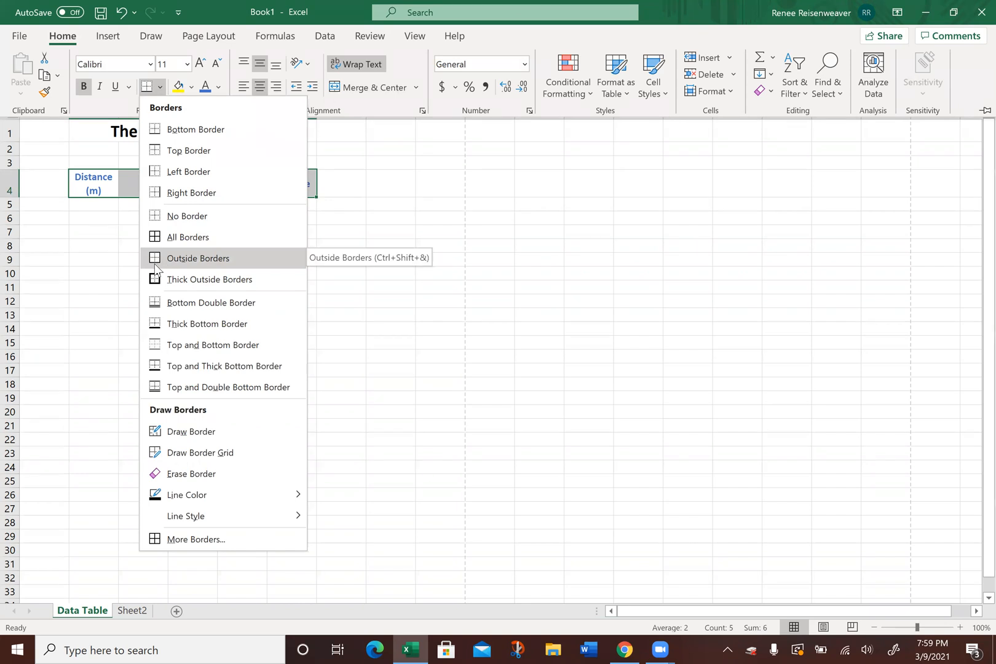
left_click(176, 238)
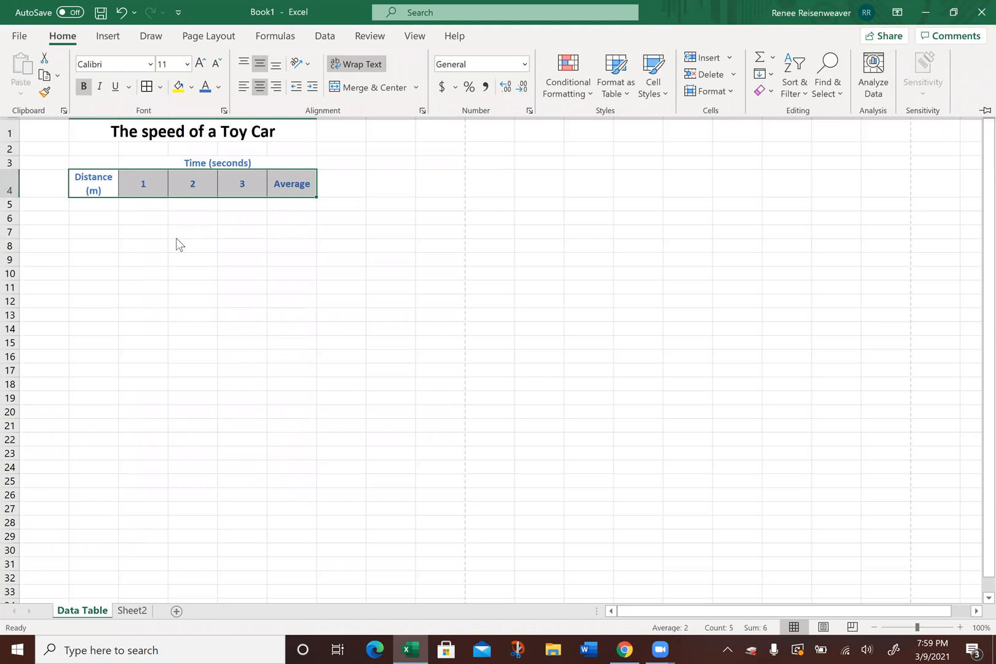
left_click(160, 86)
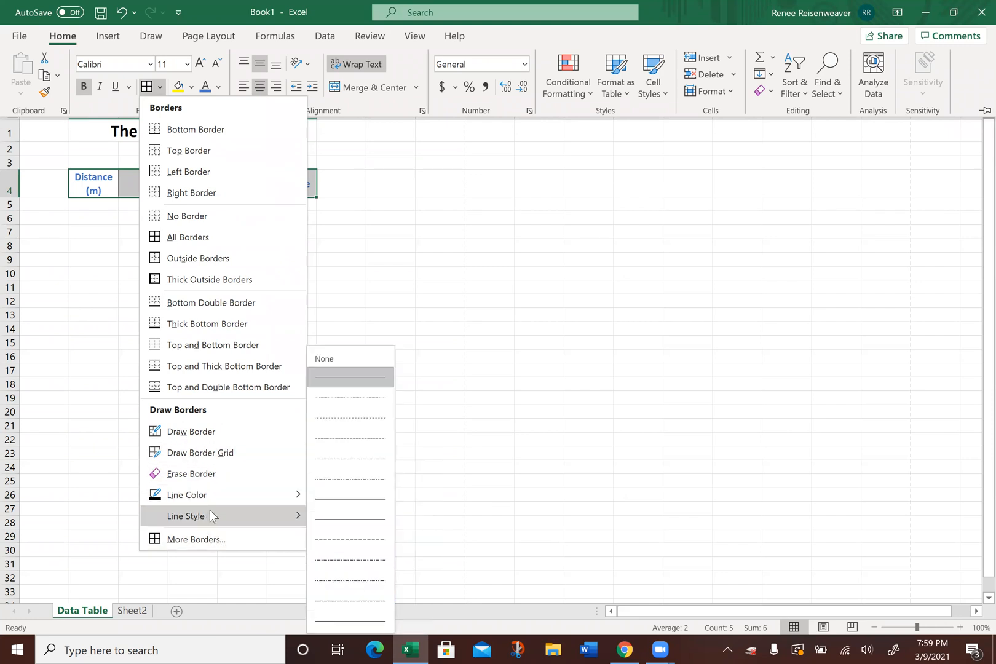
mouse_move(208, 500)
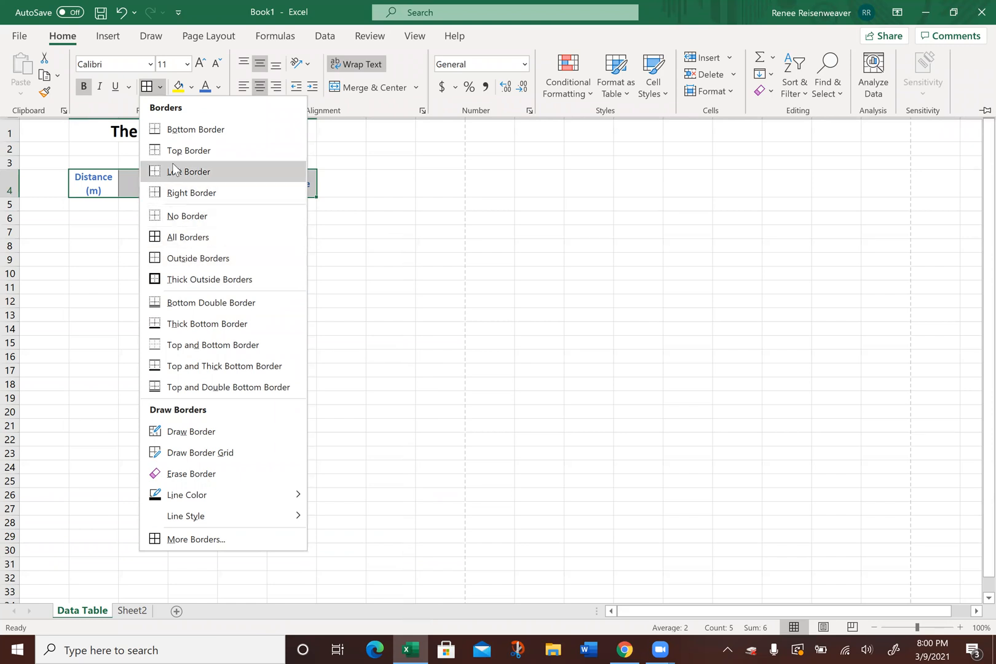
left_click(348, 245)
key("ctrl+F1")
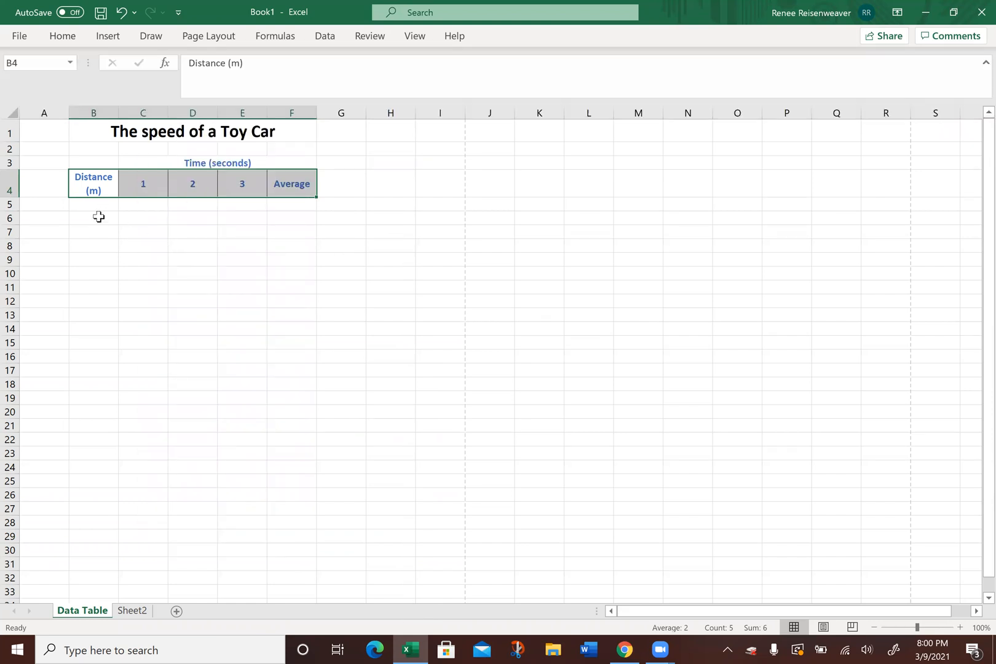
Step: Apply All Borders to the empty data cells B6 to F14 below the heading row
left_click_drag(98, 217, 297, 331)
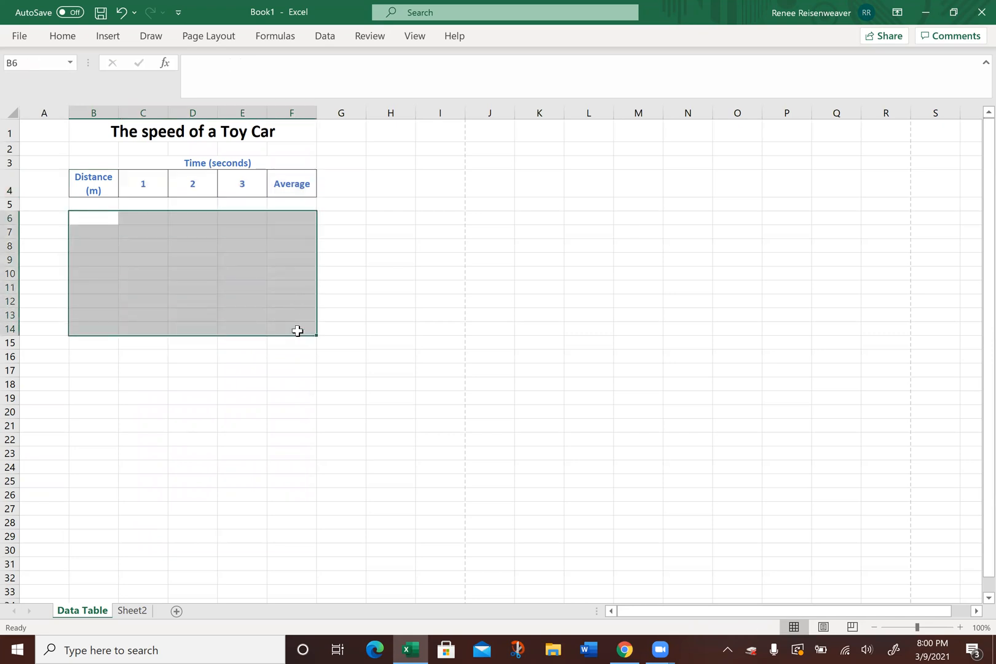
left_click(62, 37)
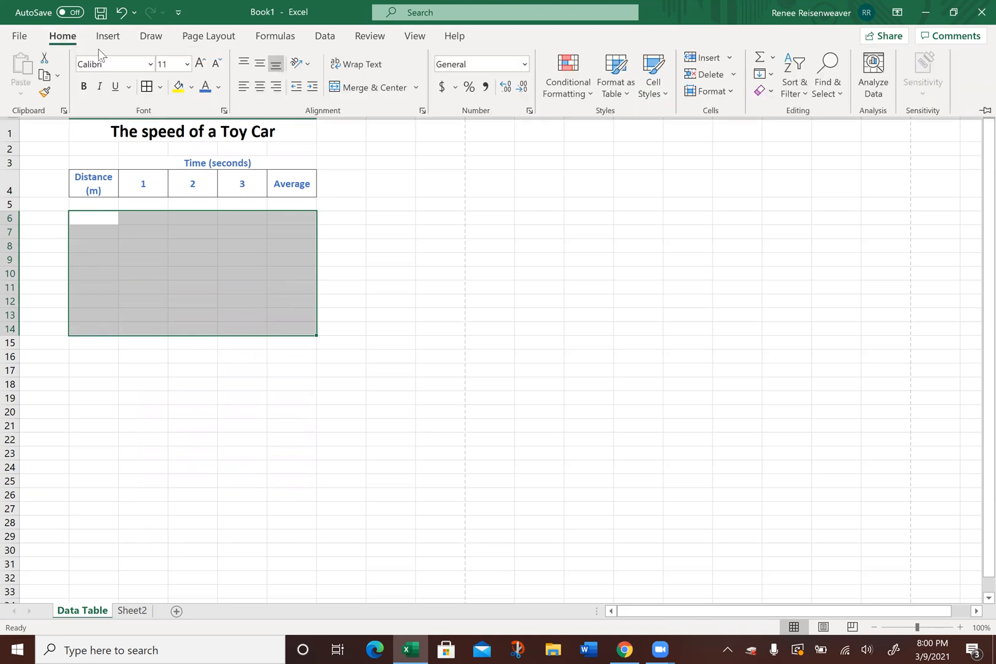
left_click(161, 88)
left_click(175, 238)
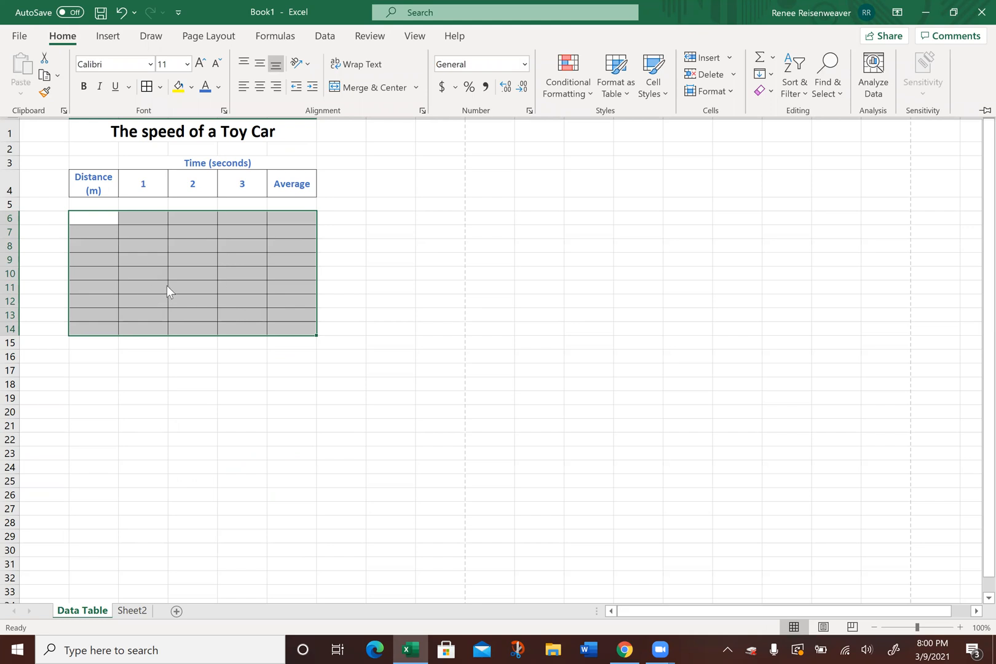
Step: Check the print preview of the bordered table and return to the worksheet
left_click(19, 37)
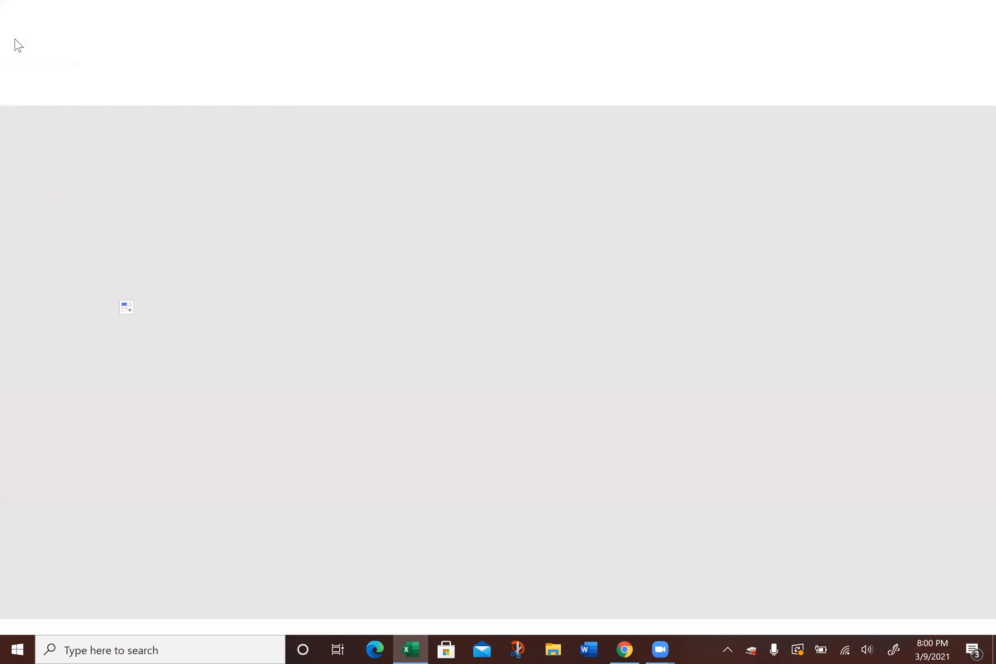
left_click(53, 267)
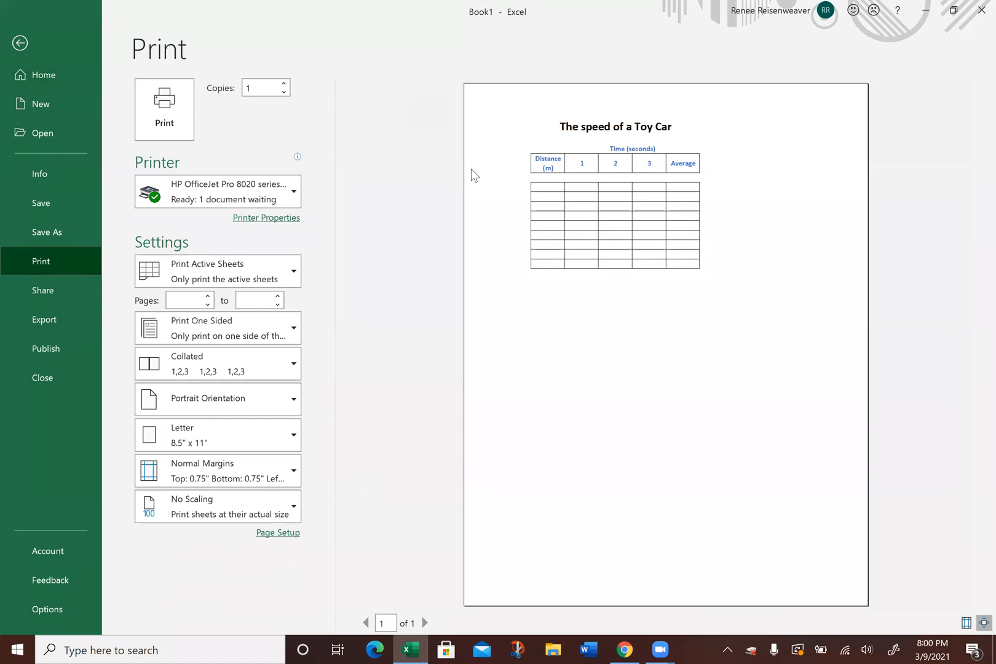
left_click(20, 43)
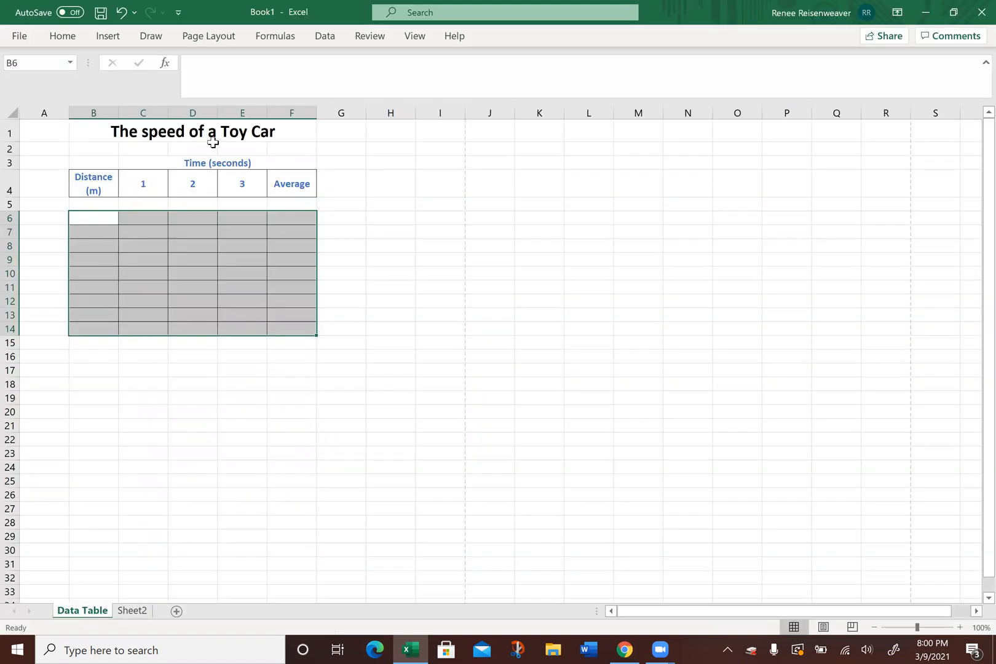
Step: Make row 3 taller and vertically center the "Time (seconds)" heading with Middle Align
left_click(219, 163)
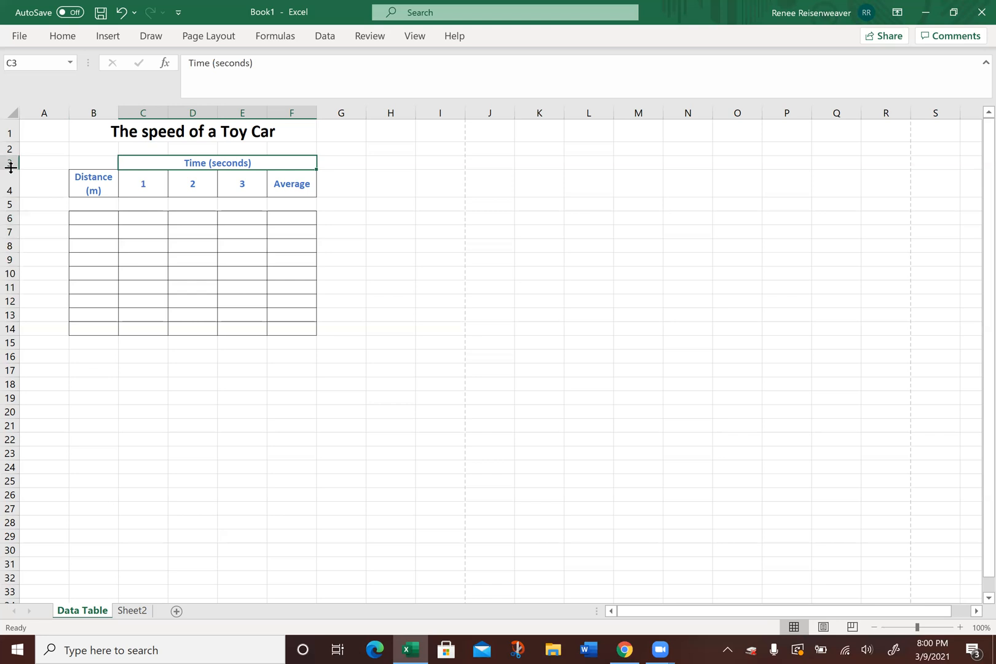
left_click_drag(11, 168, 18, 168)
left_click_drag(10, 168, 10, 191)
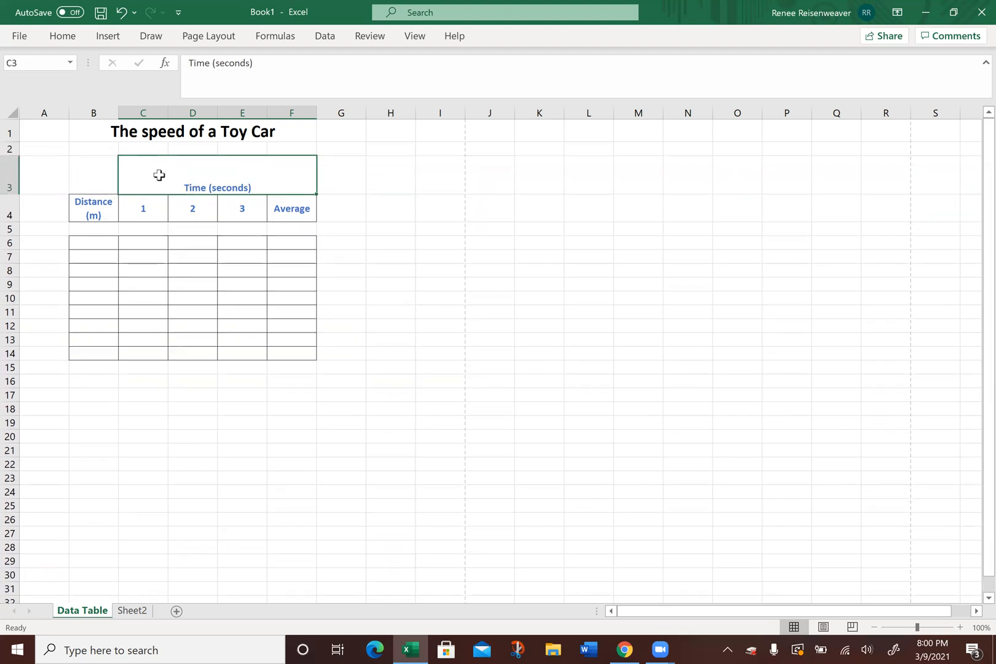
left_click(64, 36)
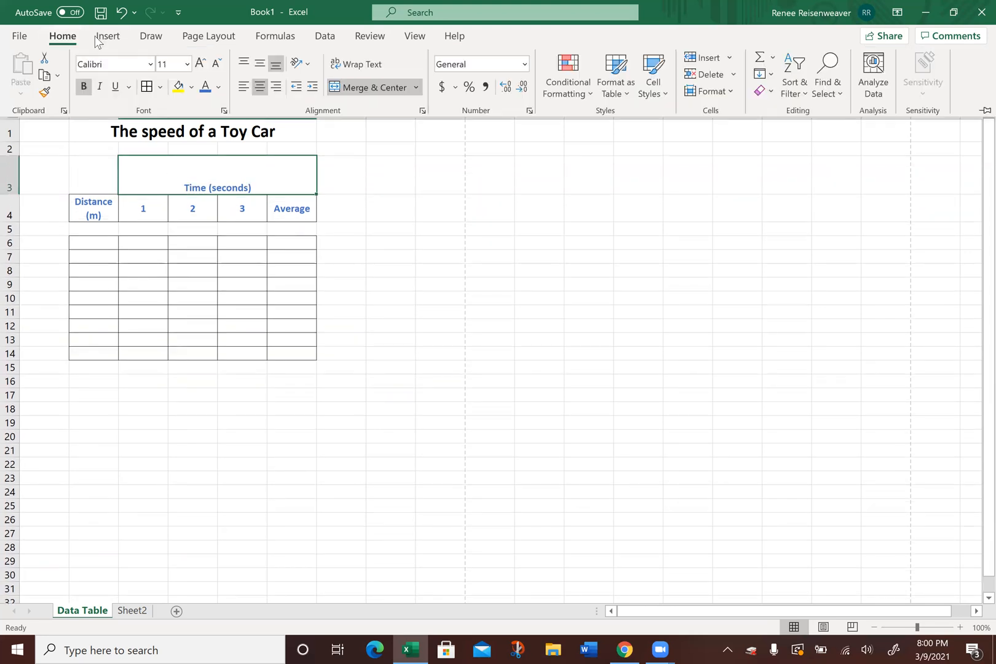
left_click(259, 62)
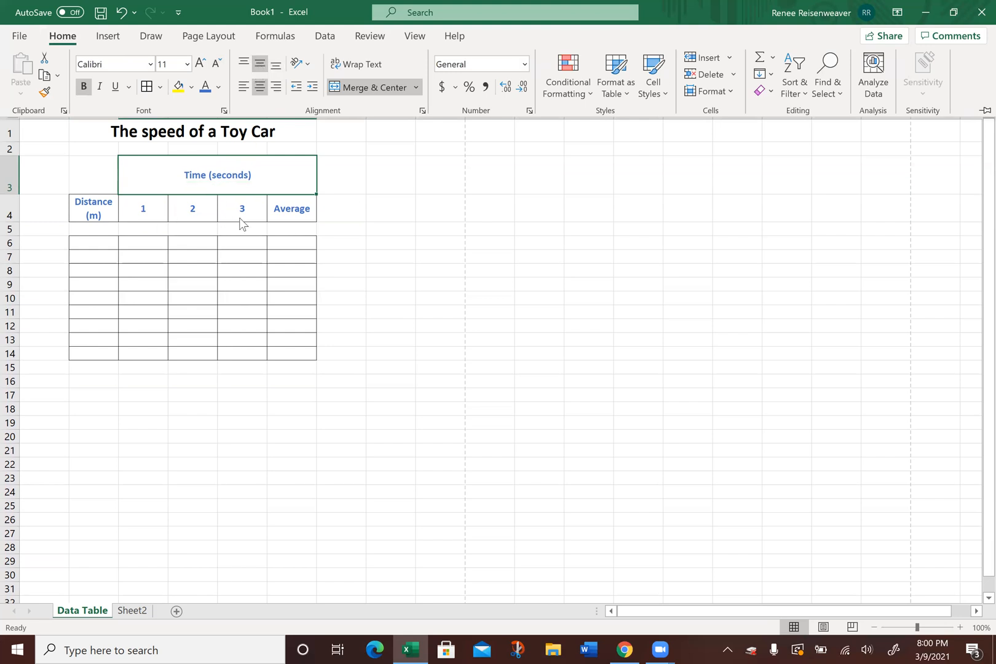
left_click(268, 219)
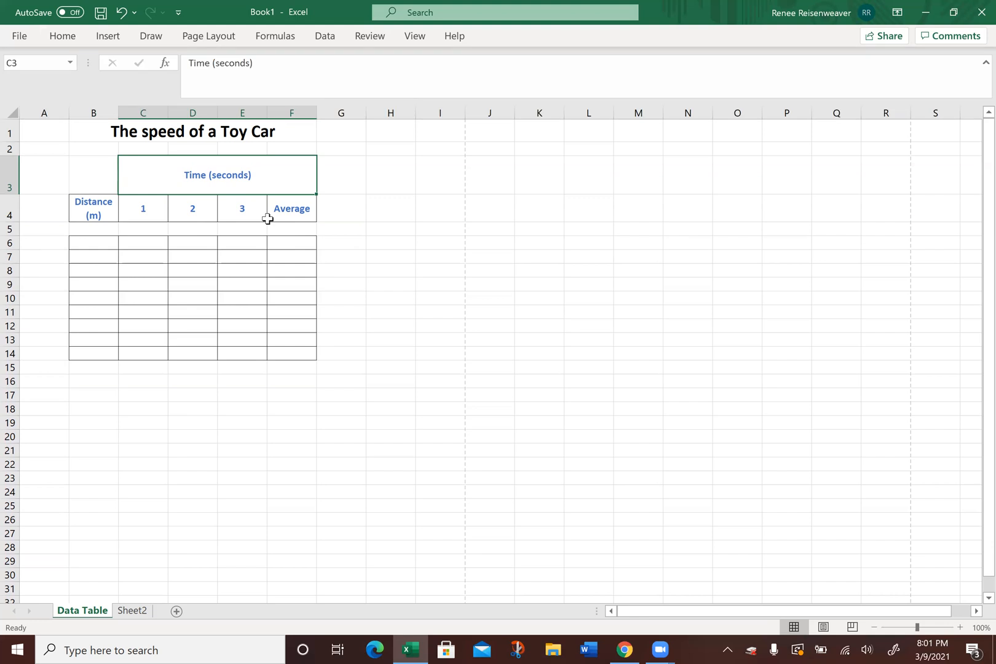
left_click(252, 313)
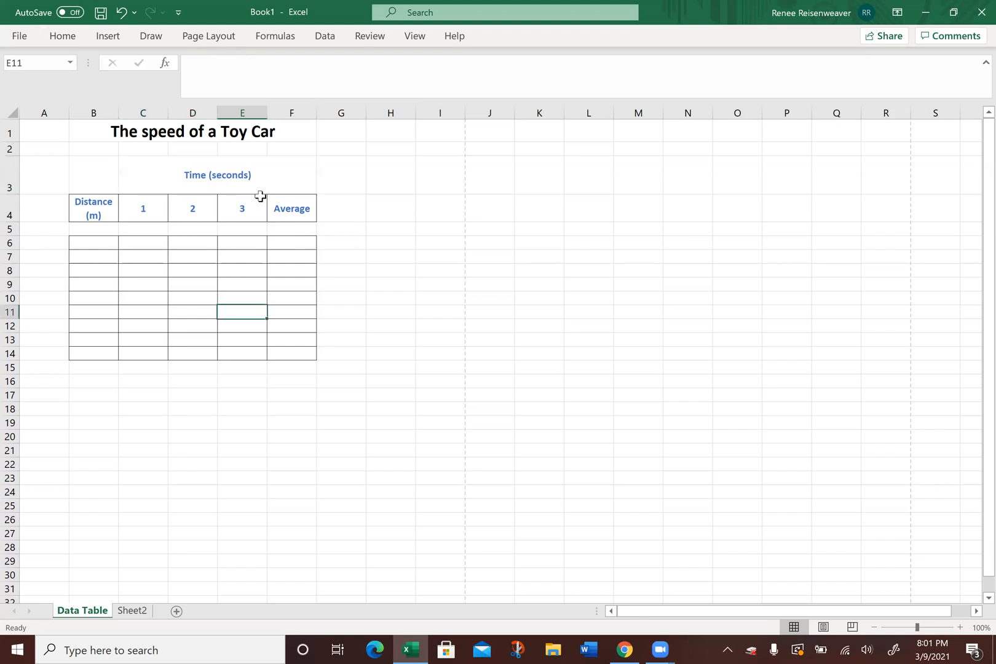
Step: Remove all borders from the heading row cells B4 to F4 with No Border
left_click(148, 176)
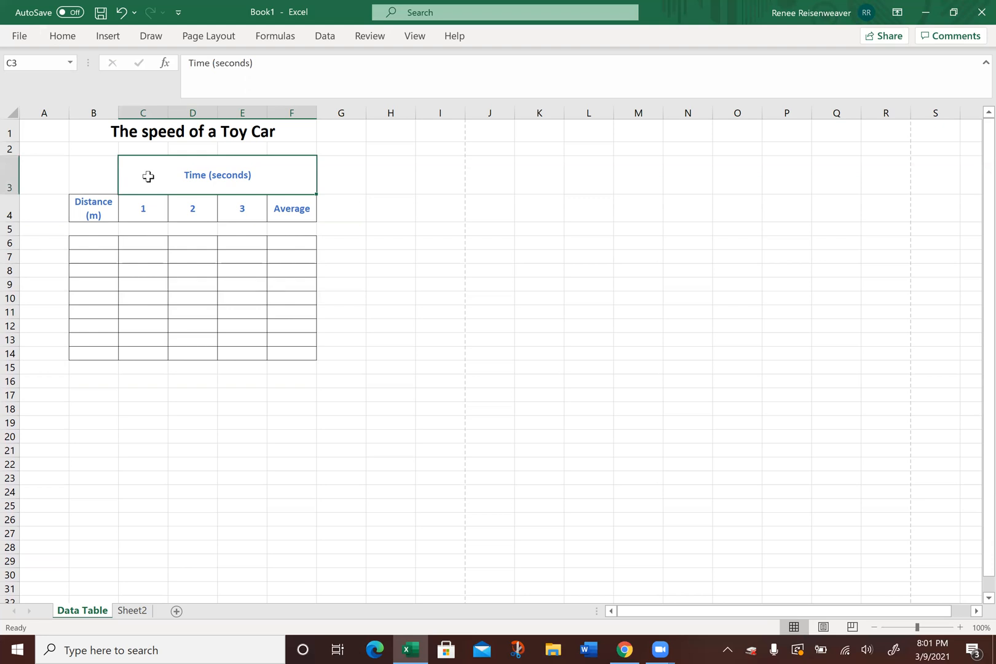
left_click(164, 244)
left_click_drag(110, 203, 289, 203)
left_click(72, 37)
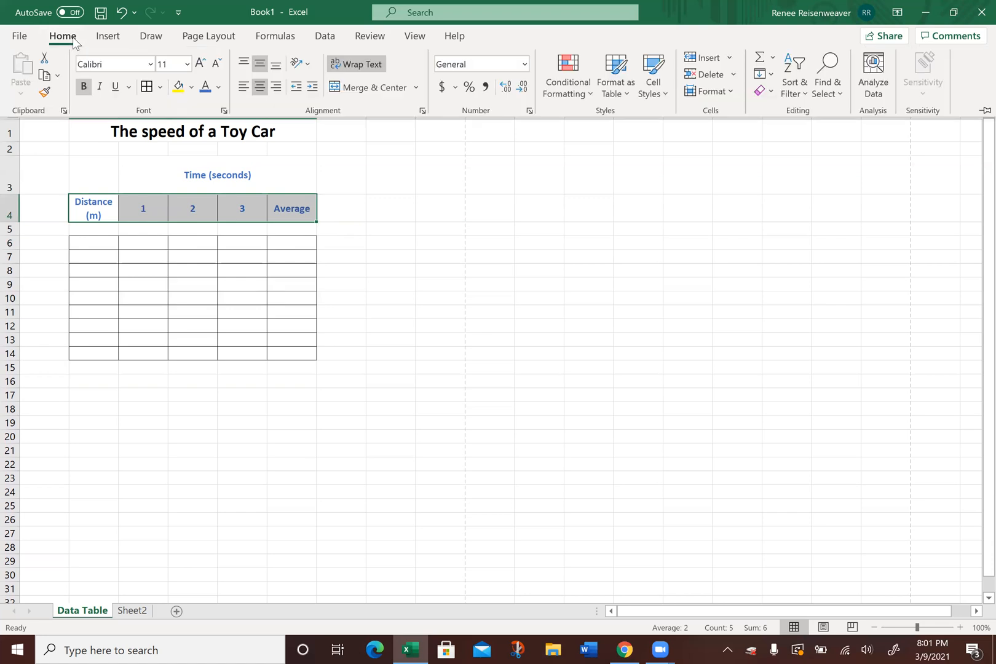
left_click(157, 90)
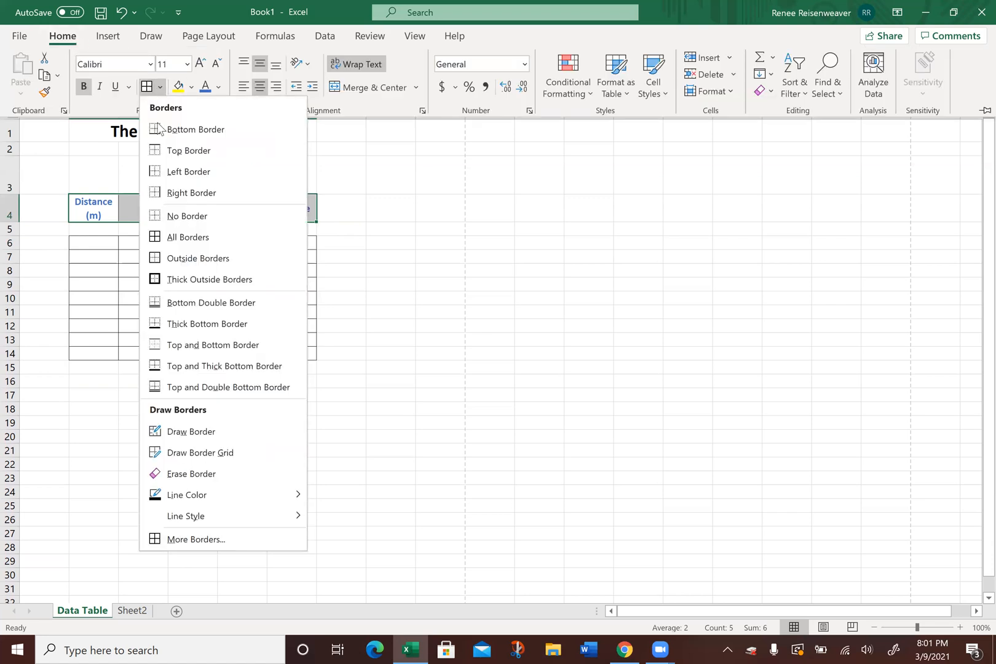
left_click(166, 229)
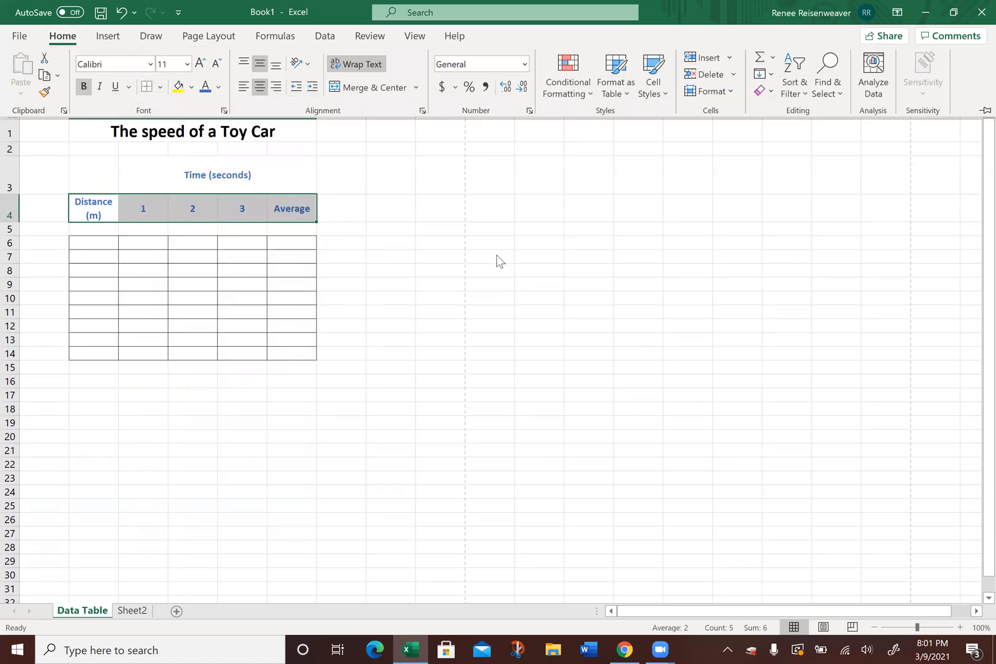
left_click(422, 259)
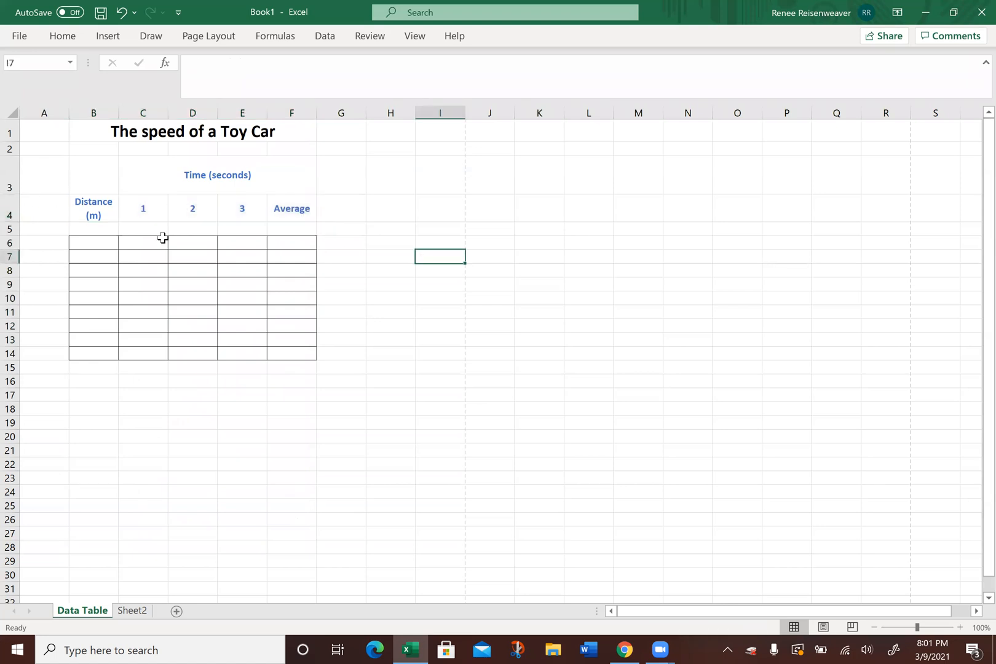
Step: Set the row height of data rows 6 to 14 to 20
left_click_drag(101, 239, 92, 350)
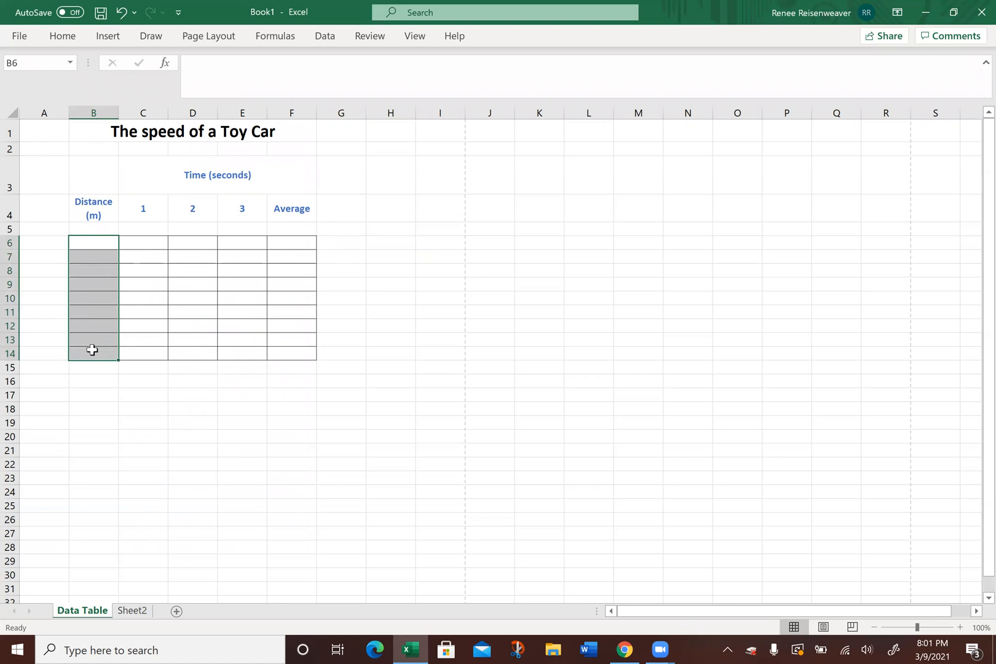
left_click(65, 37)
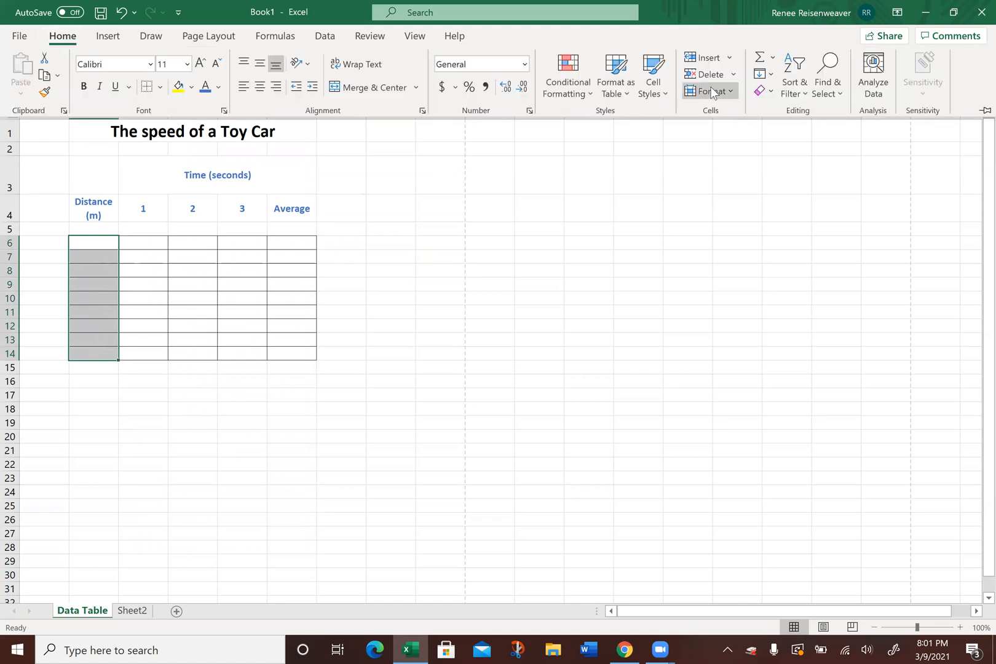
left_click(732, 95)
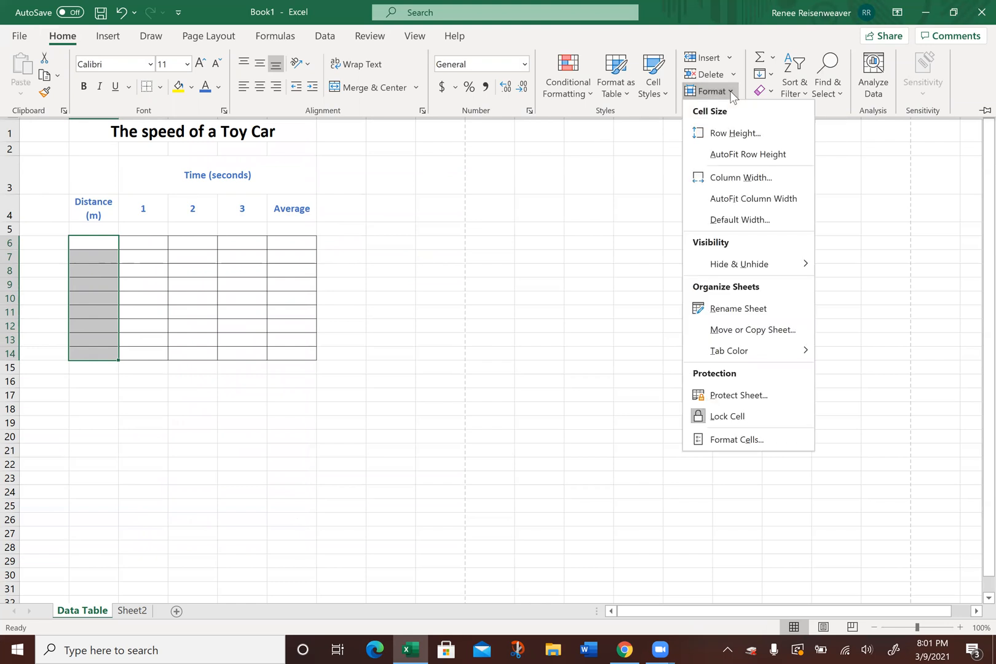
left_click(736, 133)
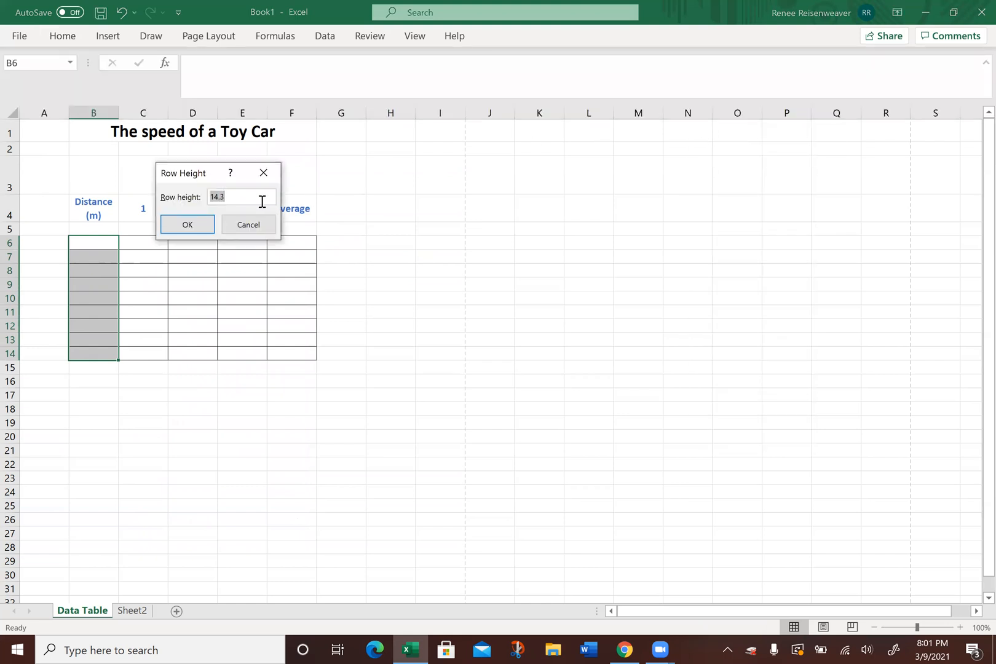
type("20")
left_click(198, 226)
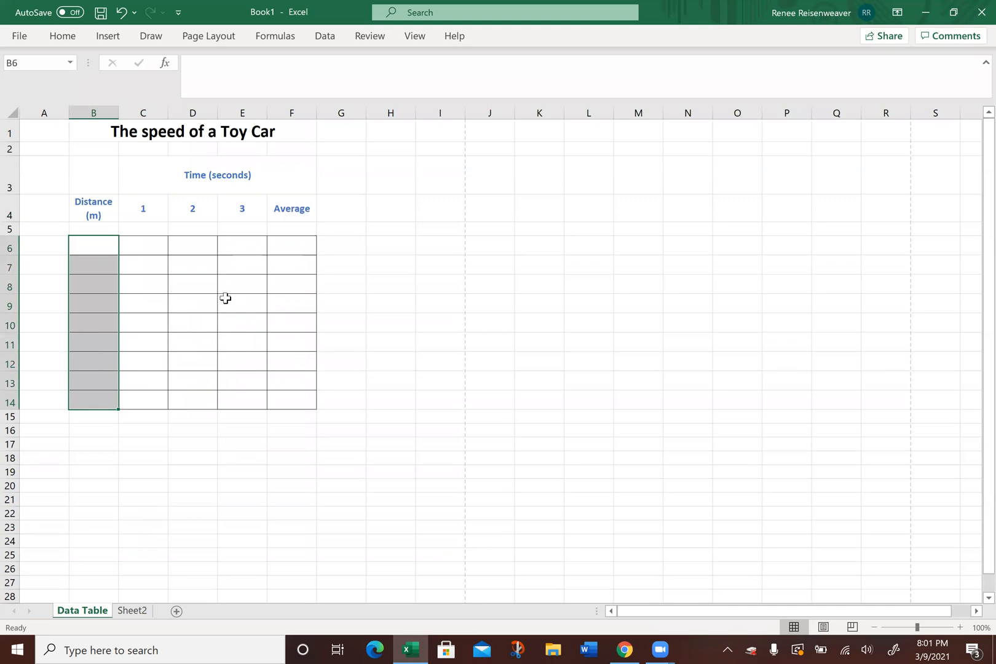
left_click(199, 326)
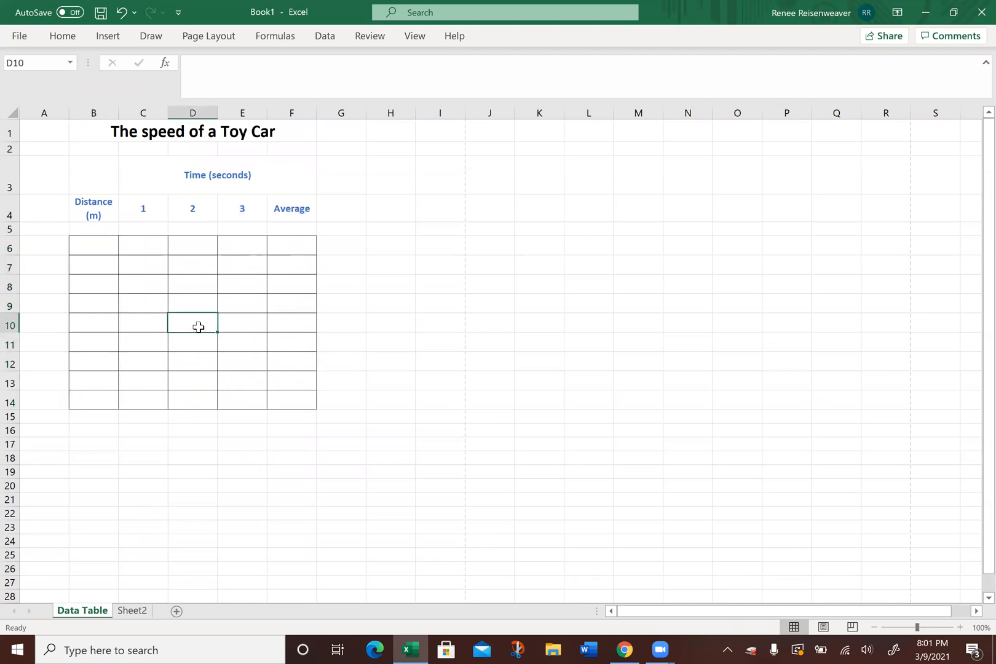
Step: Enter the distances 1 through 9 down the Distance (m) column in cells B6 to B14
left_click(93, 246)
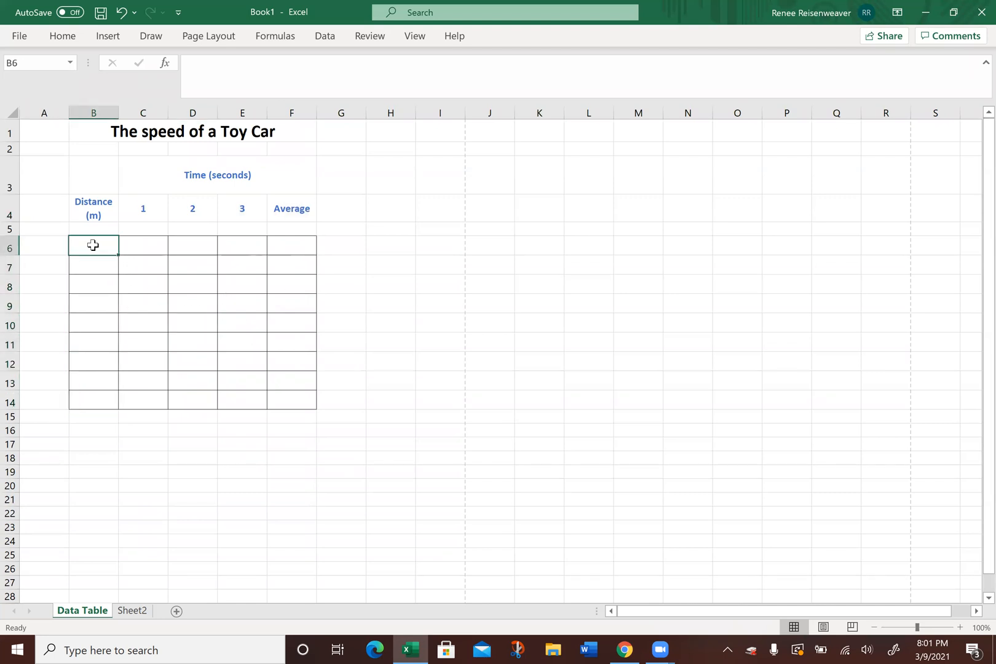
type("1")
key("Return")
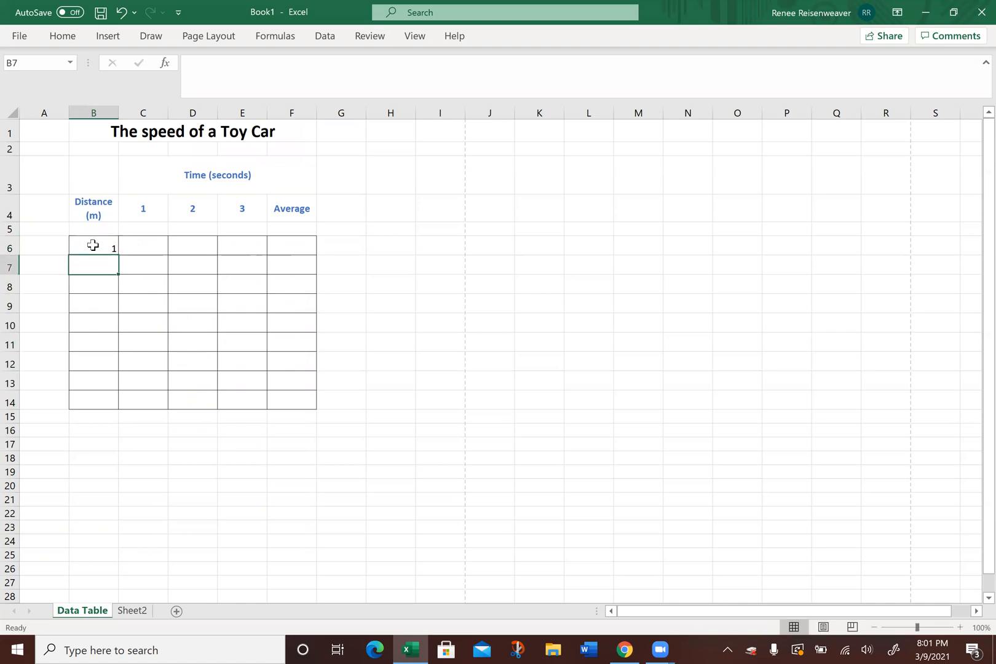
type("2")
key("Return")
type("3")
key("Return")
type("4")
key("Return")
type("5")
key("Return")
type("6")
key("Return")
type("7")
key("Return")
type("8")
key("Return")
type("9")
key("Return")
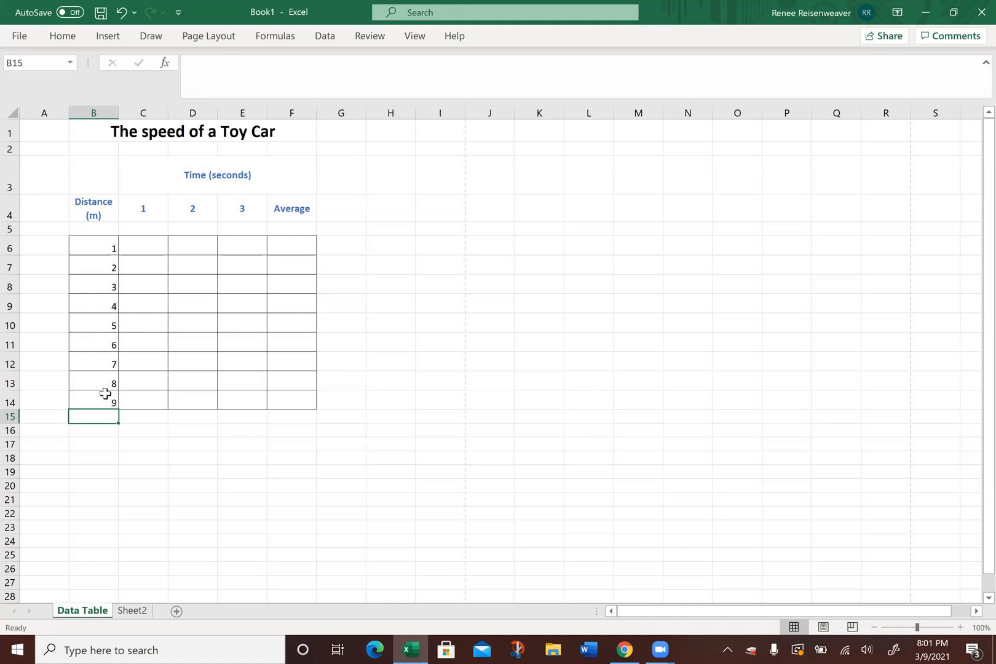
Step: Center the distance values in cells B6 to B14 horizontally
left_click_drag(93, 246, 103, 397)
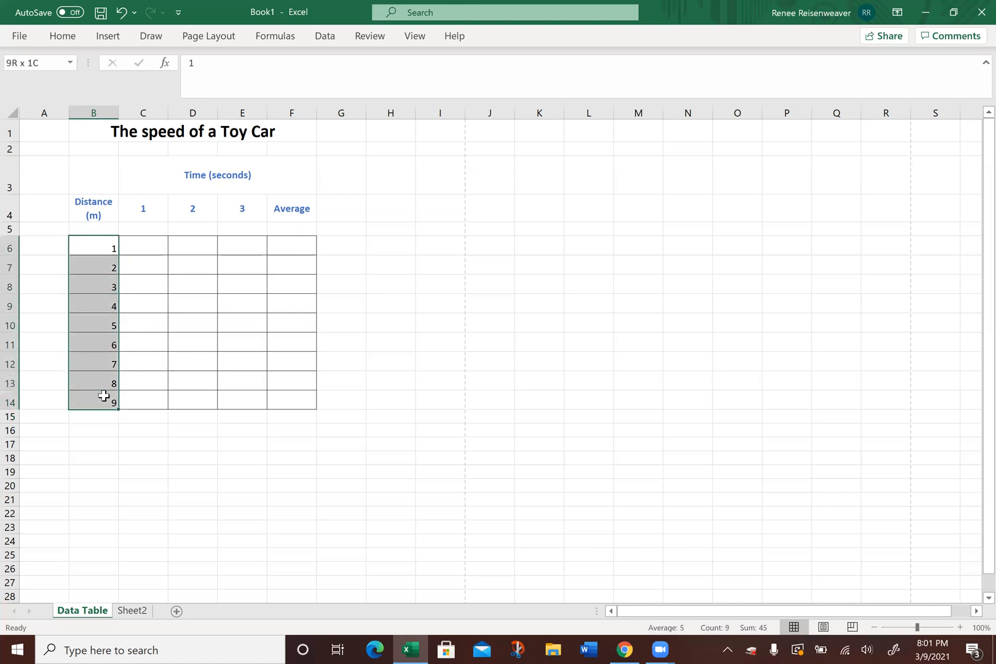
left_click(71, 37)
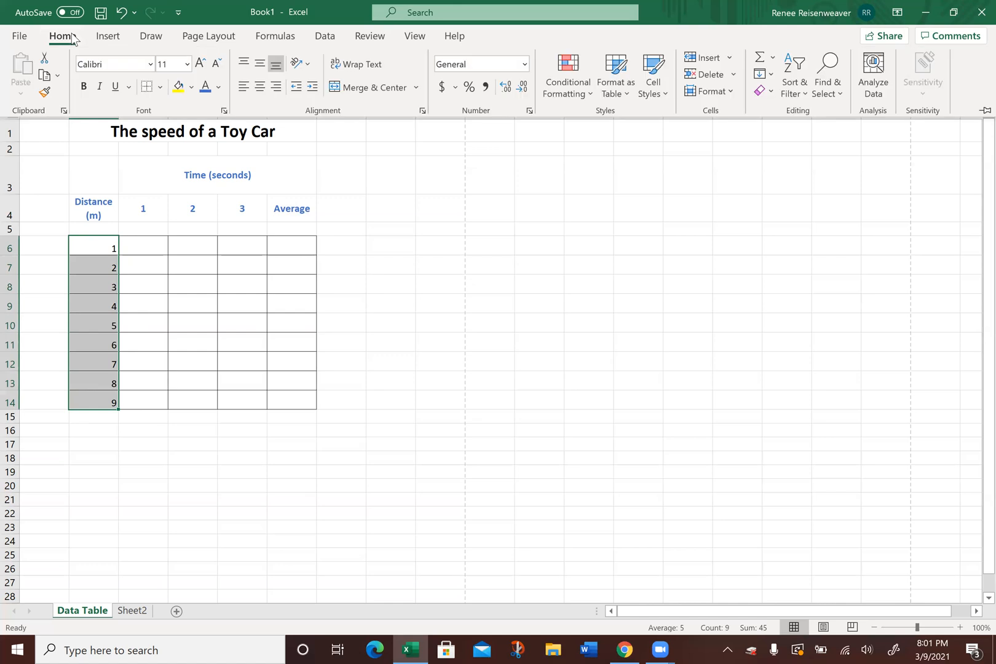
left_click(262, 91)
left_click(177, 364)
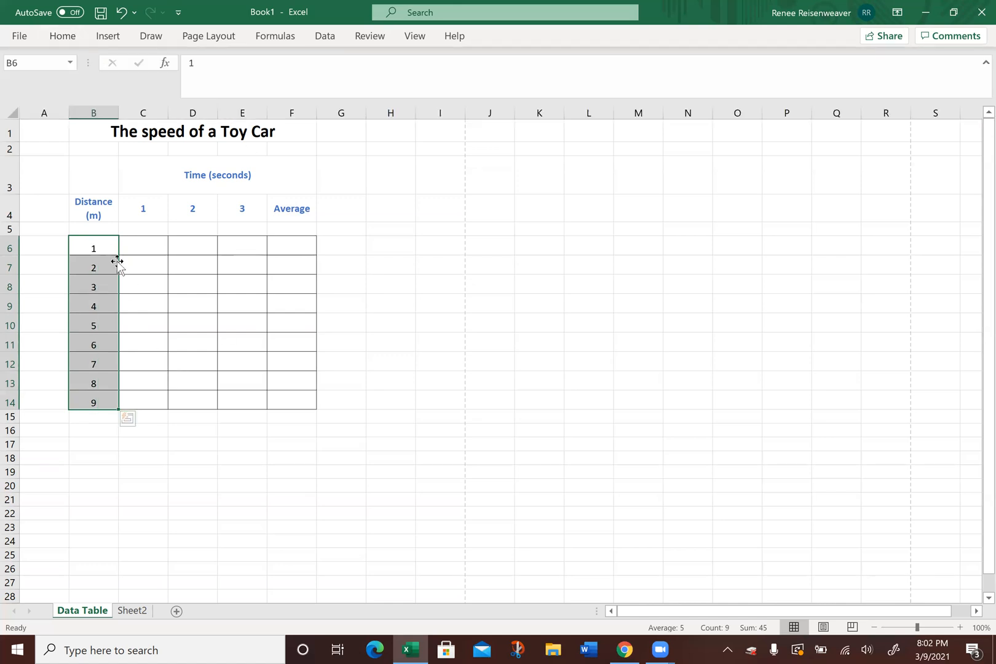
left_click(136, 245)
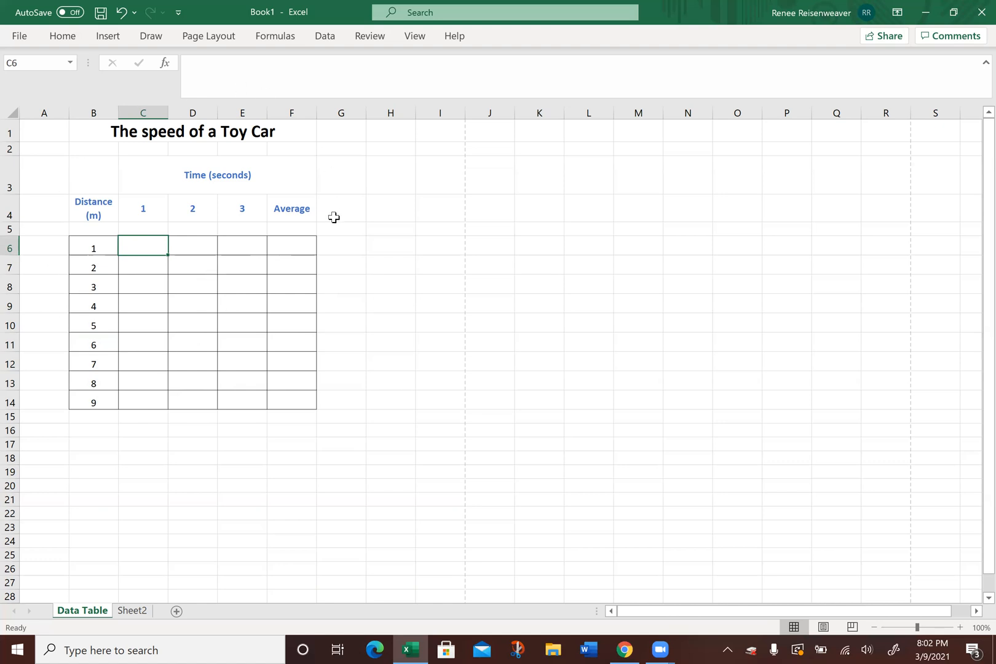
Step: Check the print preview of the table with its distance values and borderless headings
left_click(20, 37)
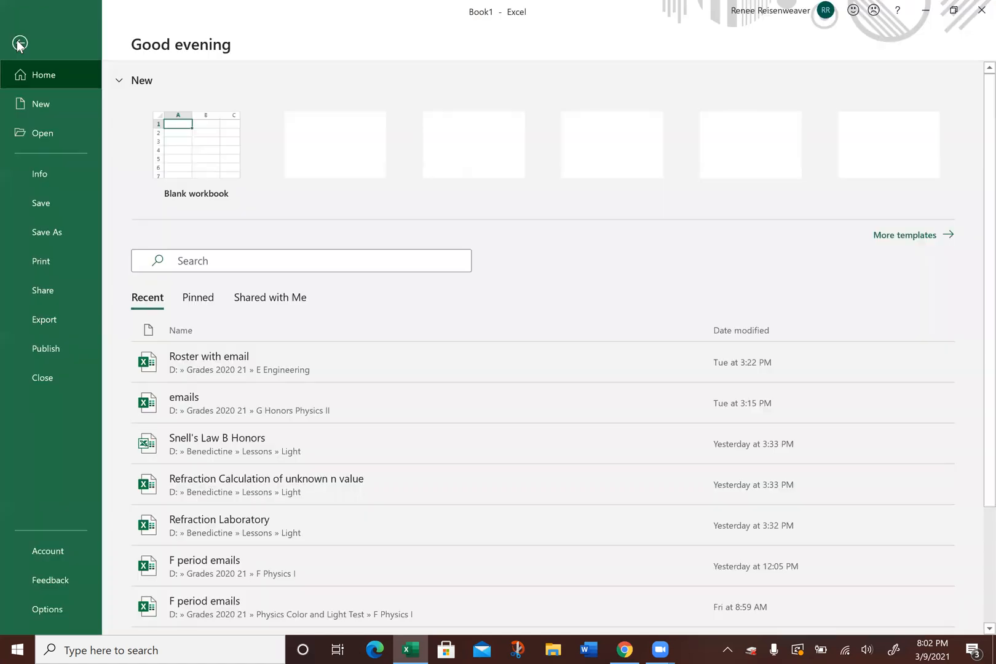
left_click(51, 263)
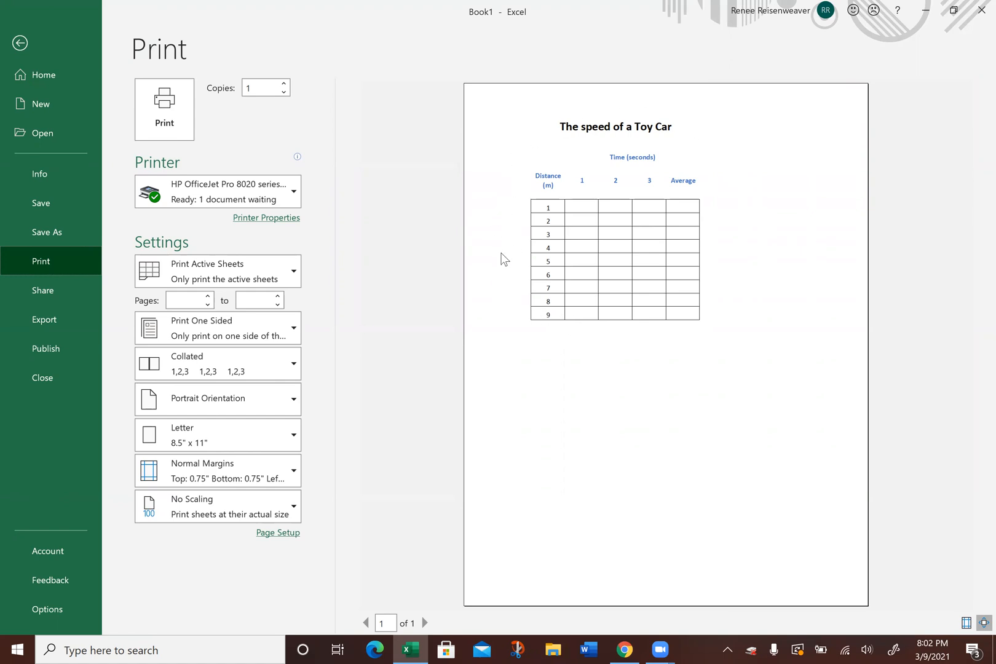
Step: Widen column A to roughly twice its width so the table sits nearer the middle of the printed page
left_click(22, 48)
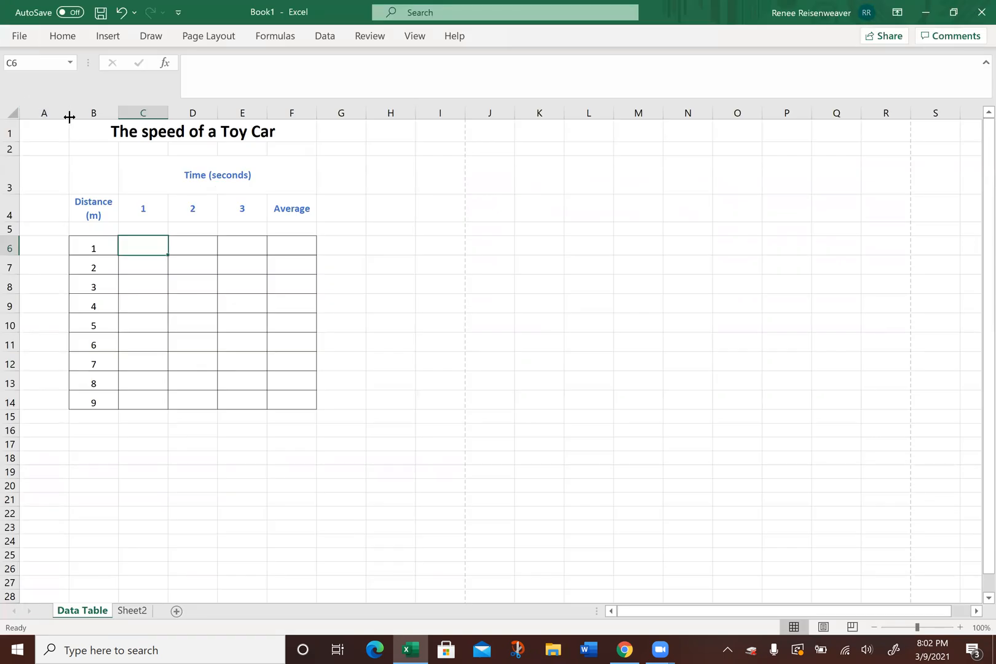
left_click_drag(70, 117, 173, 124)
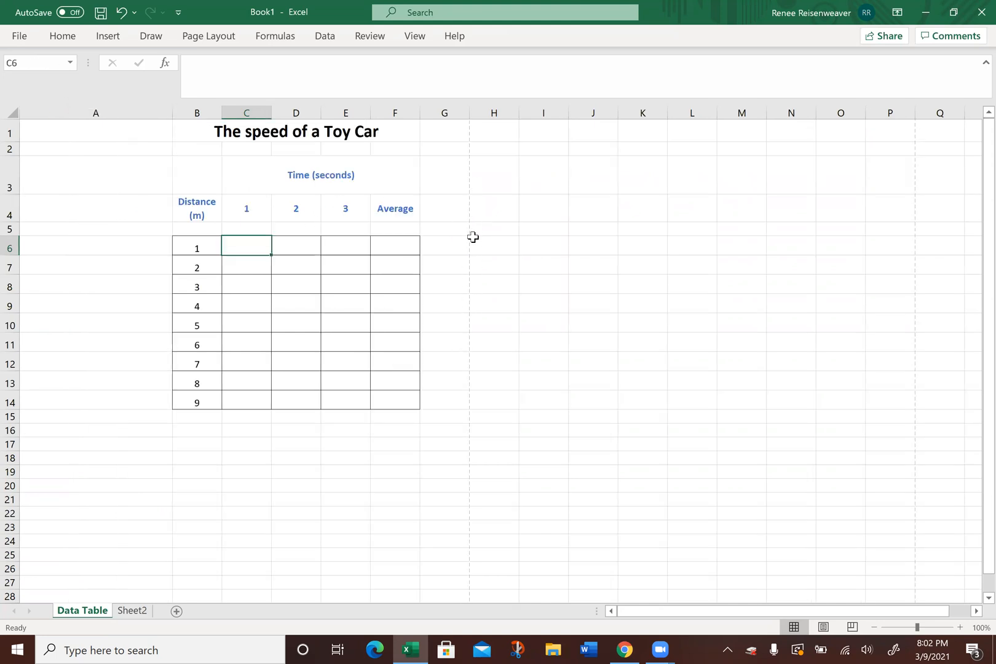
left_click(174, 119)
left_click_drag(173, 118, 118, 127)
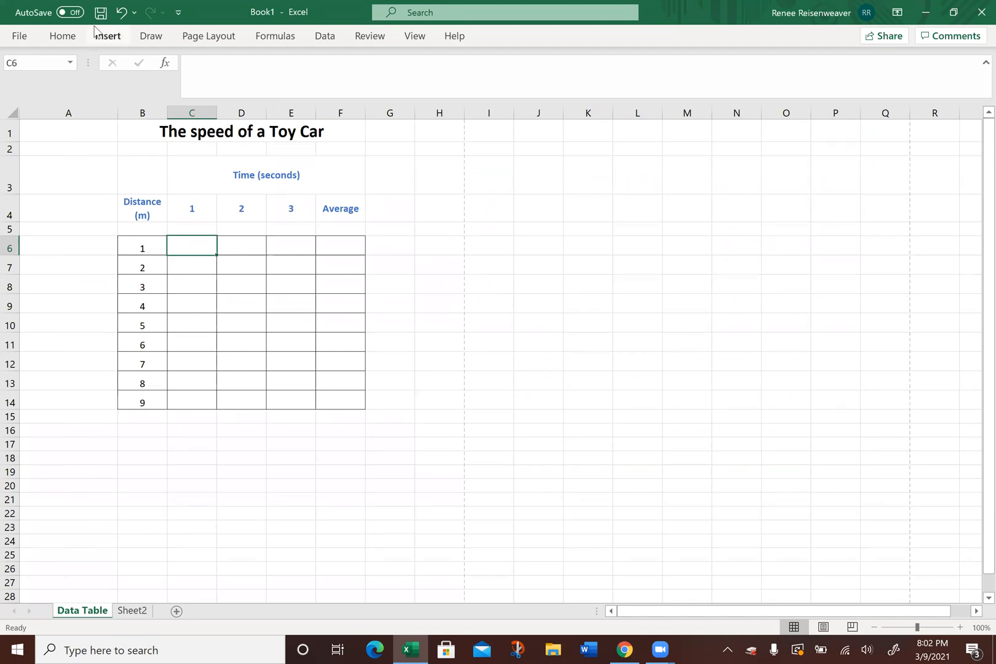
Step: Check the table's horizontal position on the page in the print preview and return to the sheet
left_click(31, 35)
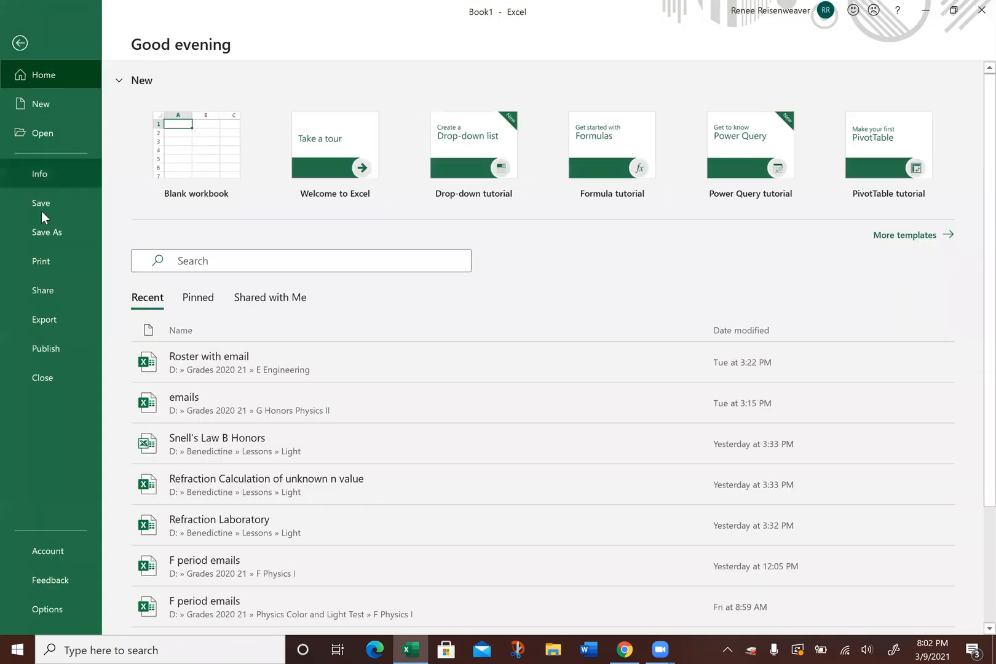
left_click(44, 263)
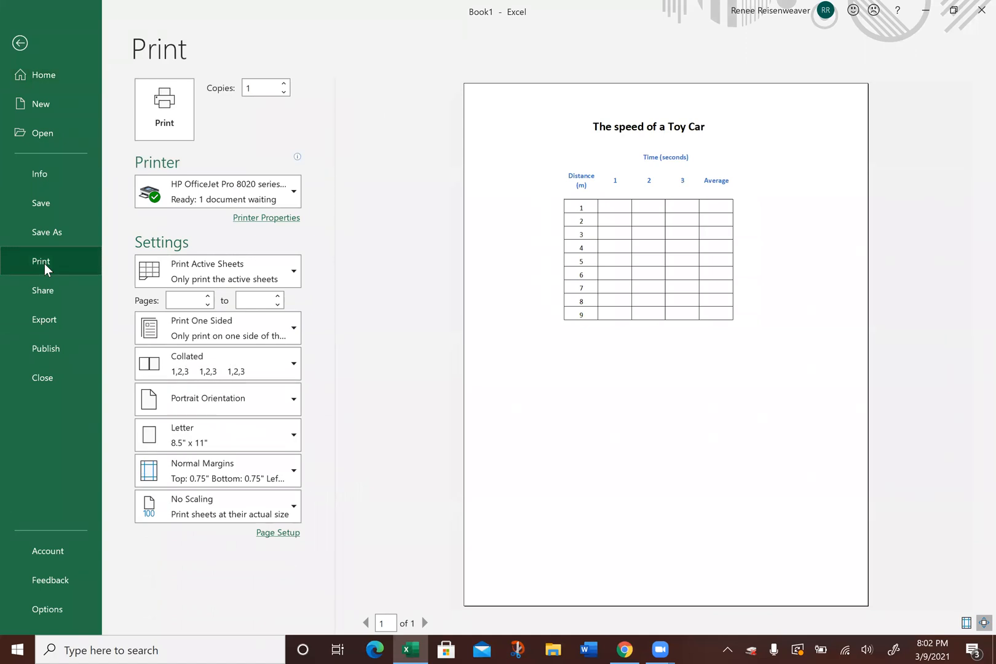
left_click(19, 42)
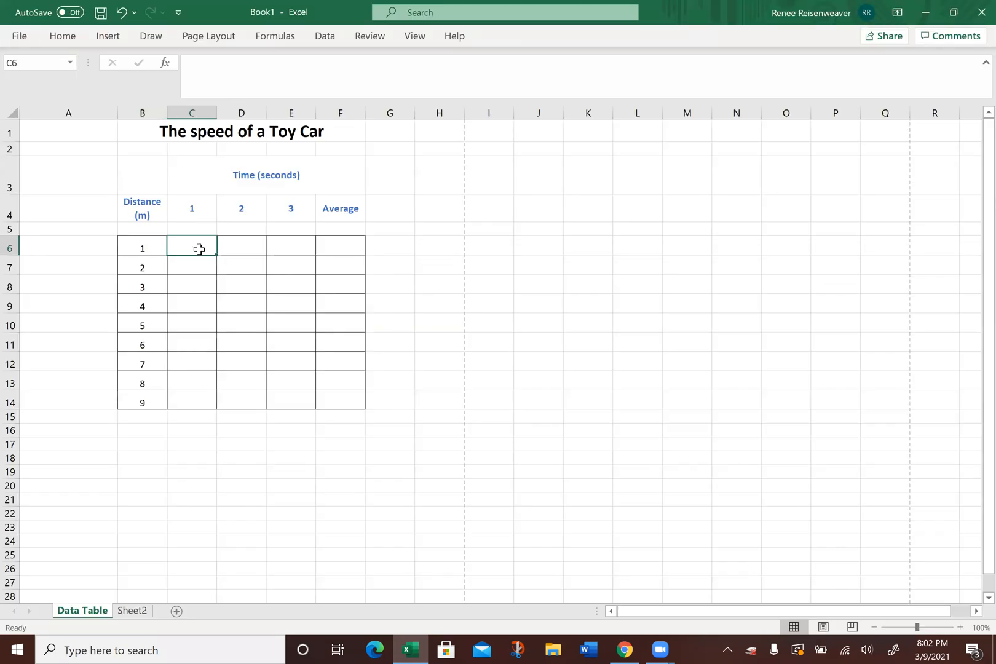
Step: Enter the three trial times for the 1 m distance in cells C6 to E6: 1.2, 1.25 and 1.19
type("1.2")
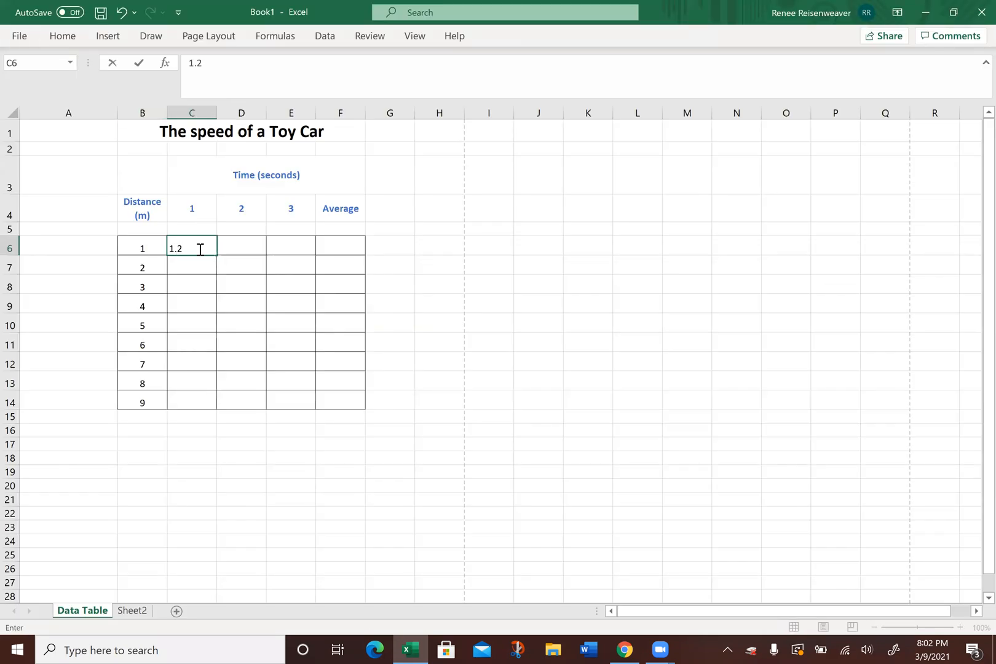
key("Tab")
type("1.")
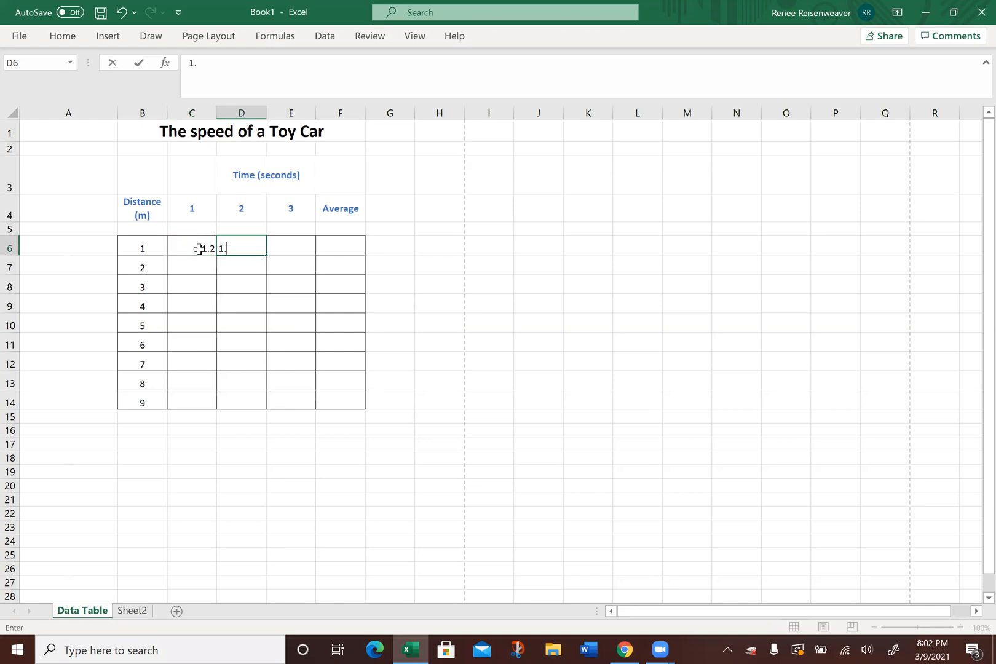
type("25")
key("Tab")
type("1.19")
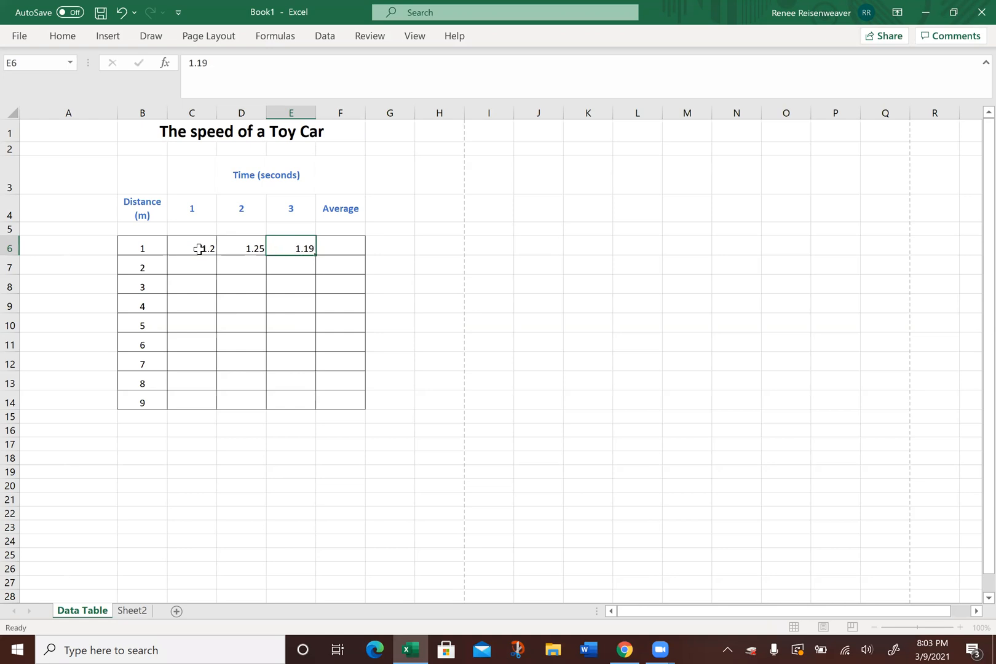
key("Tab")
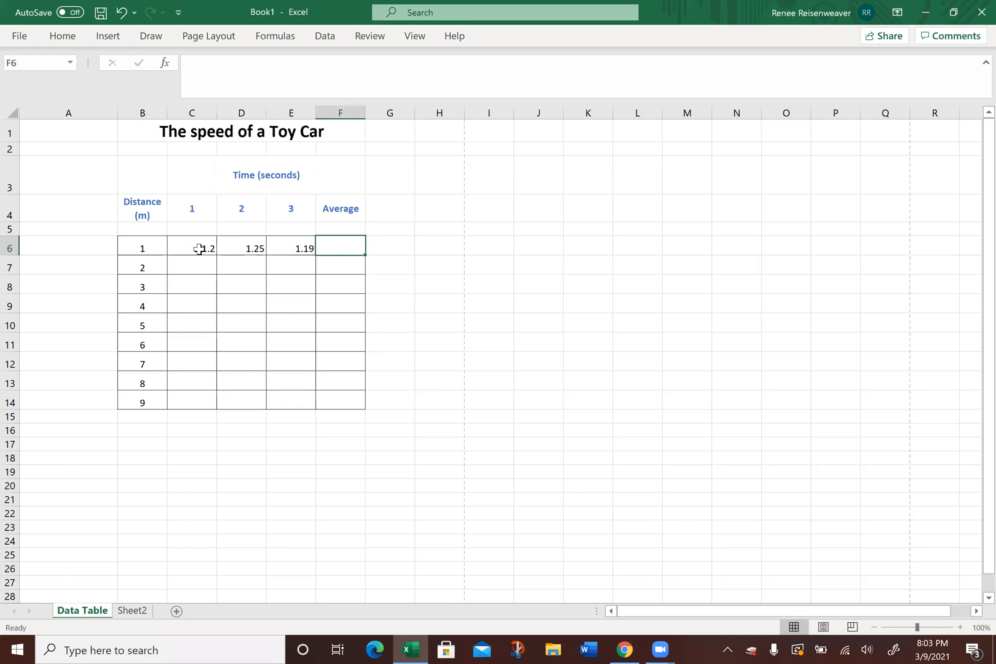
left_click_drag(200, 248, 281, 244)
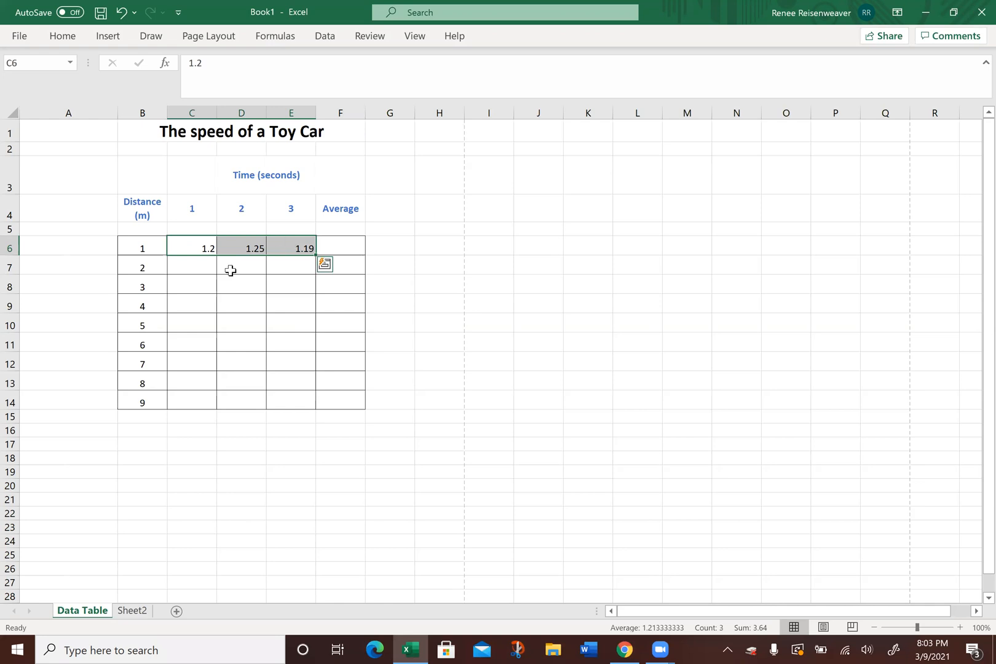
Step: Enter the three trial times for the 2 m distance in cells C7 to E7: 2.7, 2.68 and 2.72
left_click(202, 271)
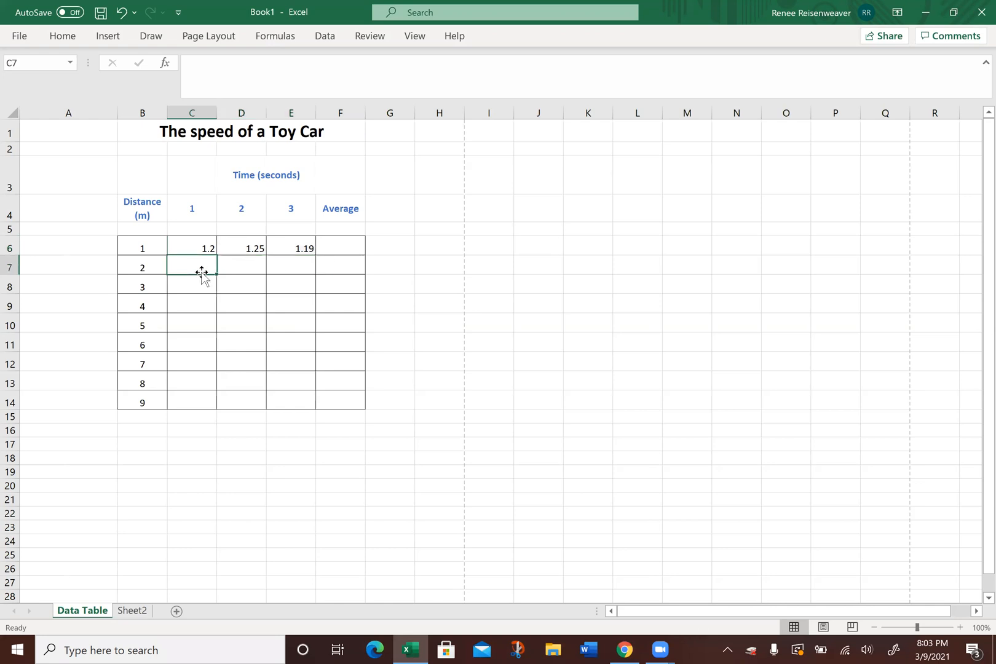
type("2.7")
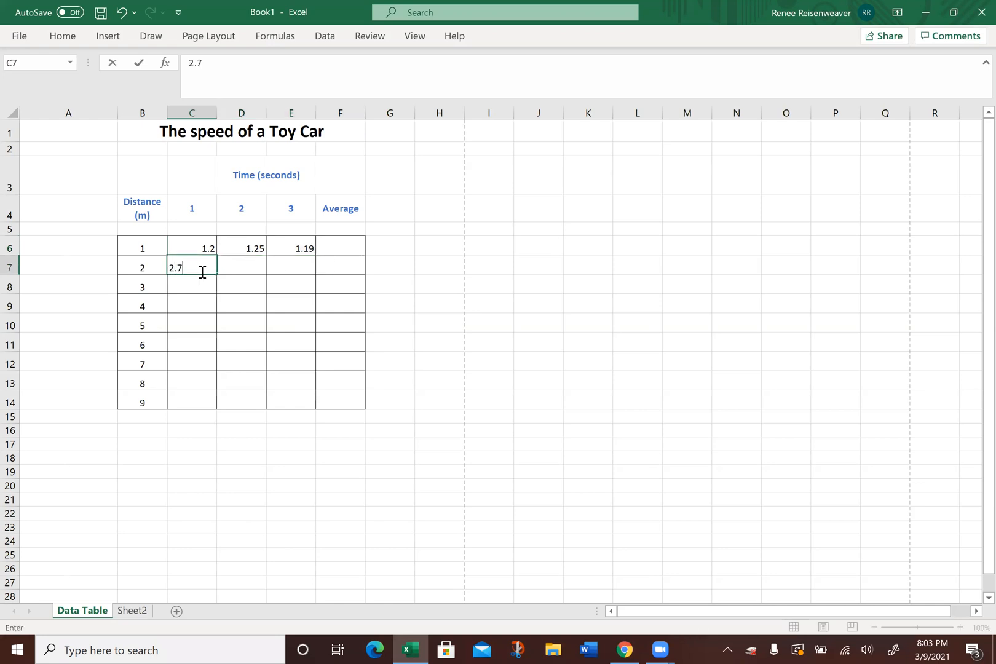
key("Tab")
type("2.6")
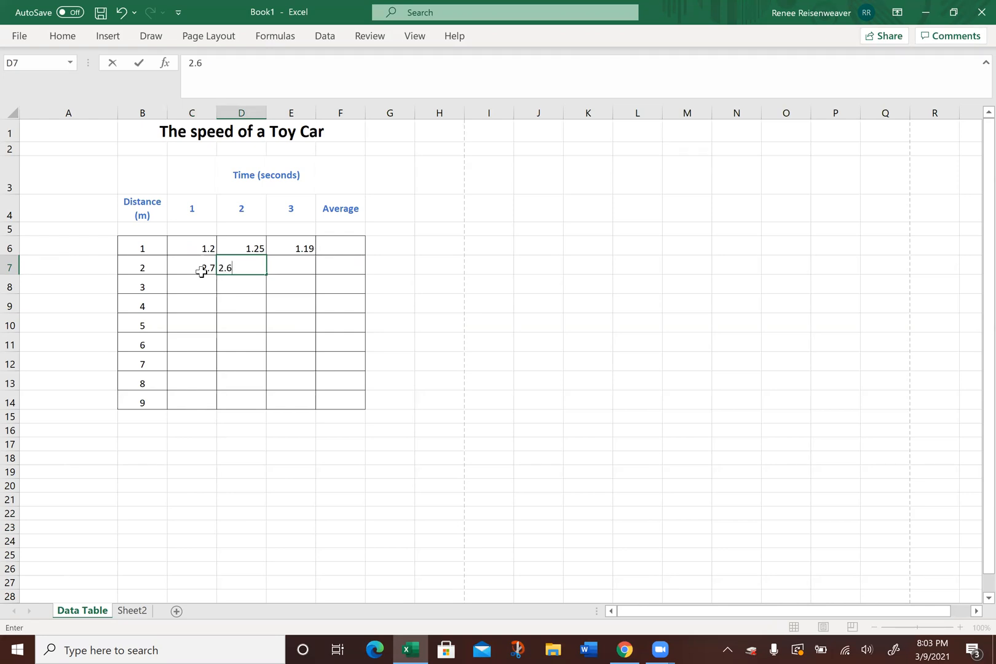
key("Tab")
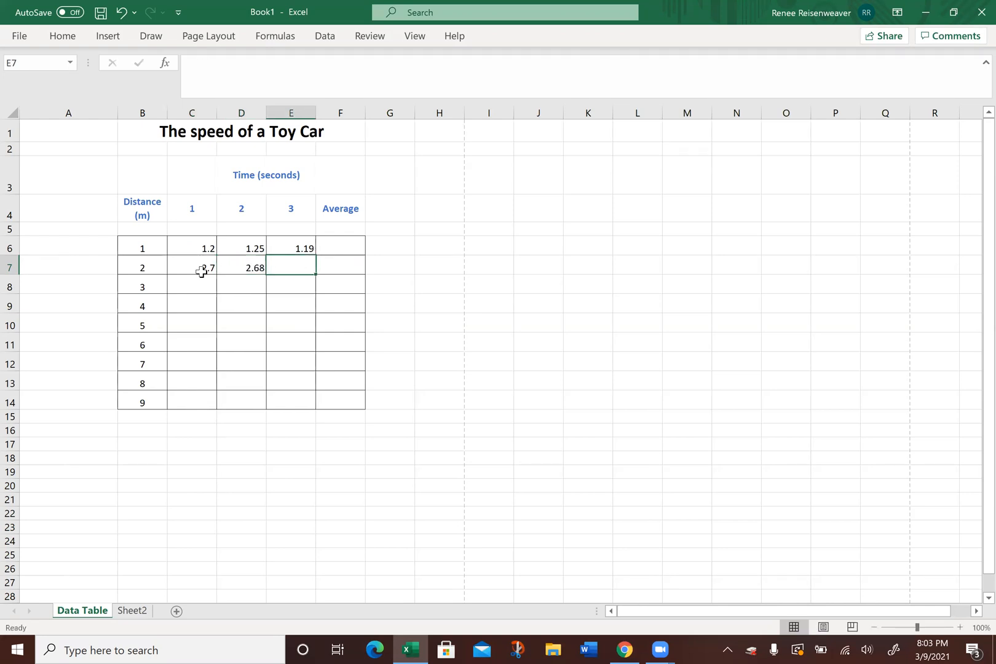
type("2.72")
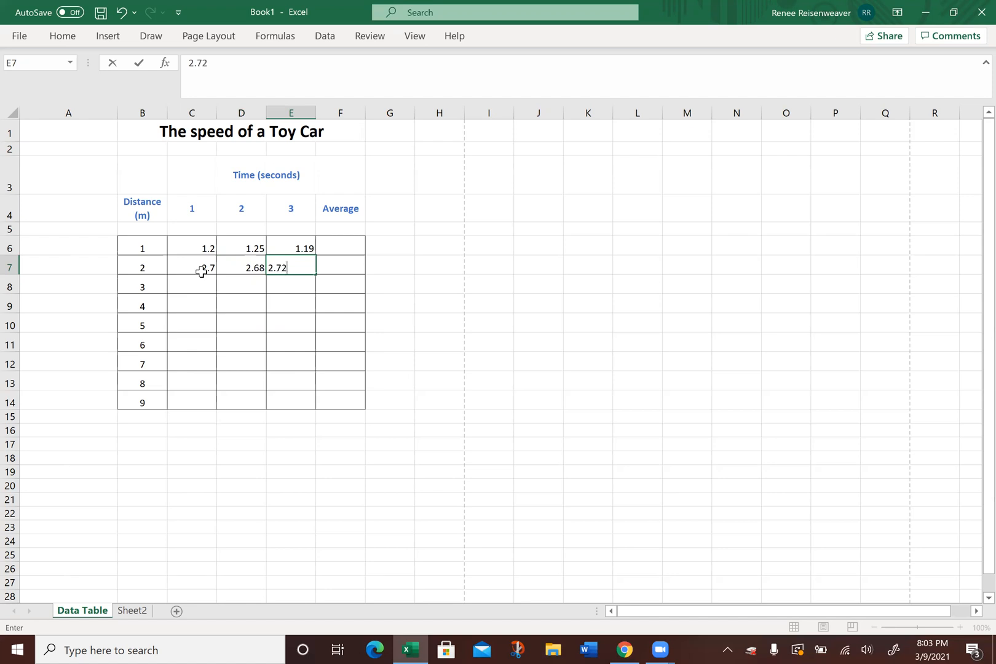
key("Tab")
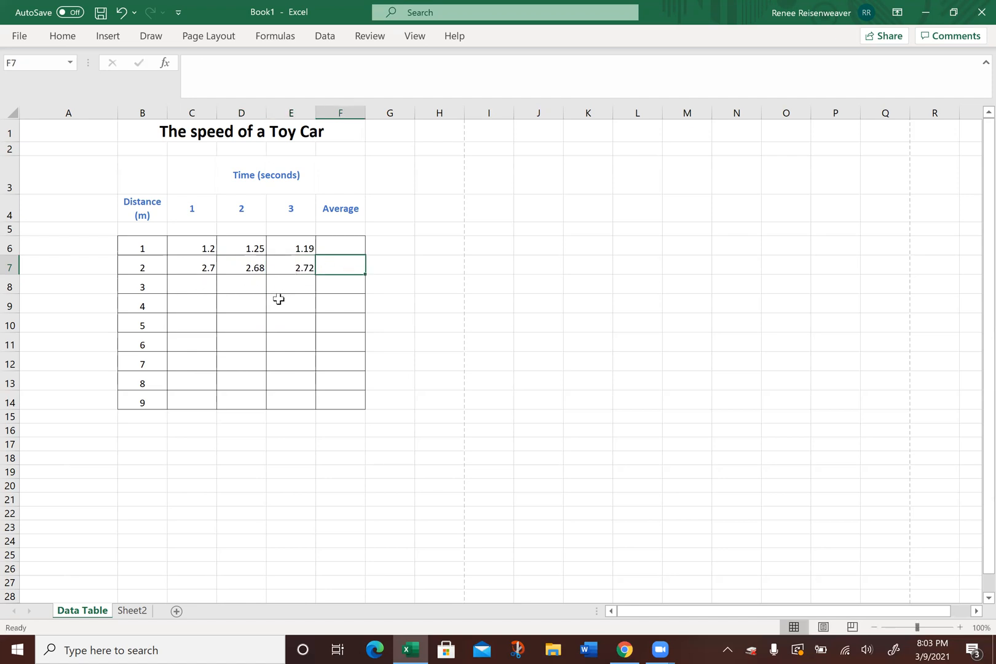
left_click_drag(206, 245, 298, 259)
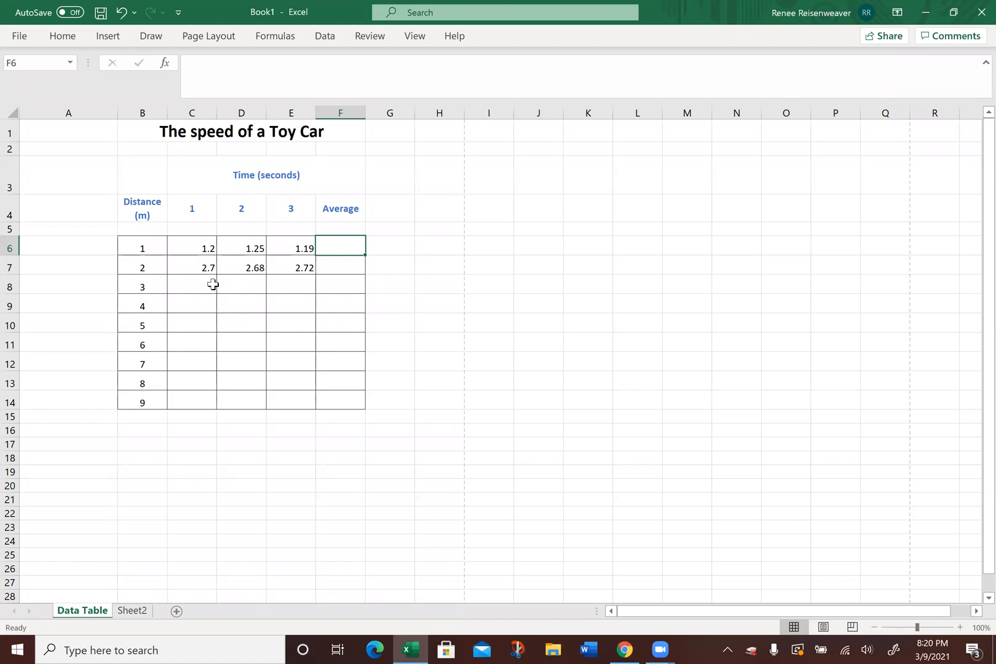
Step: Enter the three trial times for the 3 m distance in cells C8 to E8: 3.2, 3.1 and 3.12
left_click(196, 287)
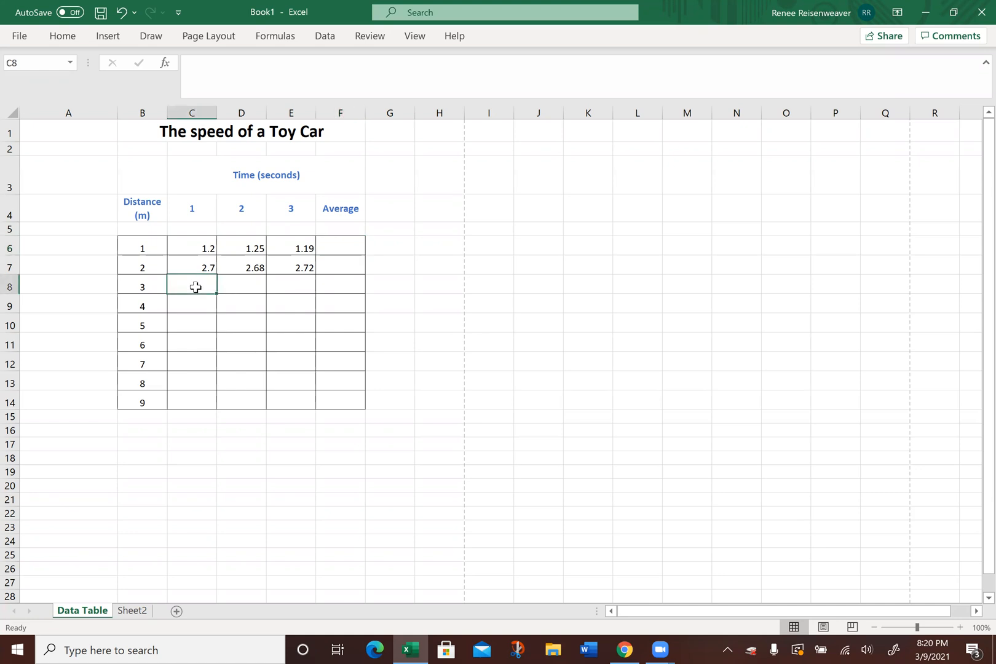
type("3.2")
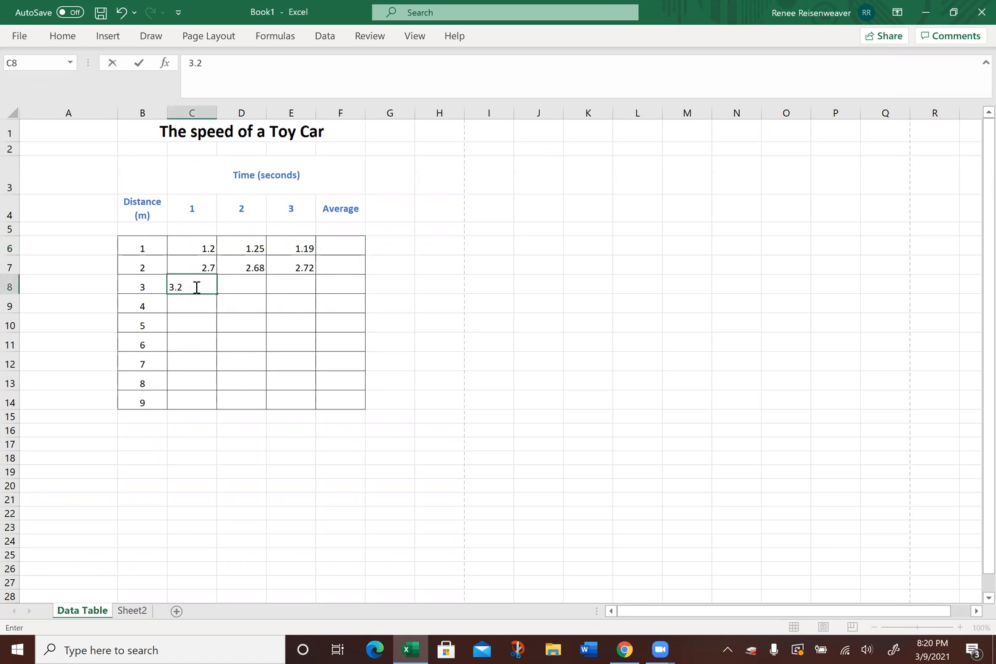
key("Tab")
type("3.1")
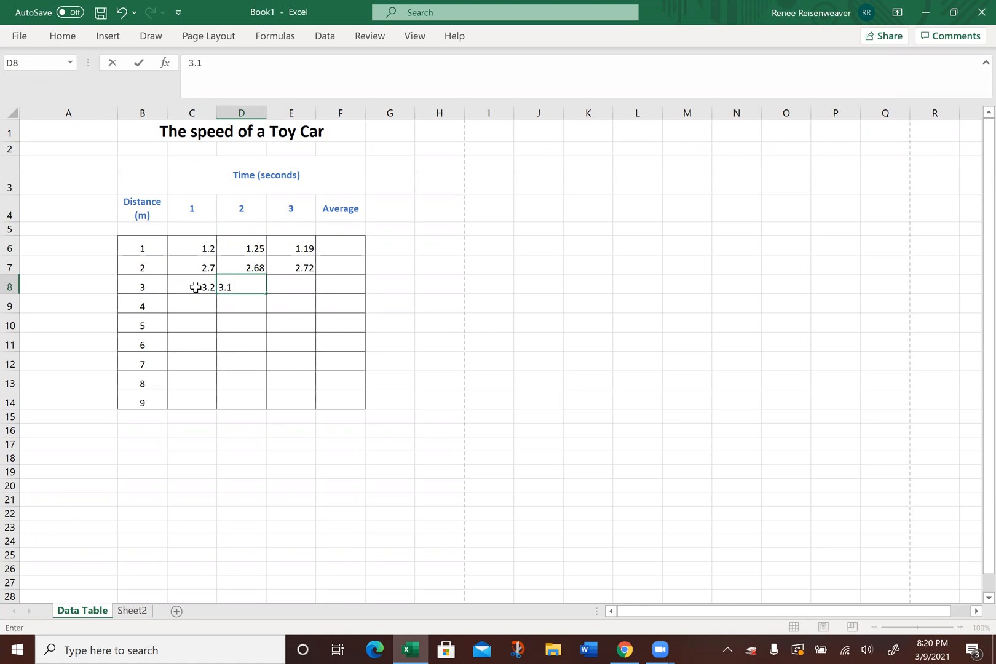
key("Tab")
type("3")
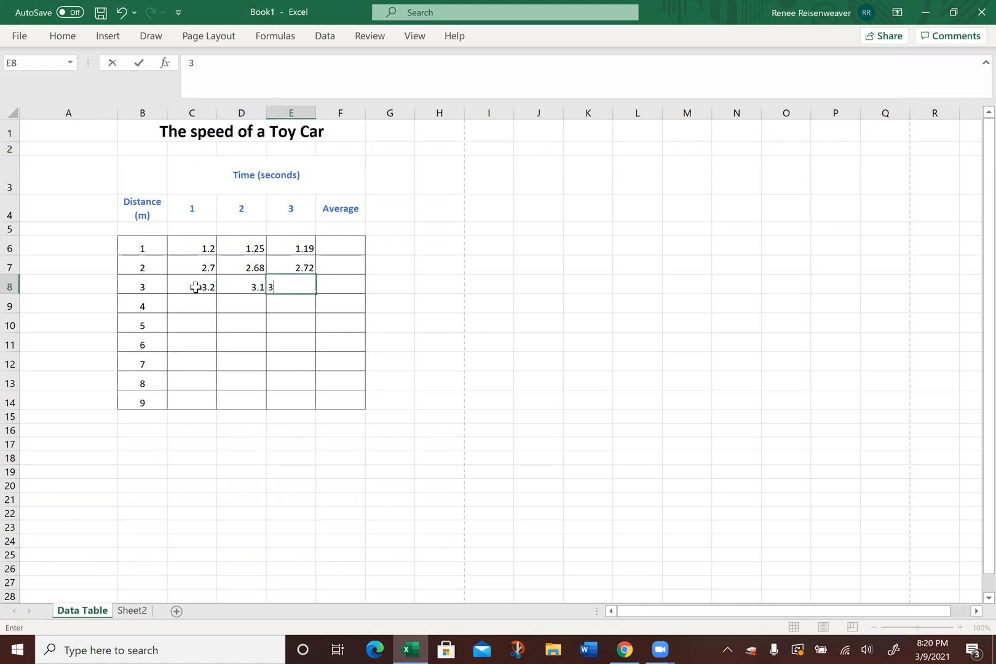
type(".12")
key("Tab")
Step: Format the times in cells C6 to E8 with two decimal places and center them horizontally
left_click_drag(200, 245, 296, 283)
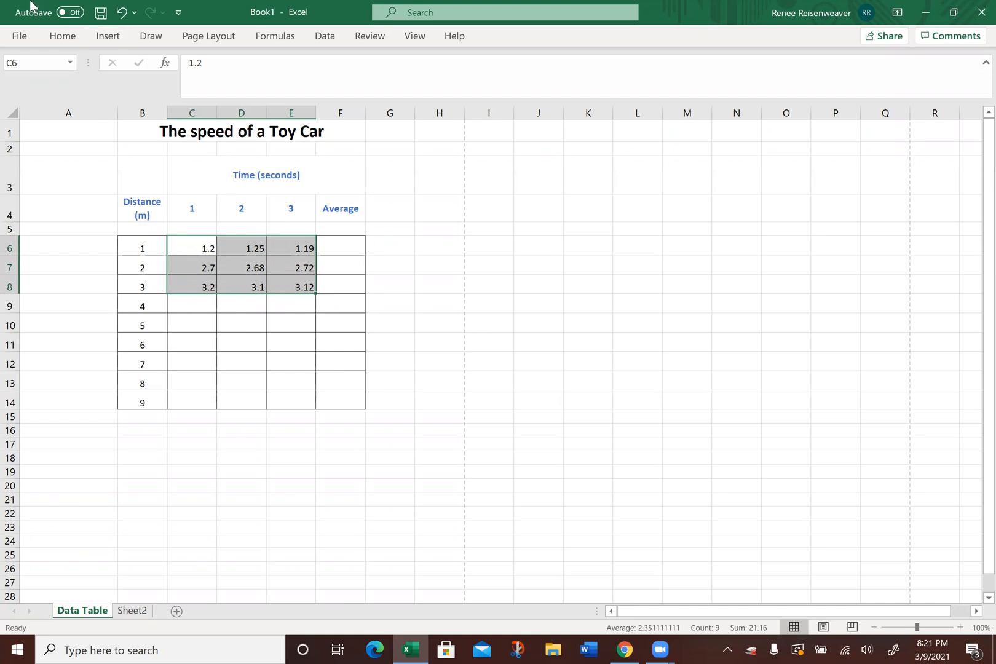
left_click(60, 41)
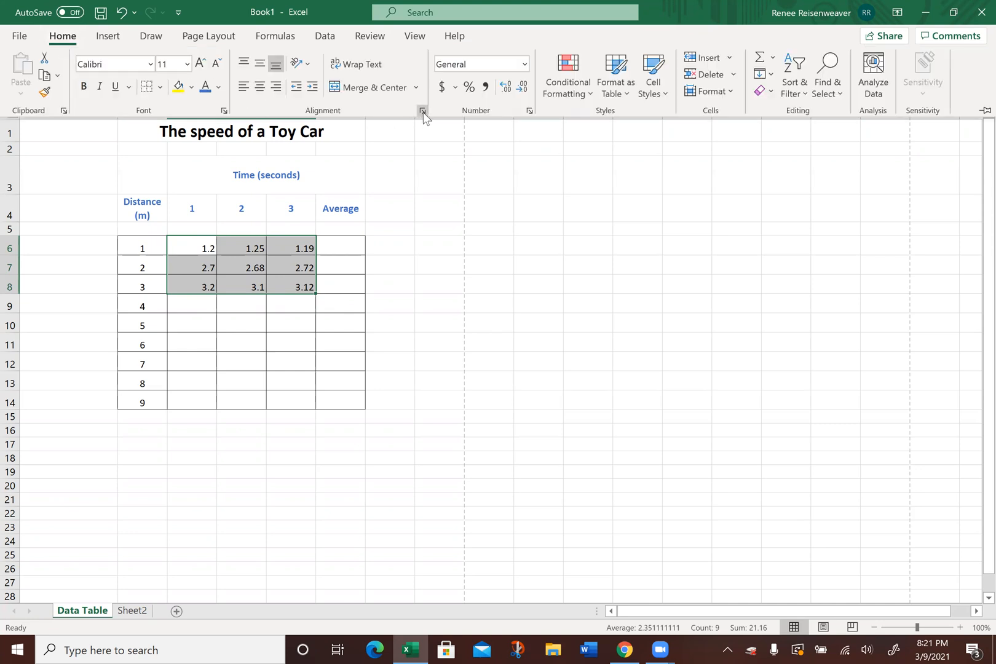
left_click(519, 86)
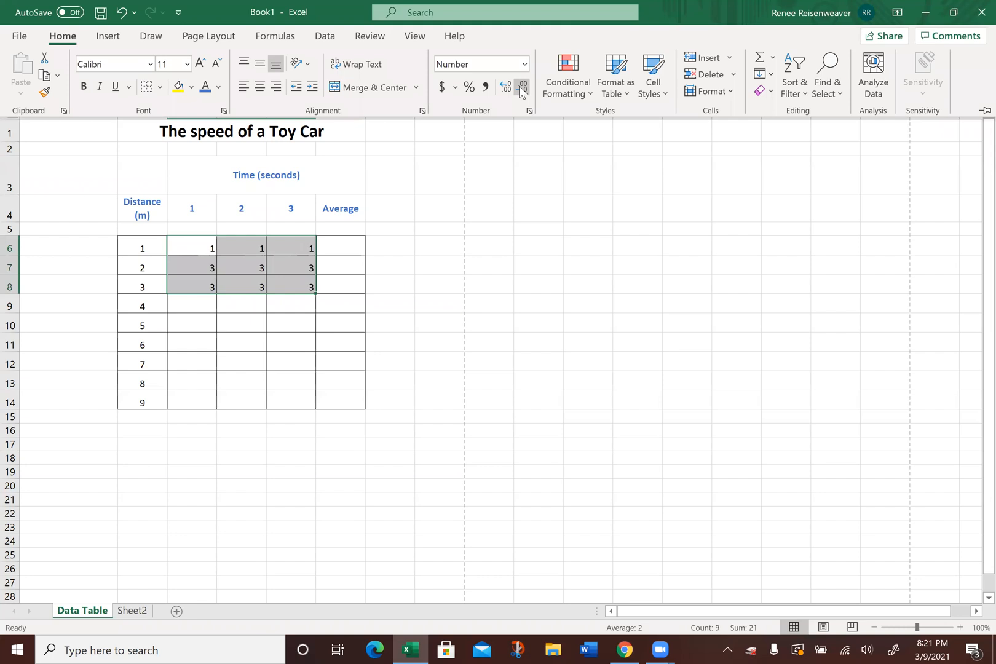
left_click(506, 87)
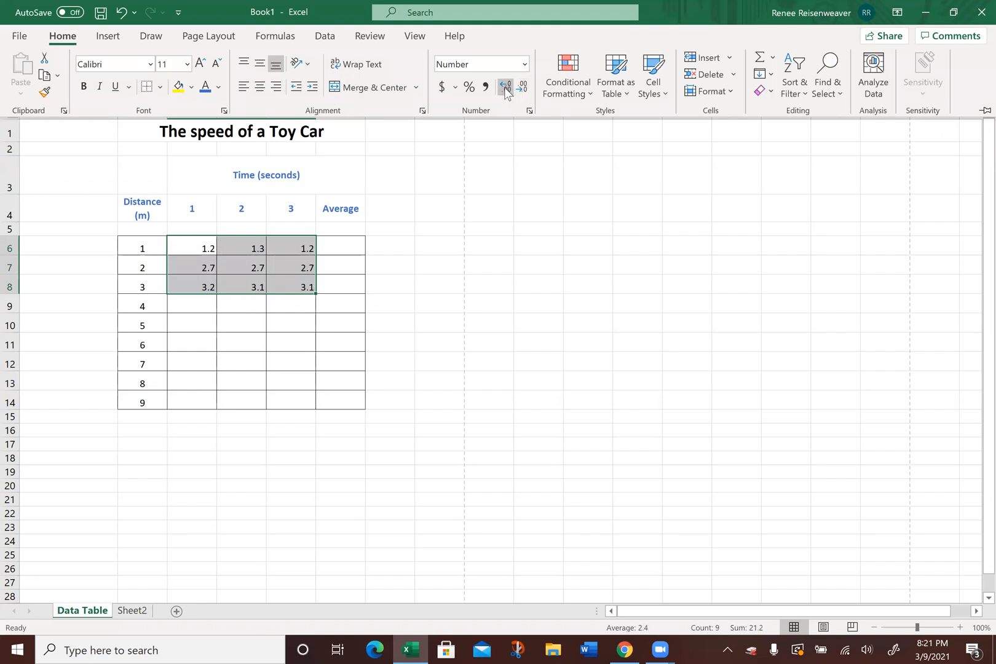
left_click(506, 88)
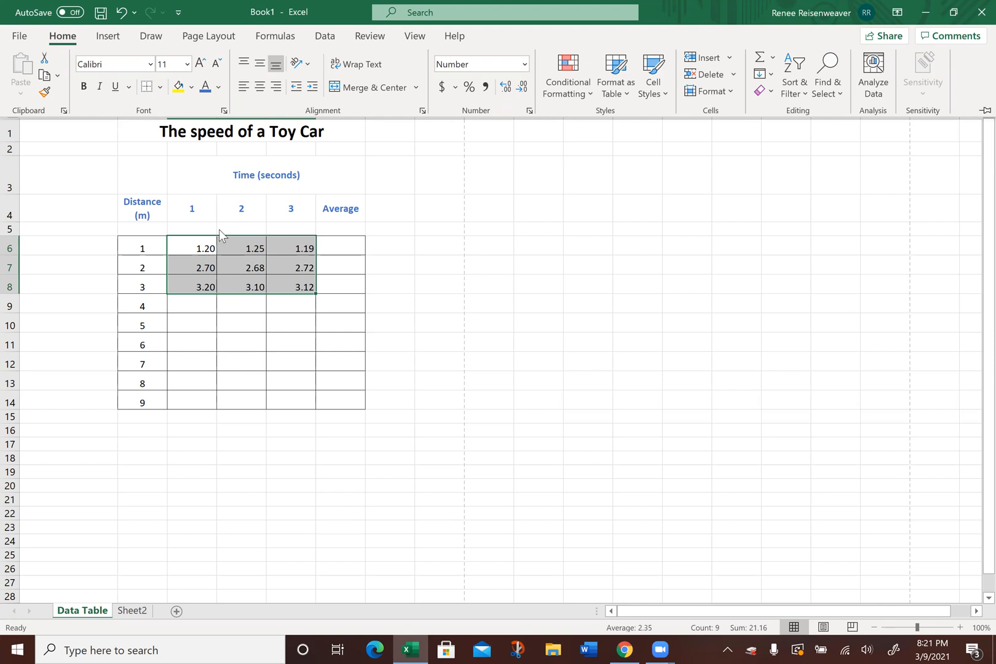
left_click(261, 86)
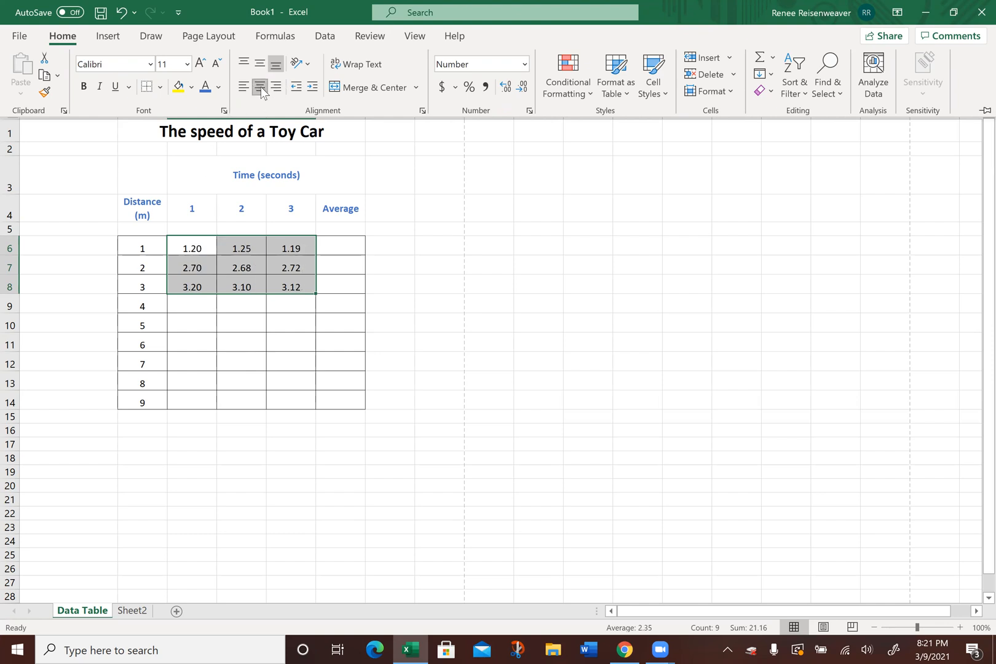
left_click(270, 298)
Step: Insert an Average function in cell F6 over the three trial times only, C6:E6
left_click(347, 250)
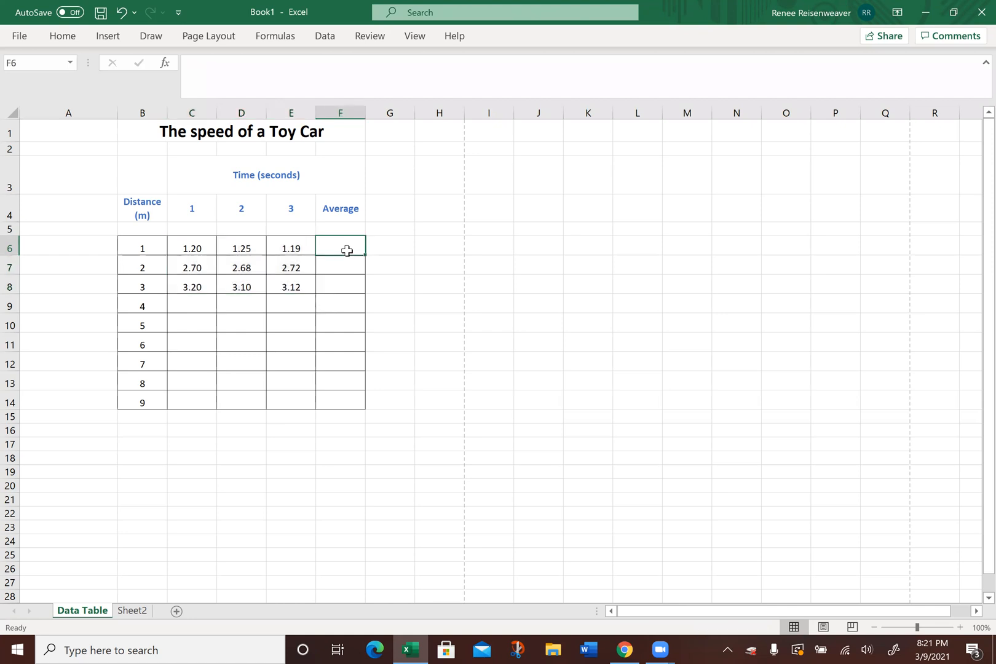
left_click(62, 37)
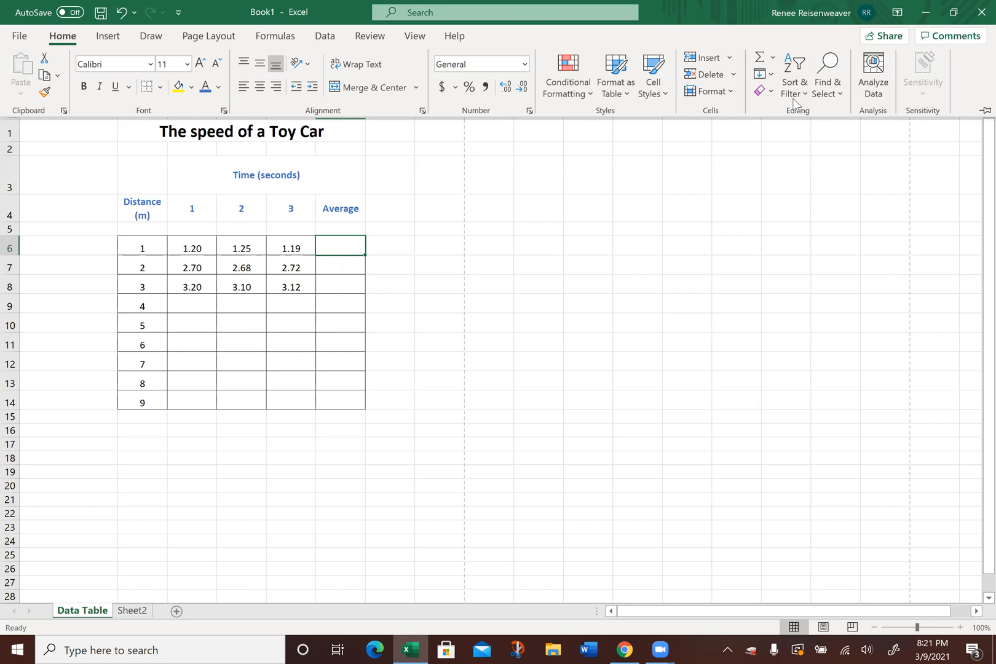
left_click(773, 59)
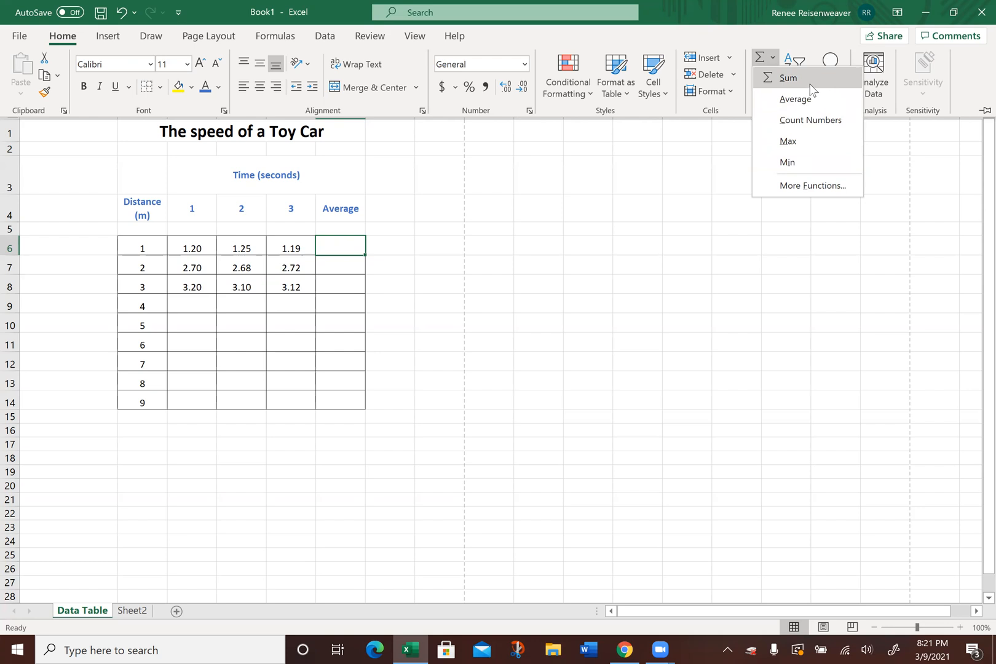
left_click(784, 105)
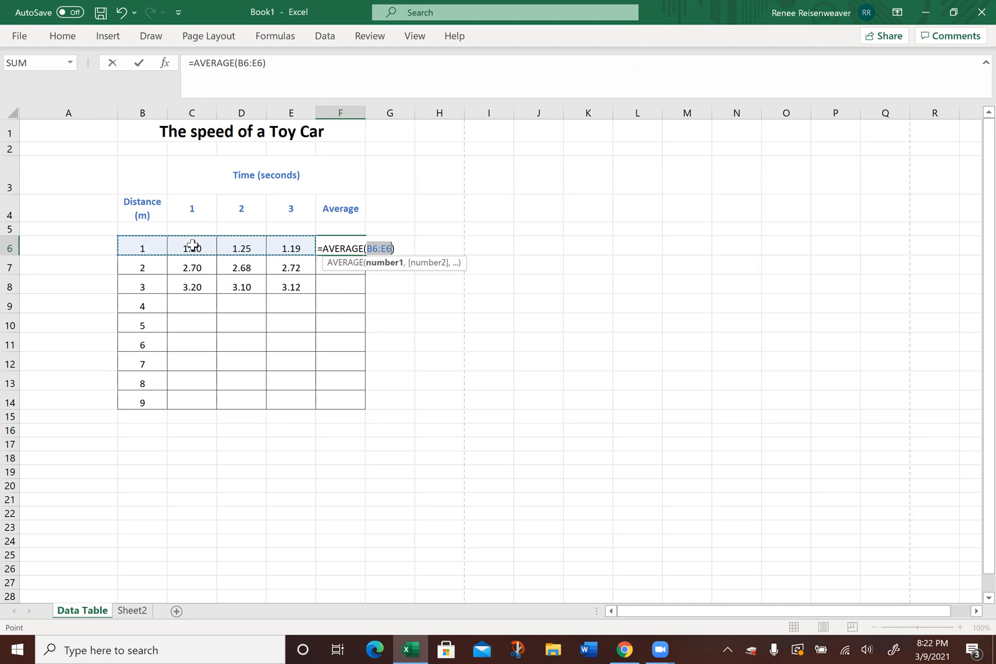
left_click(193, 246)
left_click_drag(192, 245, 298, 248)
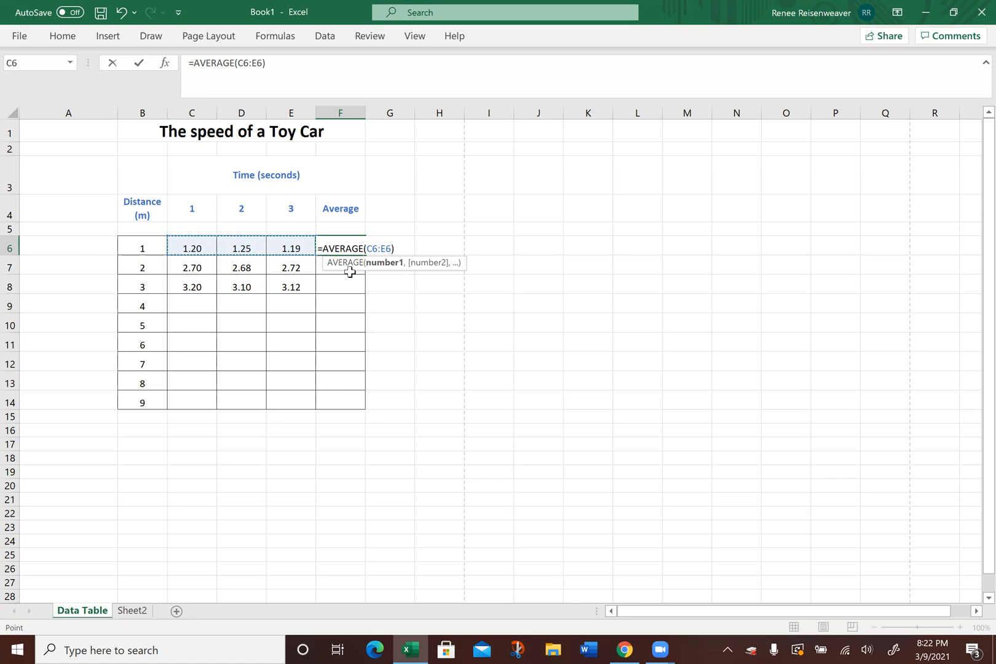
key("Return")
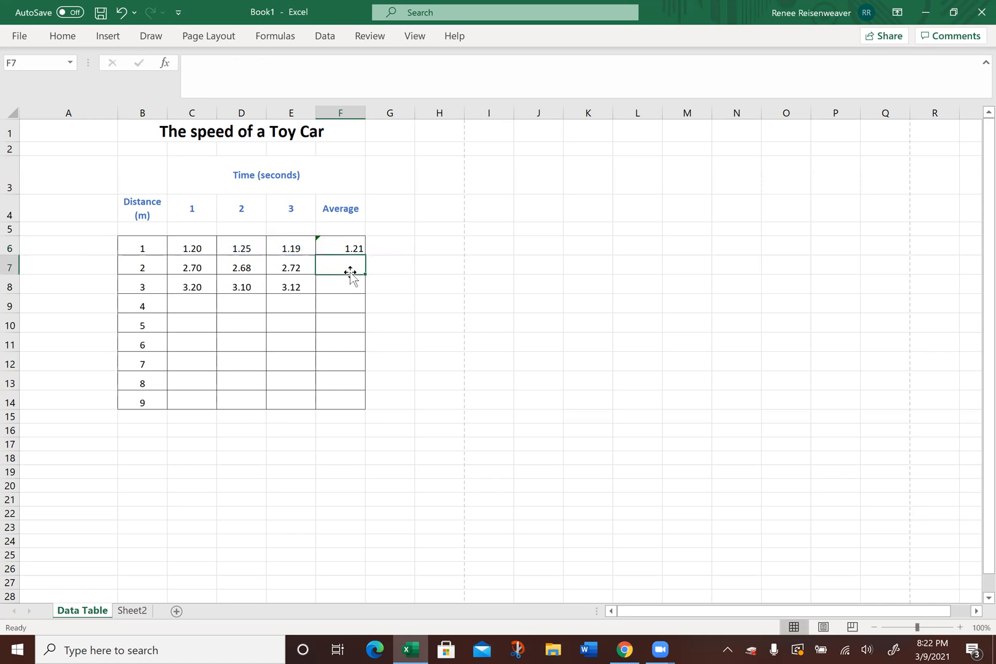
left_click(334, 246)
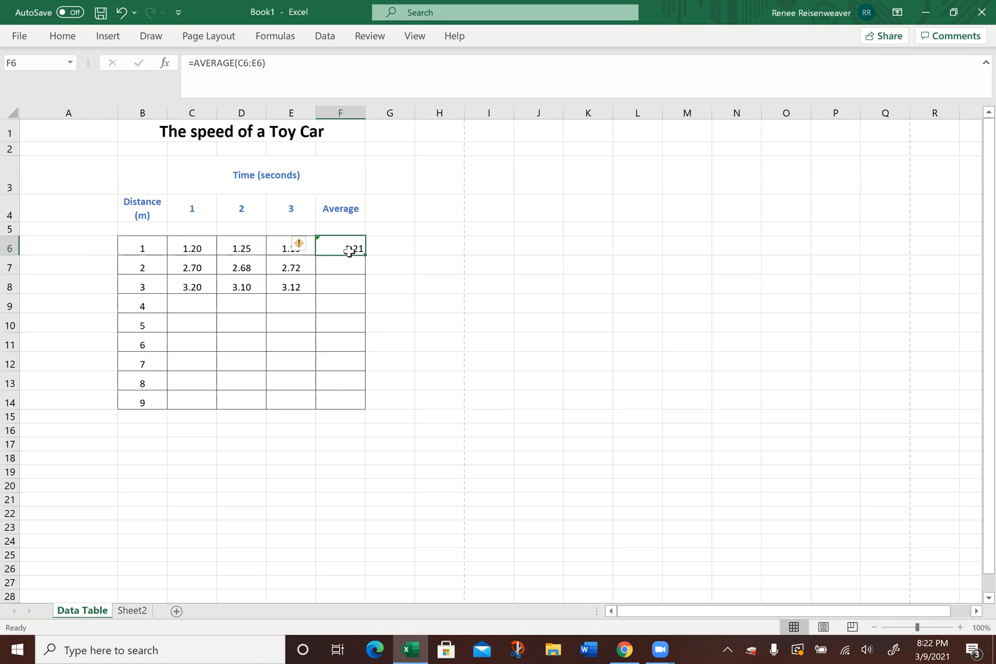
Step: Copy the average formula from F6 down to F14 and clear the contents of the cells without trial data, F9 to F14
left_click_drag(364, 256, 343, 402)
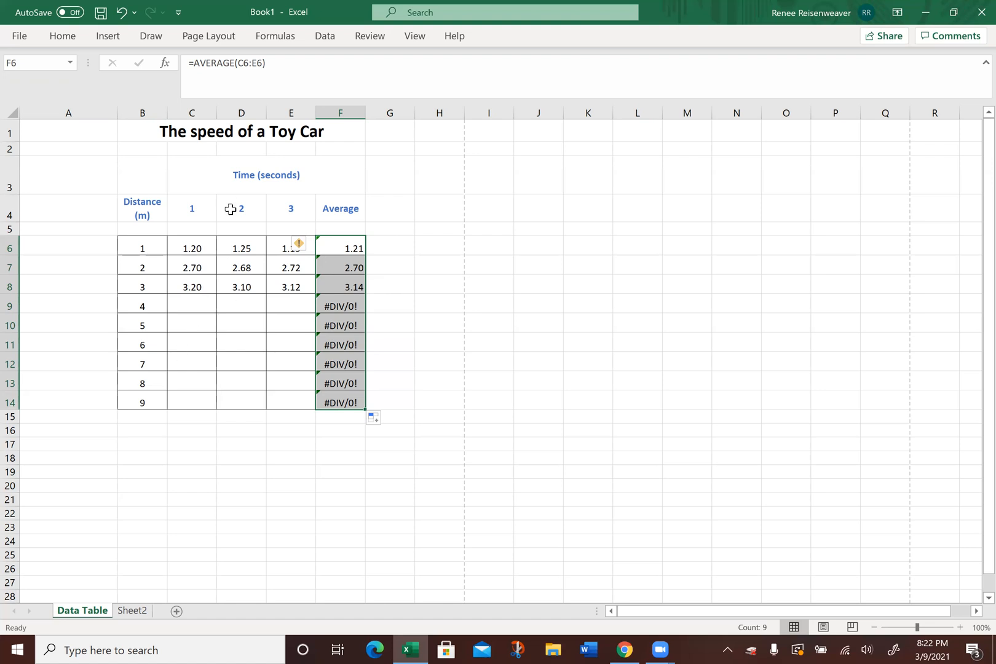
left_click_drag(343, 301, 340, 404)
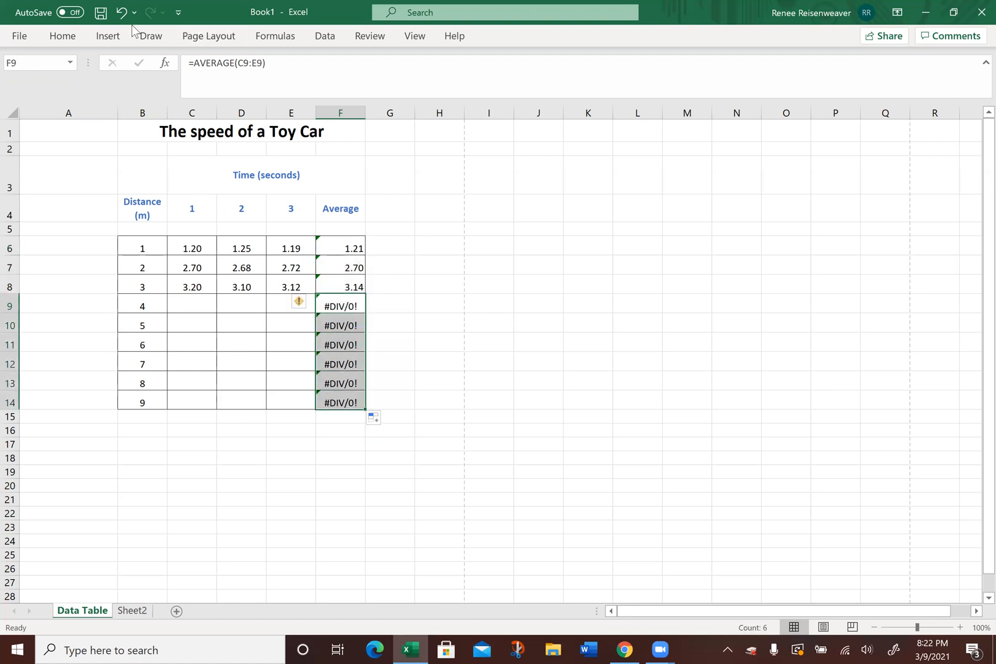
left_click(68, 36)
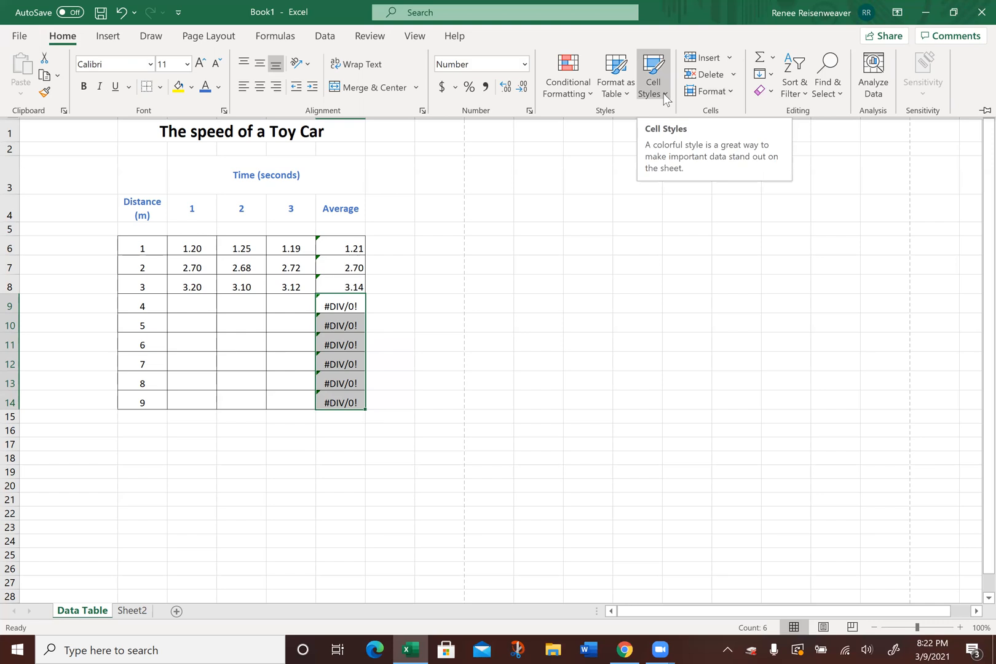
left_click(770, 92)
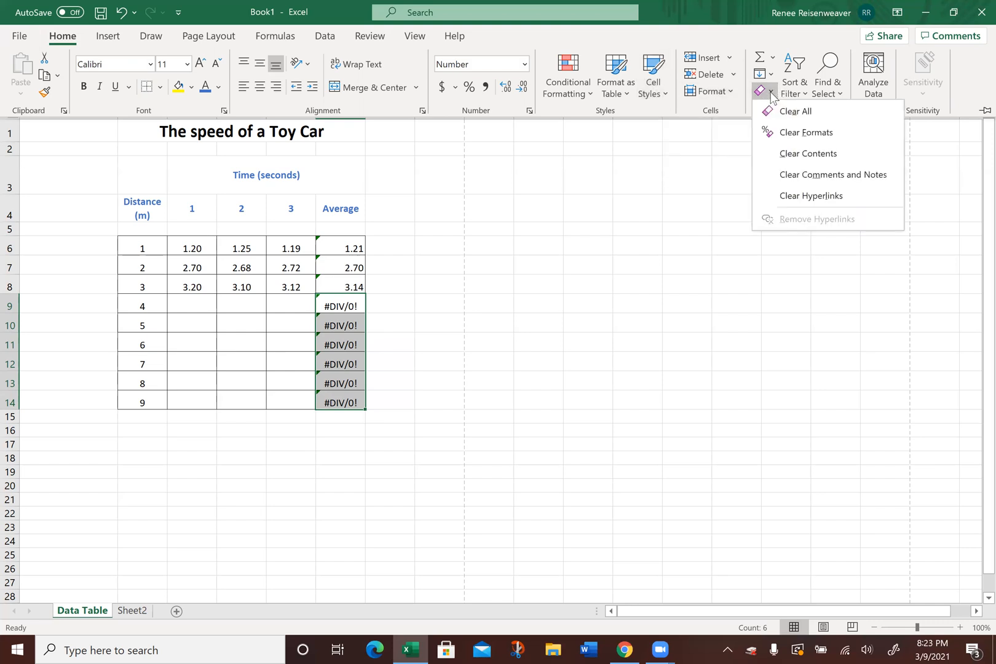
left_click(783, 154)
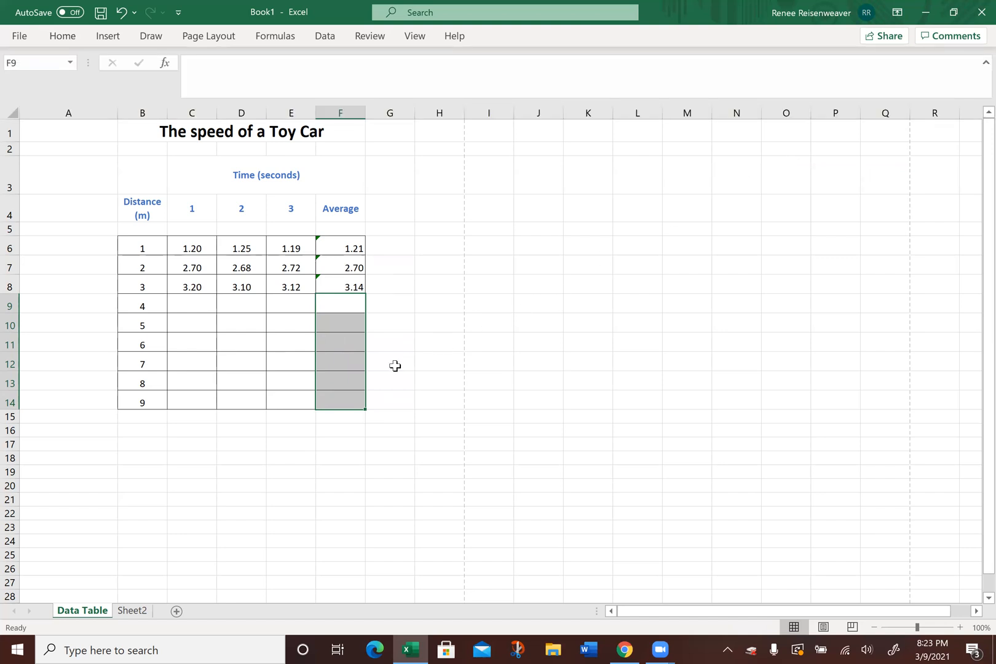
left_click(395, 366)
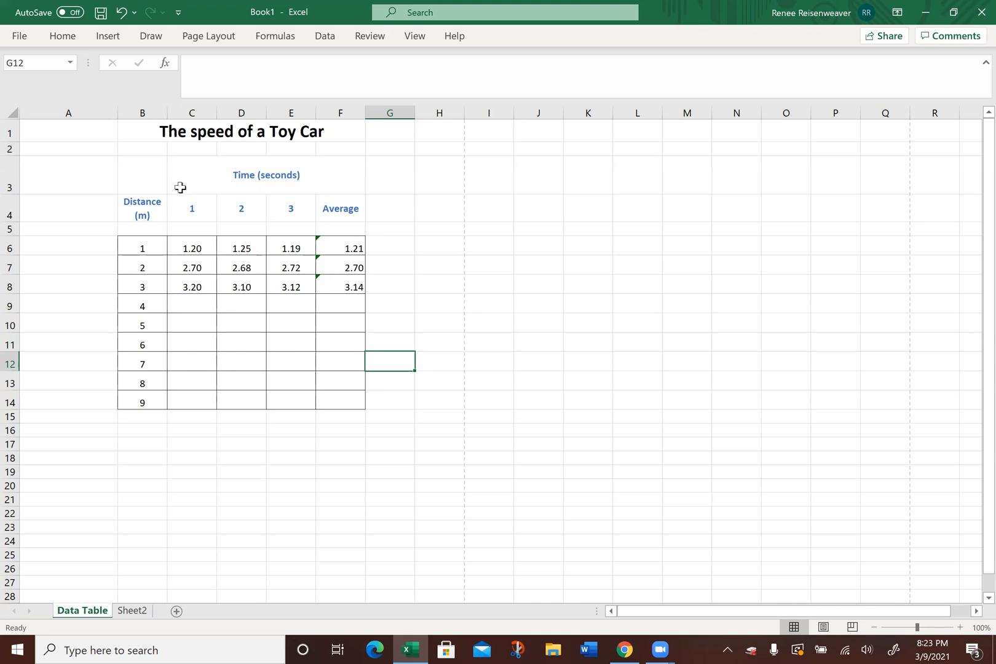
left_click(62, 37)
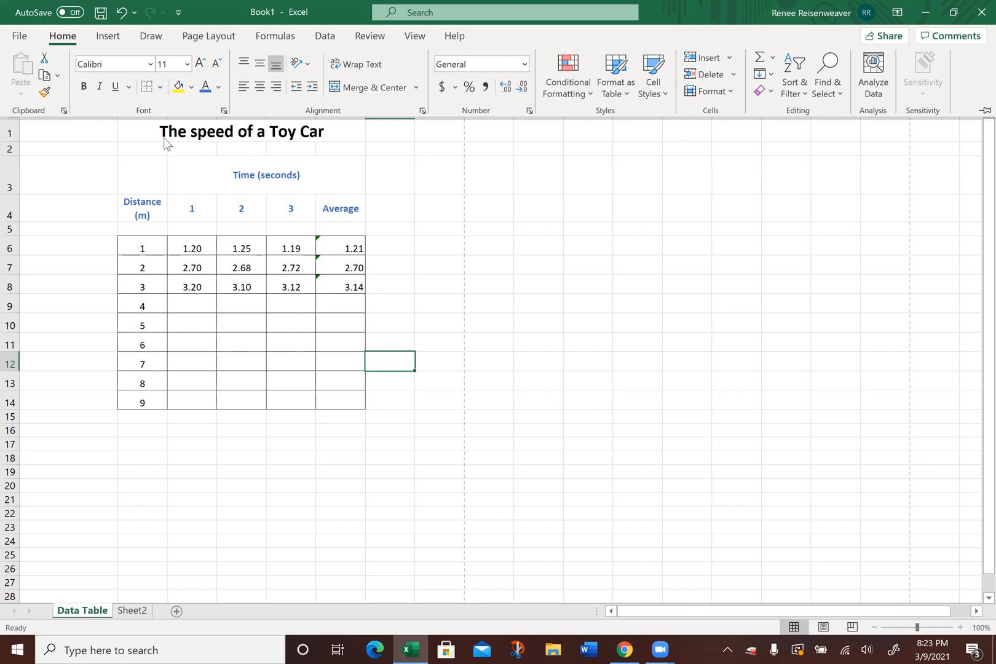
left_click(147, 125)
left_click_drag(147, 138, 263, 403)
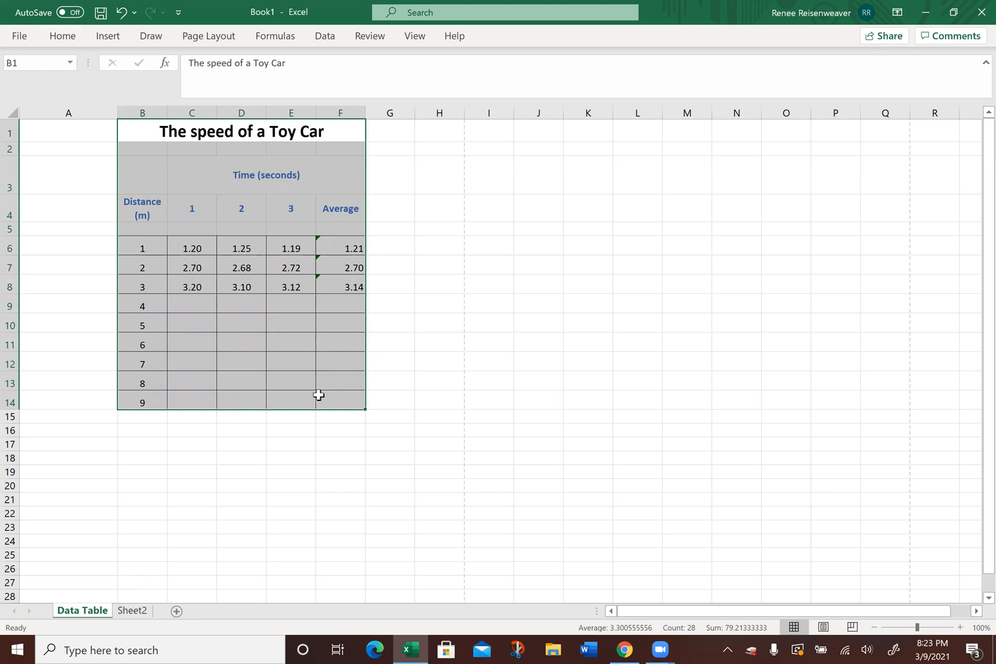
left_click(228, 442)
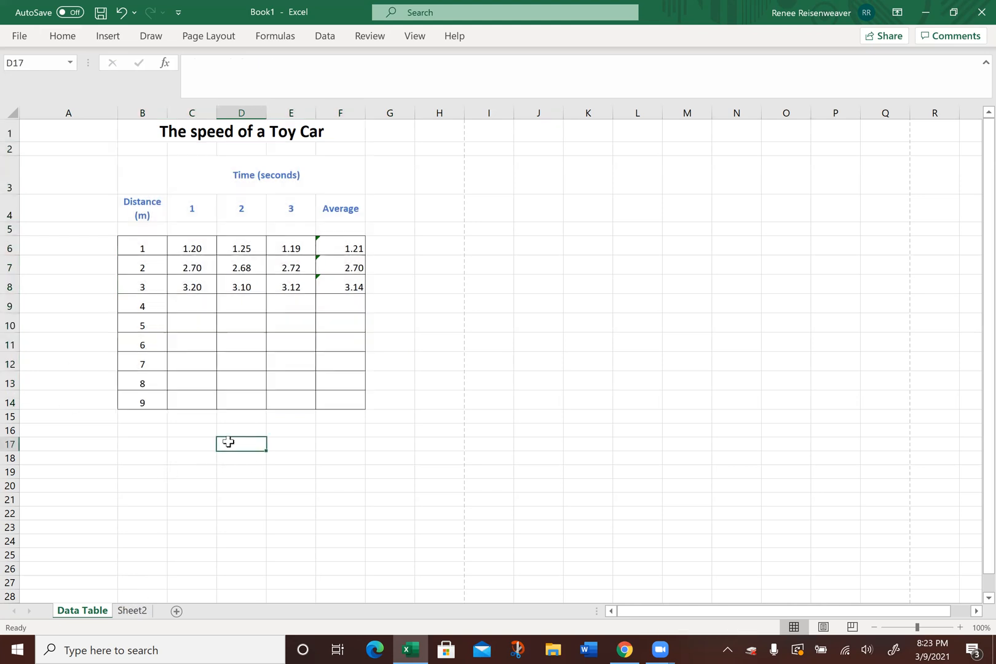
Step: Merge and center the cells B16 to F21 below the table into one large text cell
left_click_drag(142, 431, 341, 501)
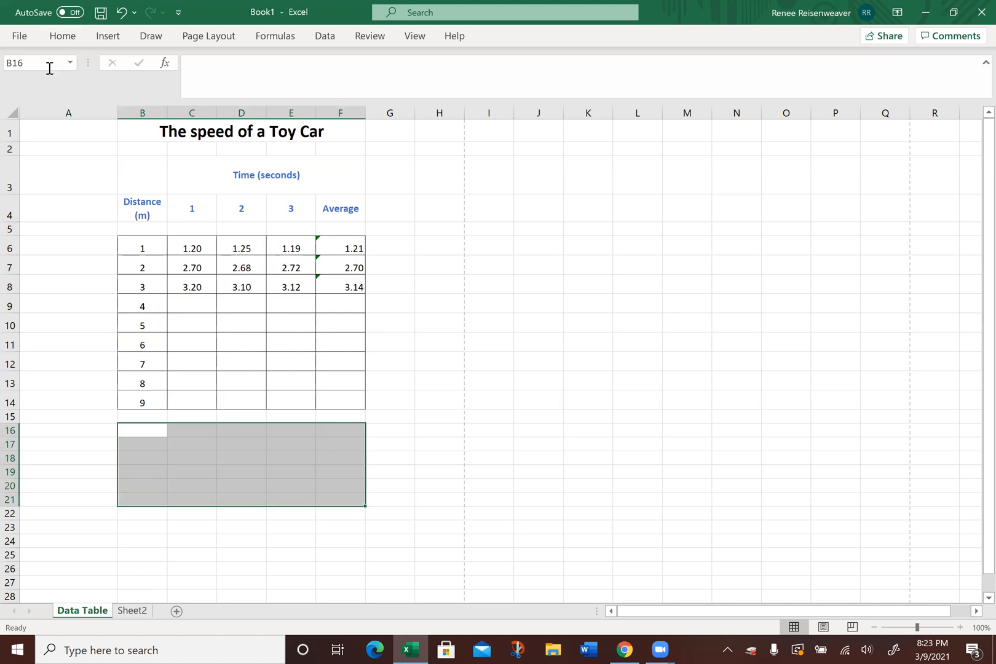
left_click(63, 37)
left_click(380, 93)
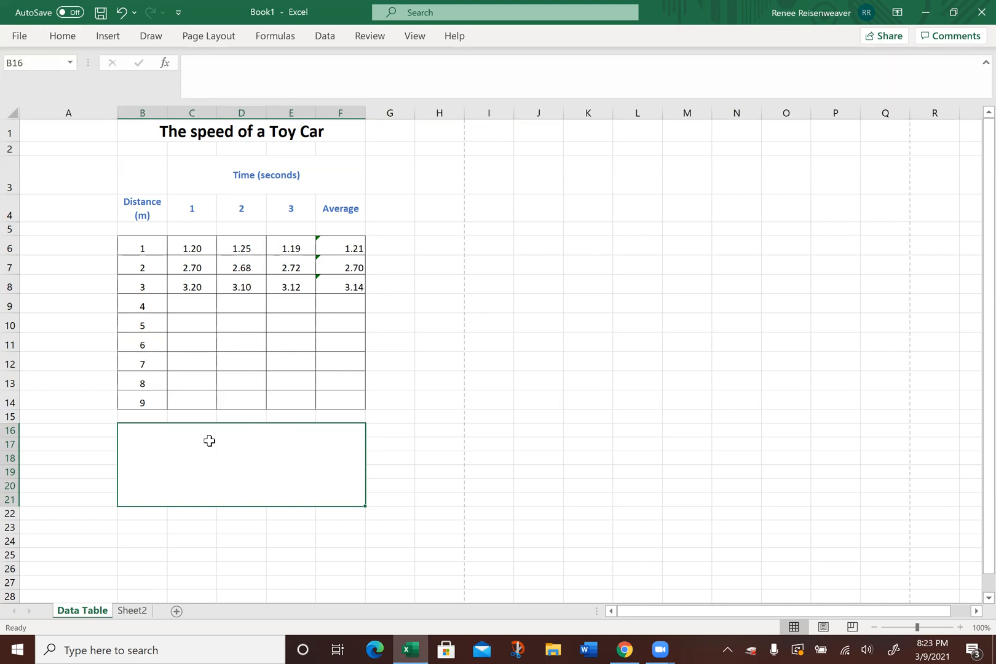
Step: Enter the text "Hello. Wasn;t thateasy" in the merged cell below the table
type("Hello ,")
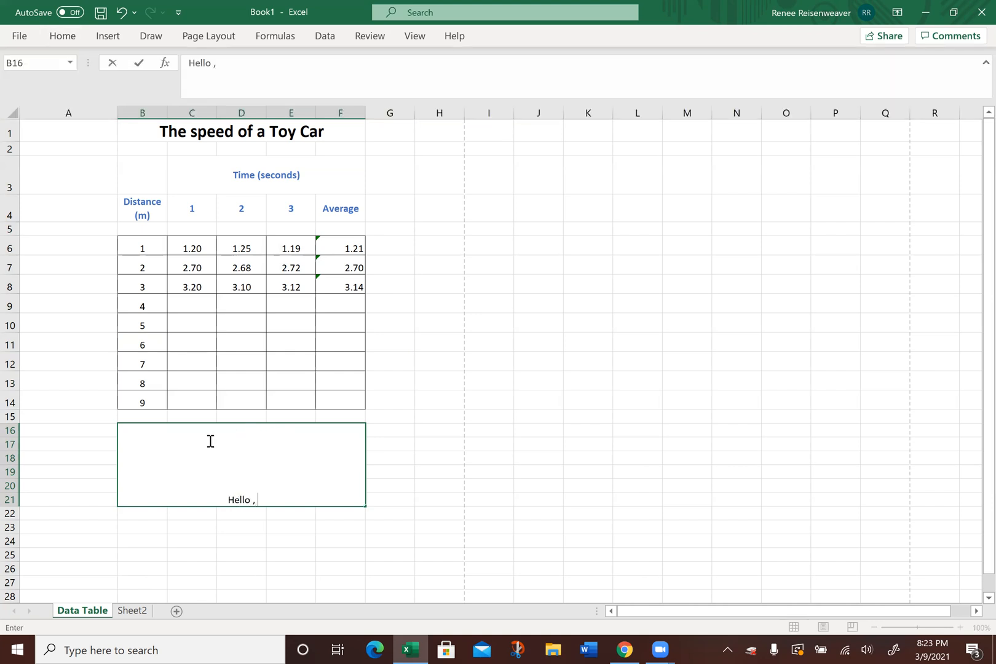
type(" Waj")
key("BackSpace")
key("BackSpace")
key("BackSpace")
key("BackSpace")
key("BackSpace")
type("..")
key("BackSpace")
type("Wasn;t that")
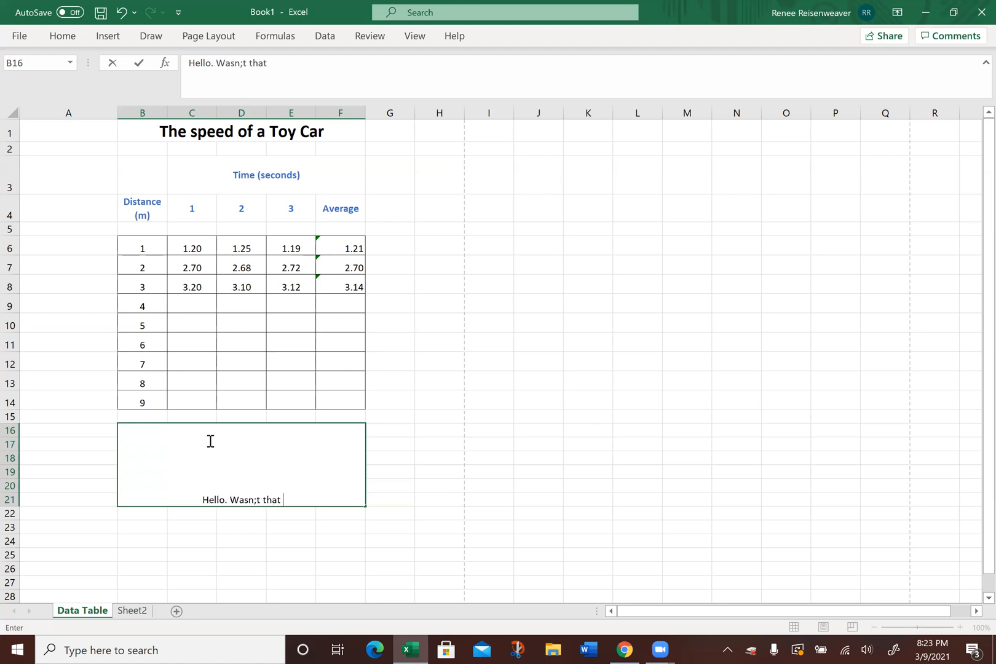
type("easy")
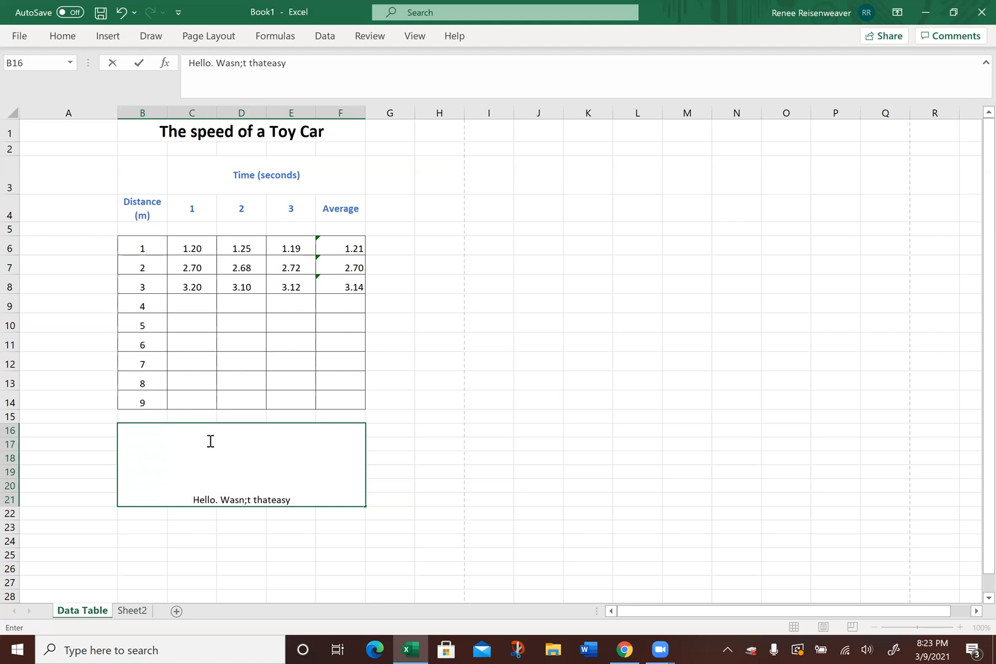
left_click(385, 472)
left_click(291, 481)
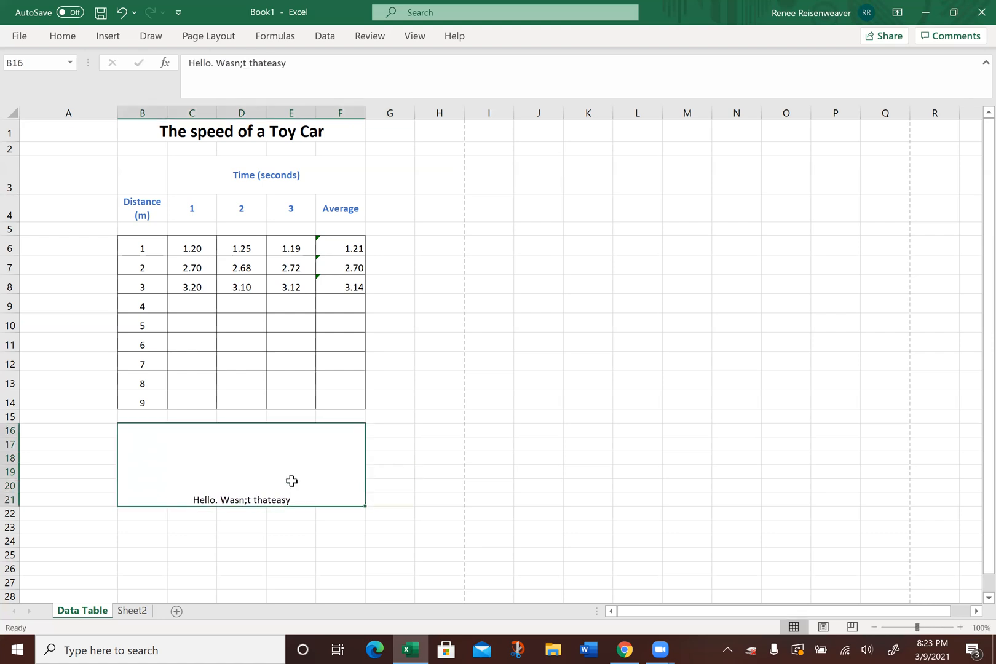
Step: Correct the apostrophe and the missing space in the merged cell's text so it reads "Hello. Wasn't that easy"
left_click(245, 63)
key("BackSpace")
type("'")
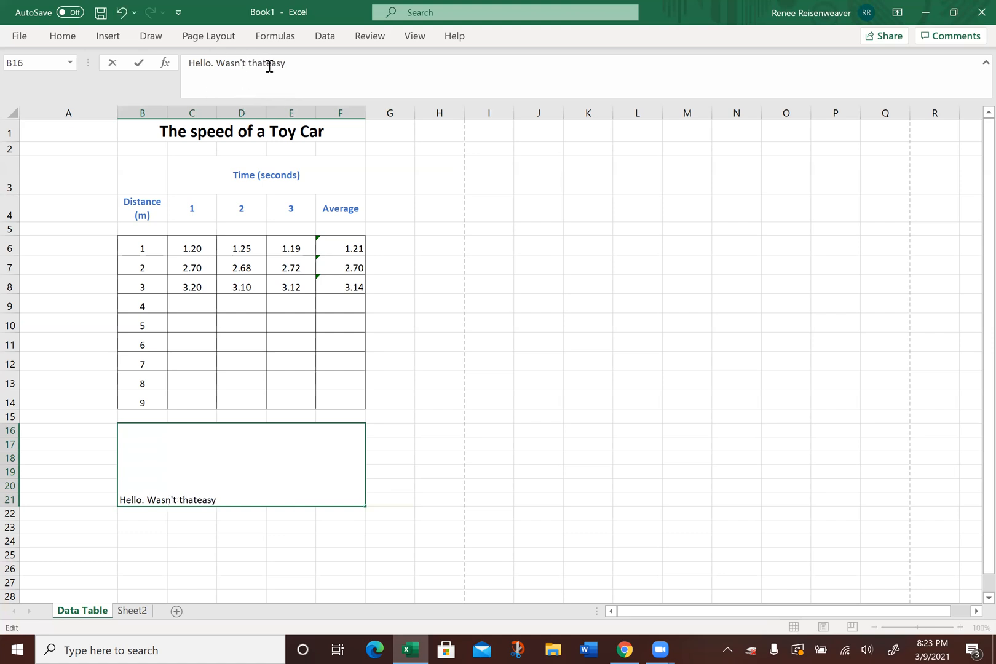
left_click(267, 64)
left_click(187, 500)
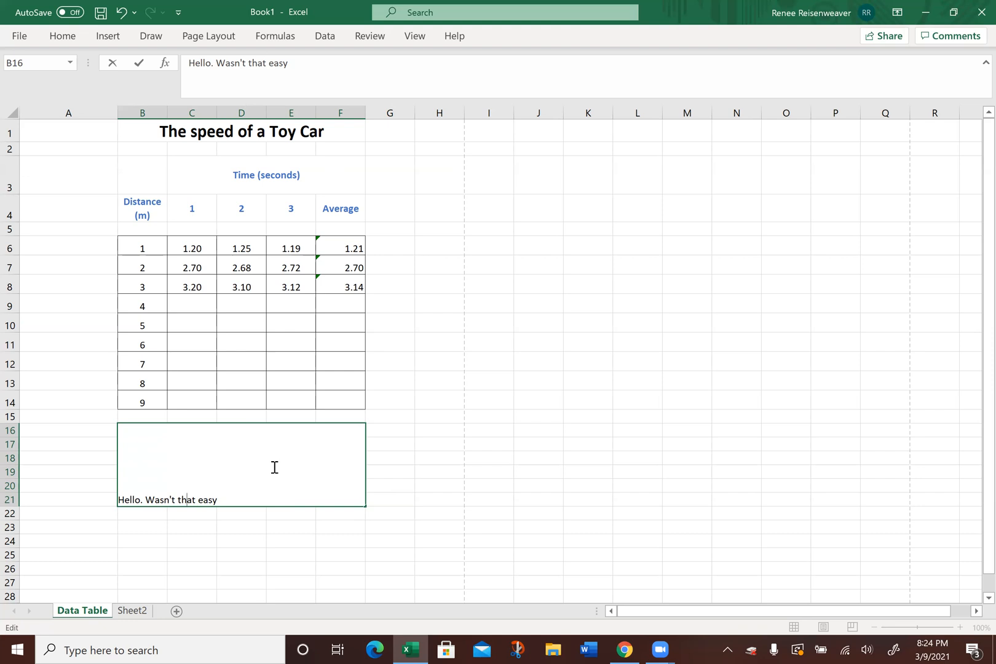
left_click(64, 37)
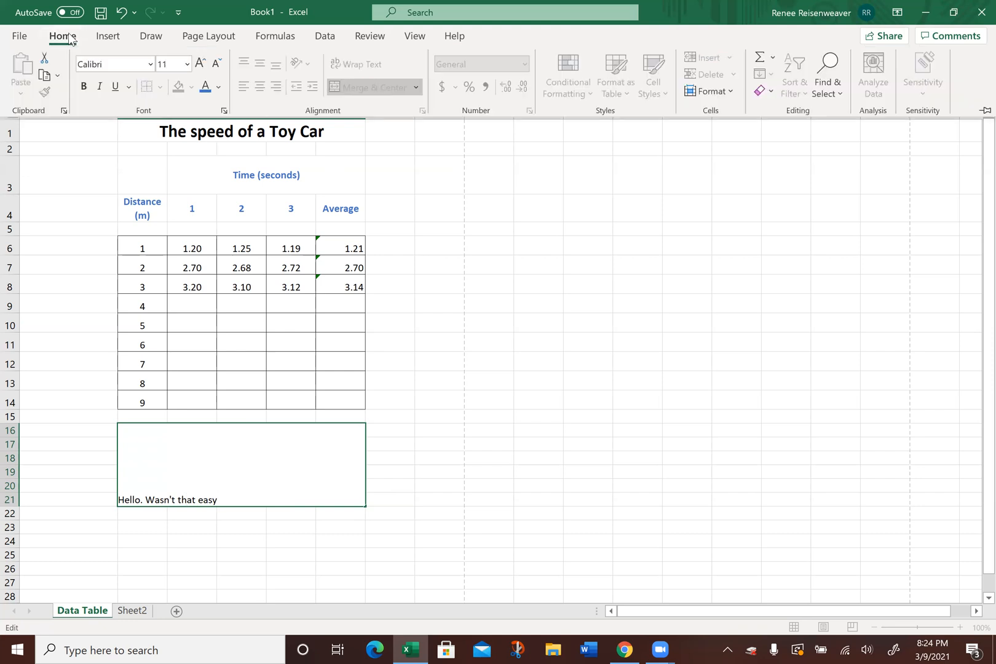
left_click(443, 297)
left_click(422, 456)
Step: Align the text in the merged cell B16 to F21 to the left and to the top
left_click(317, 462)
left_click(62, 37)
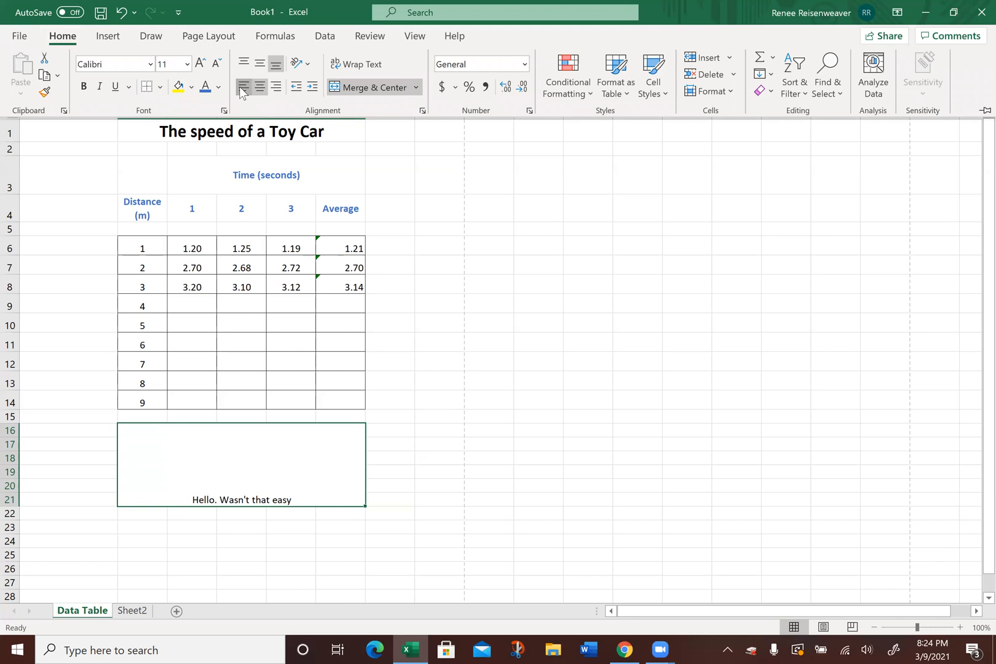
left_click(241, 87)
left_click(248, 65)
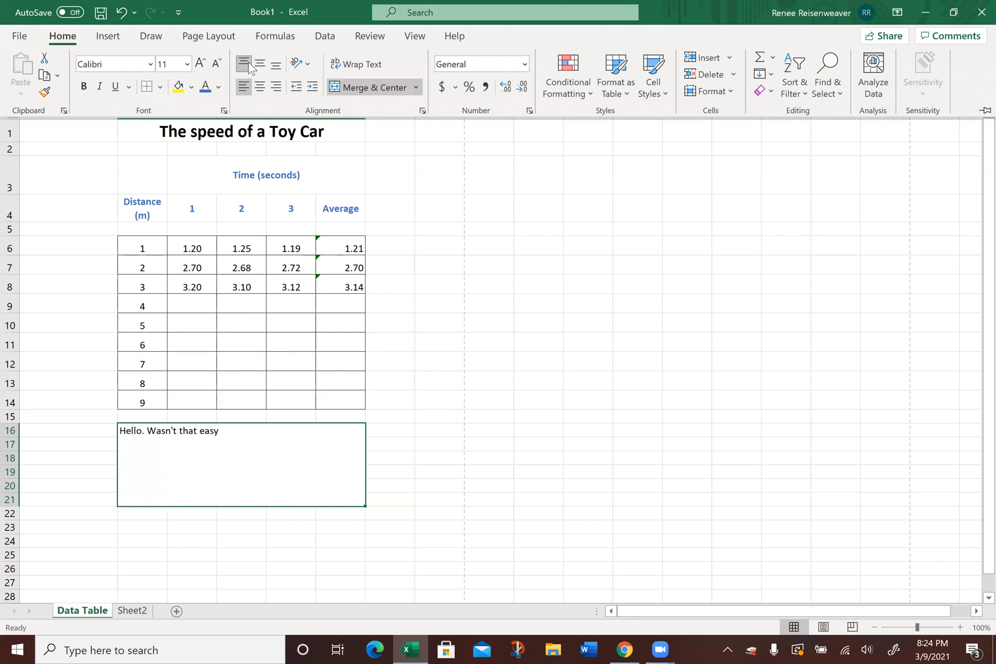
left_click(273, 536)
left_click(252, 560)
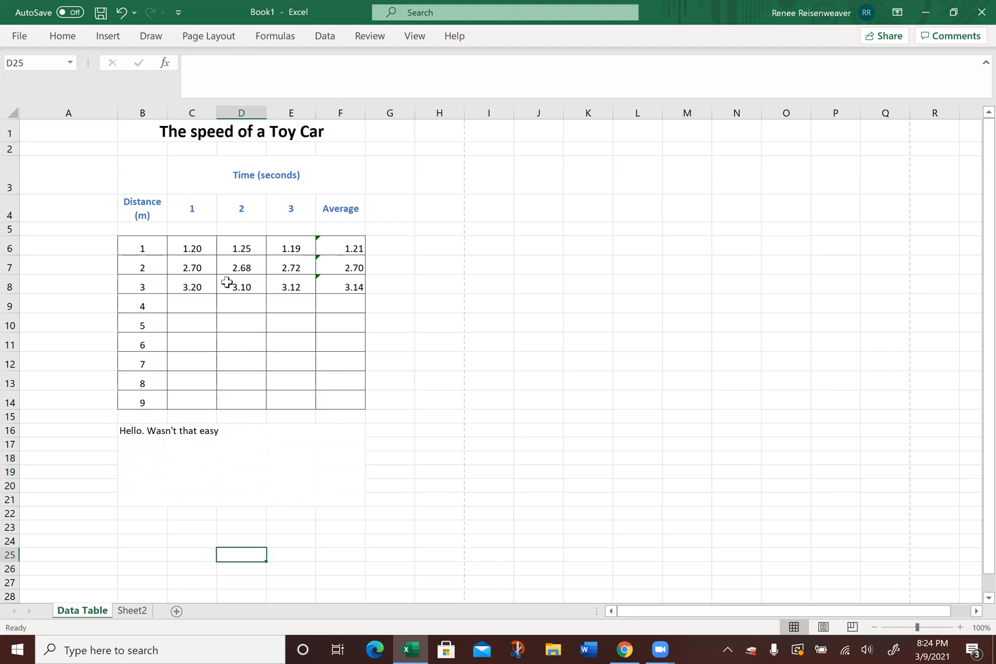
Step: Open the print settings and preview for the data table sheet
left_click(22, 37)
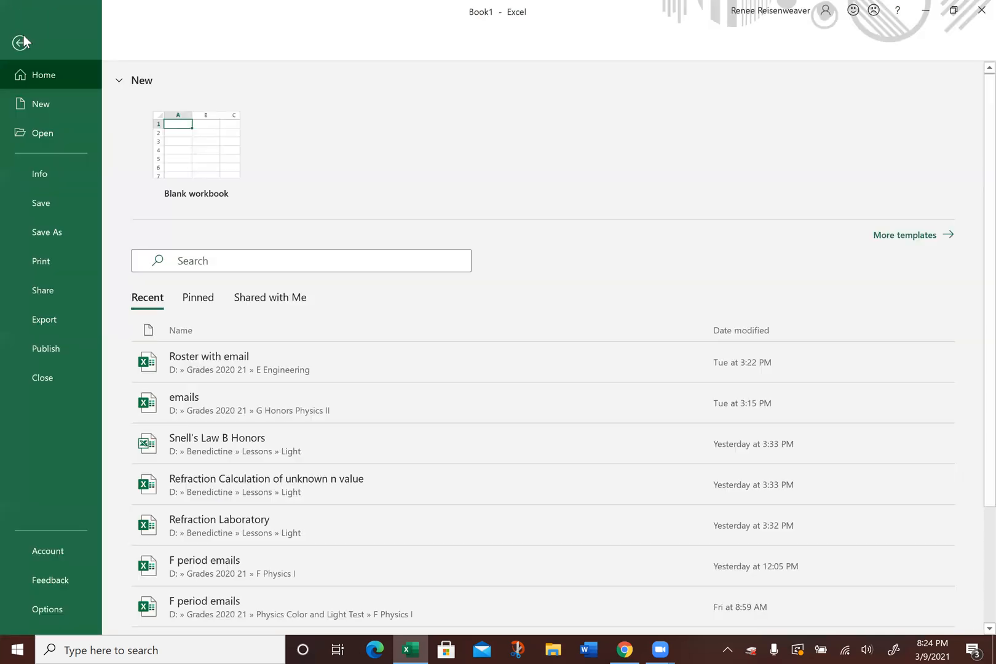
left_click(45, 275)
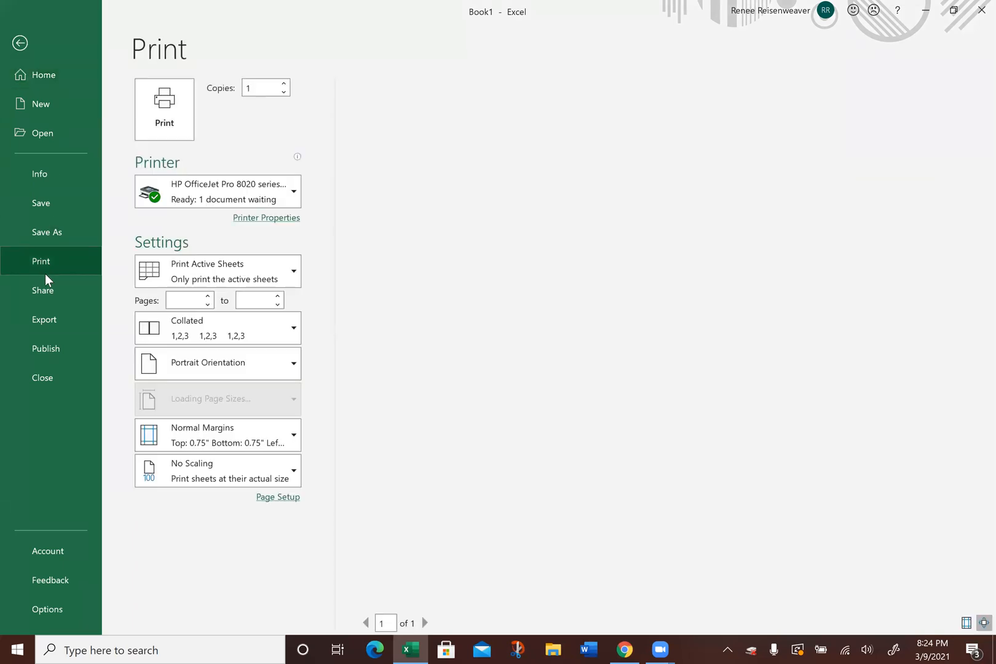